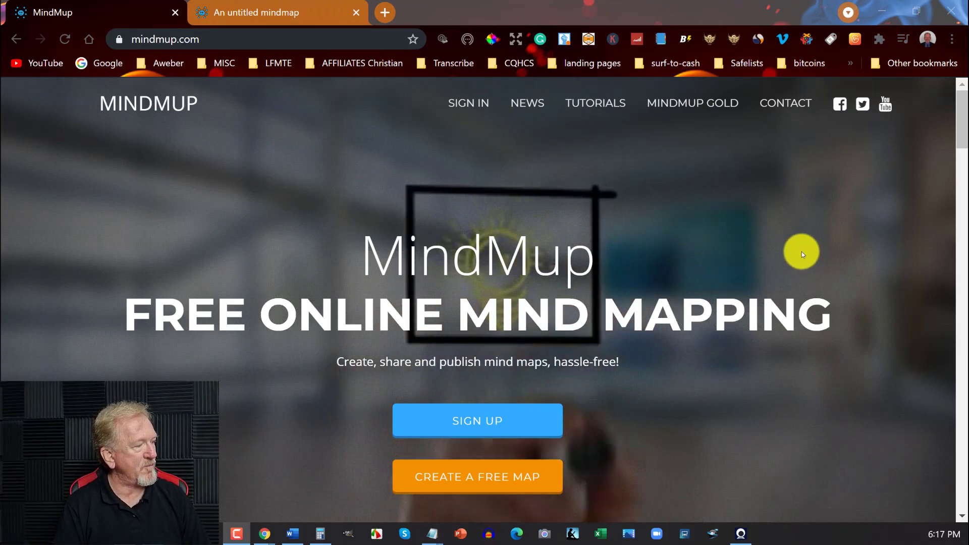
# Look through the MindMup home page's introduction, reasons to use it and feature descriptions.
pyautogui.scroll(-2, 802, 252)
pyautogui.scroll(-6, 802, 253)
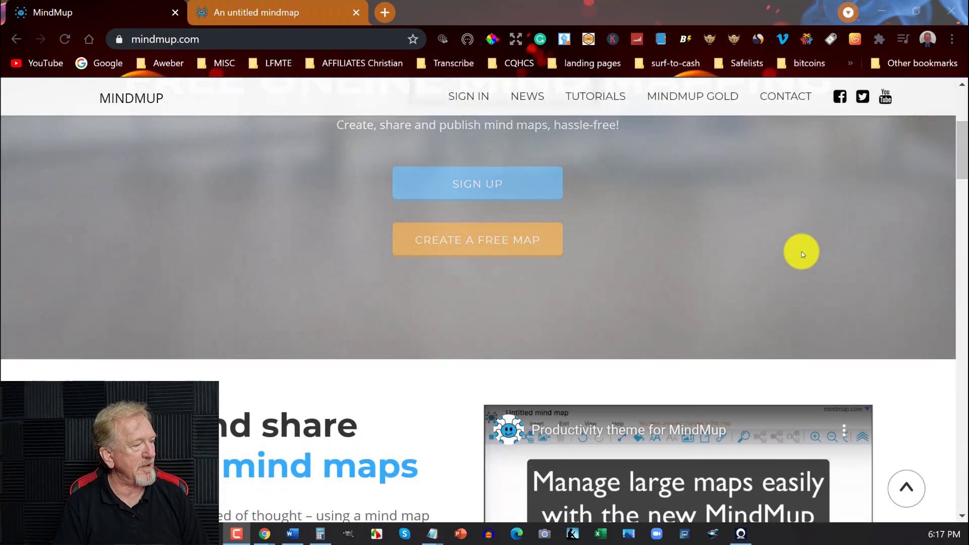
pyautogui.scroll(-3, 801, 252)
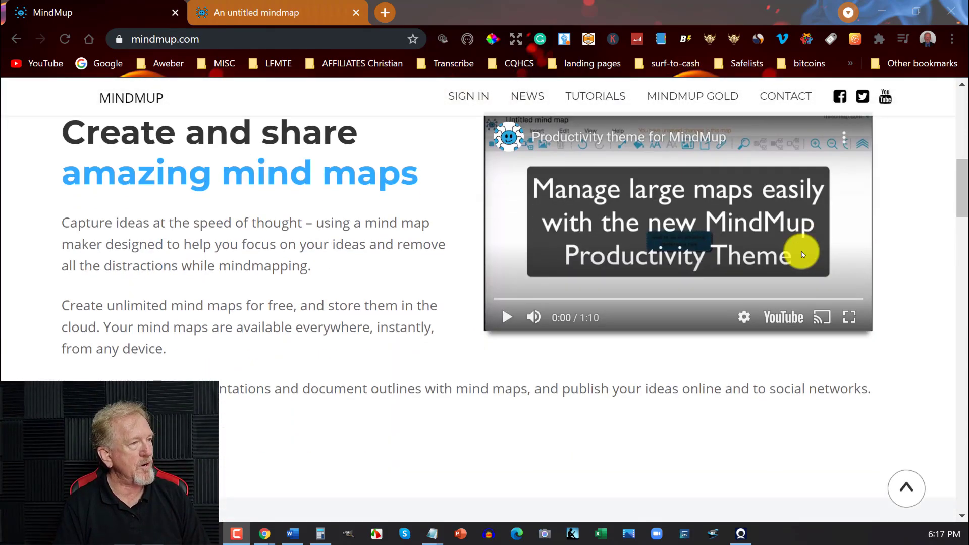
pyautogui.scroll(-4, 801, 251)
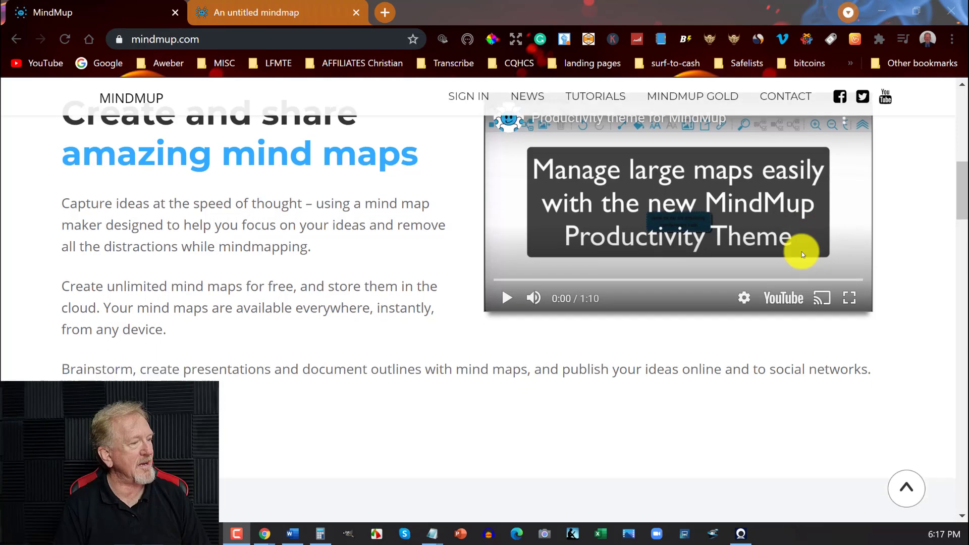
pyautogui.scroll(-4, 801, 251)
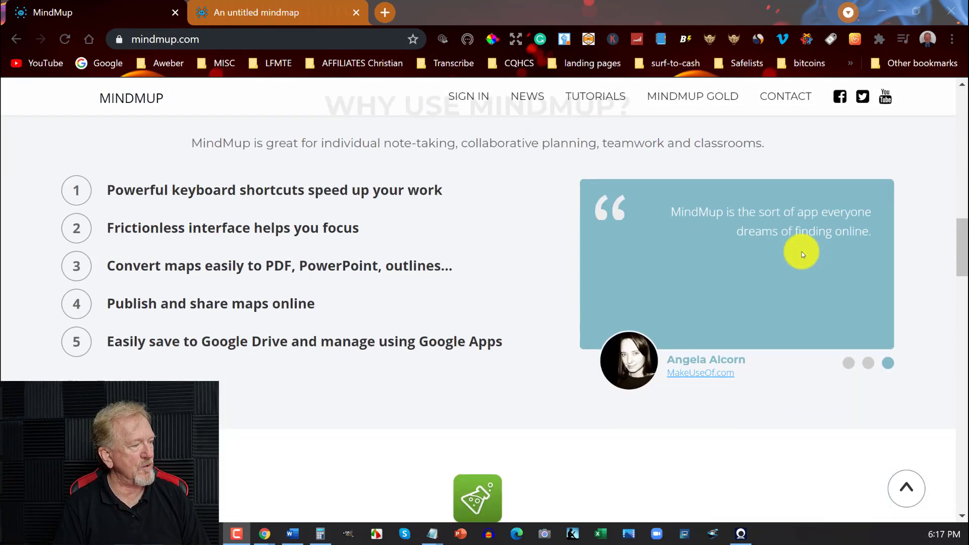
pyautogui.scroll(-4, 802, 253)
pyautogui.scroll(-5, 803, 254)
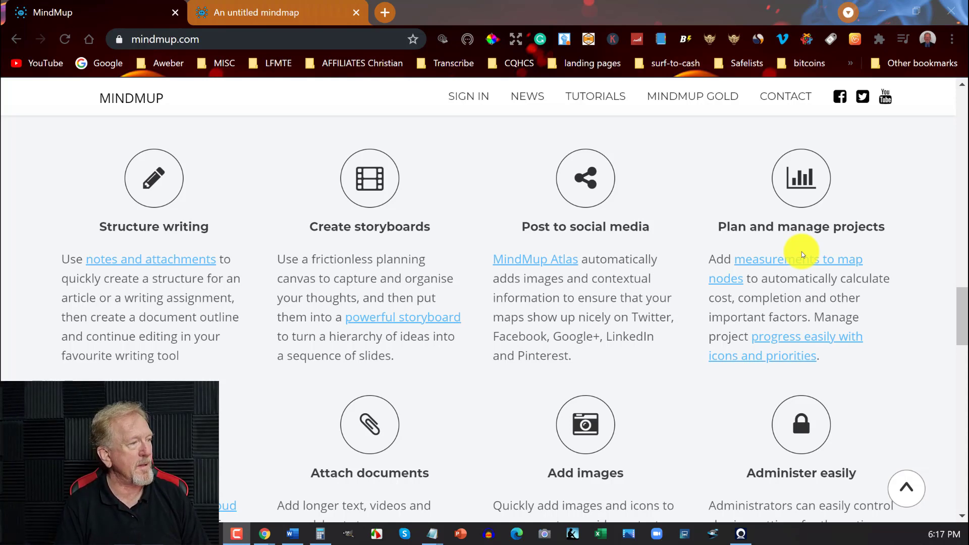
pyautogui.scroll(-9, 802, 254)
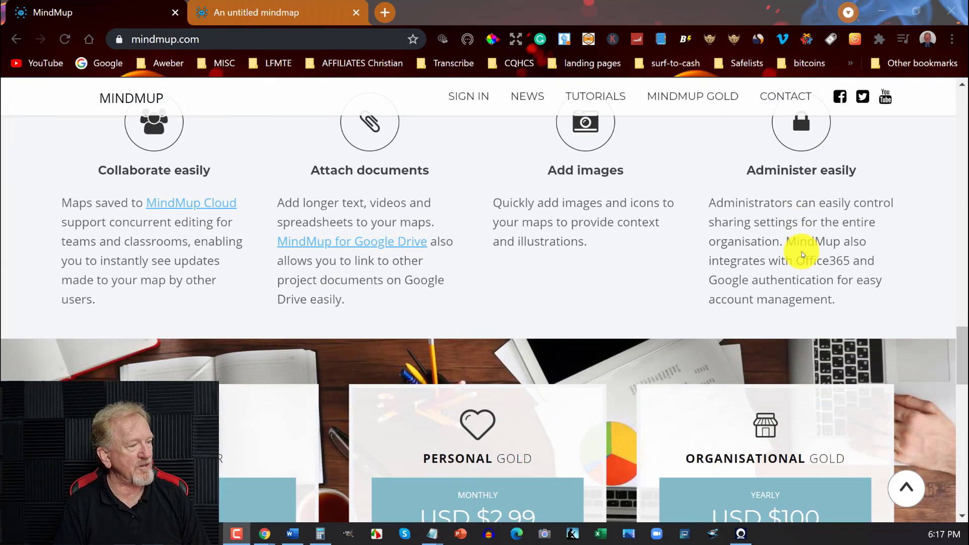
# Compare the terms and prices of the Free User, Personal Gold and Organisational Gold plans.
pyautogui.scroll(-3, 802, 251)
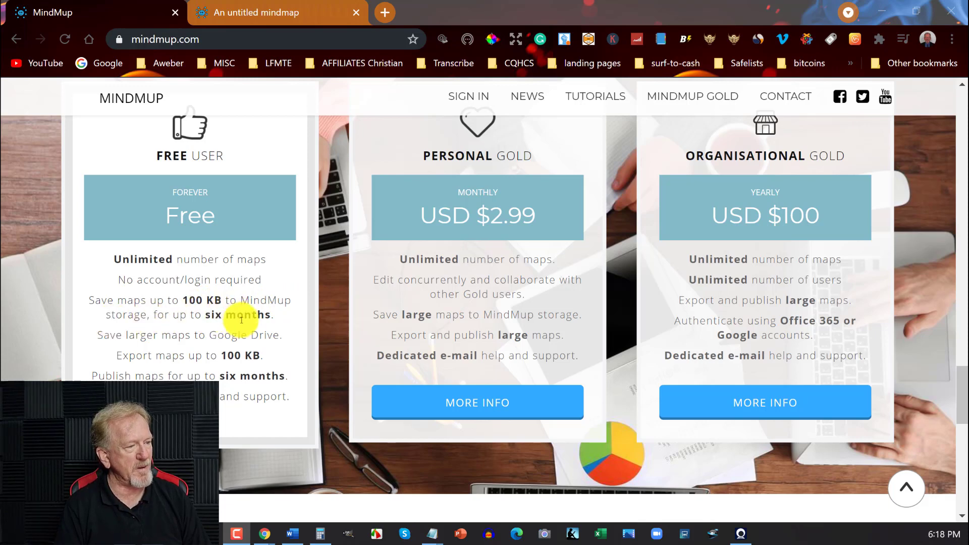
pyautogui.scroll(2, 249, 322)
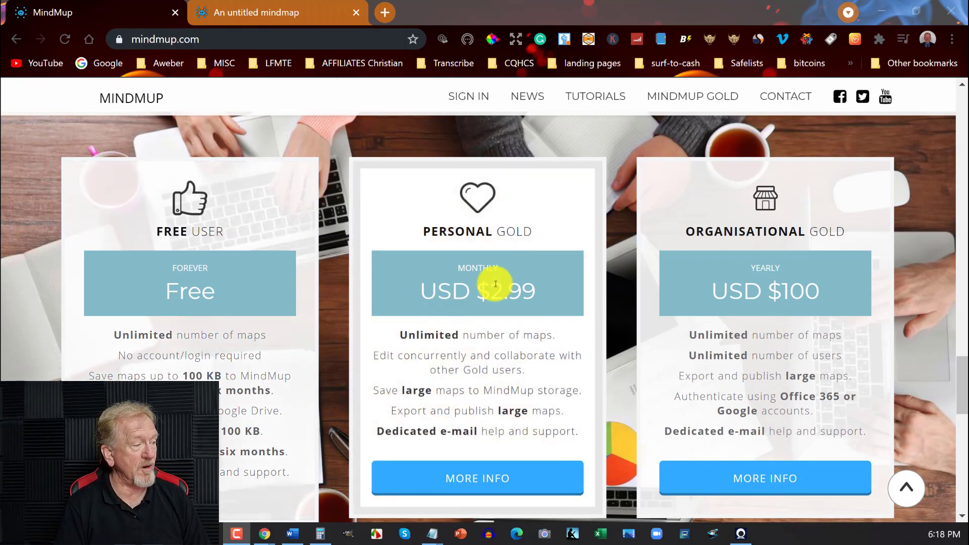
pyautogui.scroll(-2, 496, 284)
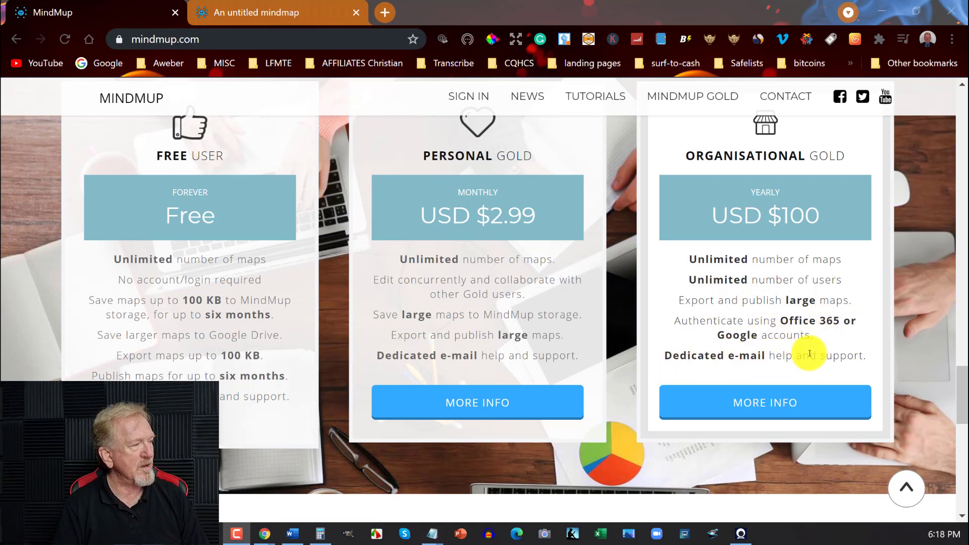
pyautogui.scroll(2, 808, 351)
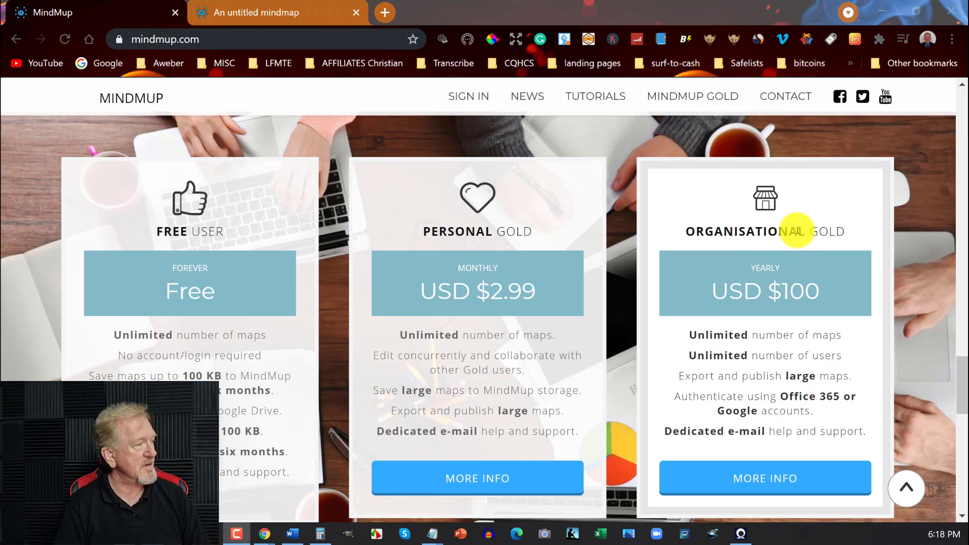
pyautogui.scroll(-1, 764, 243)
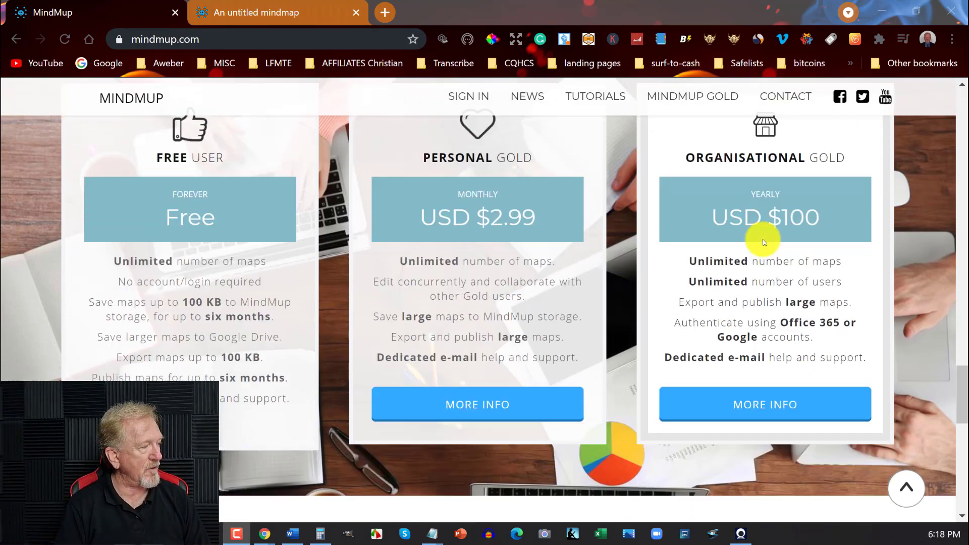
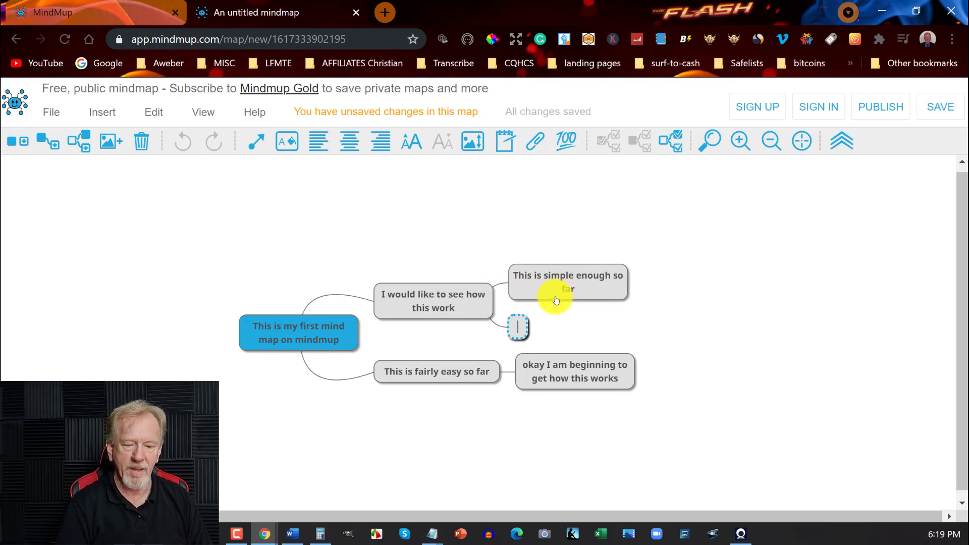
pyautogui.click(558, 301)
pyautogui.press('Tab')
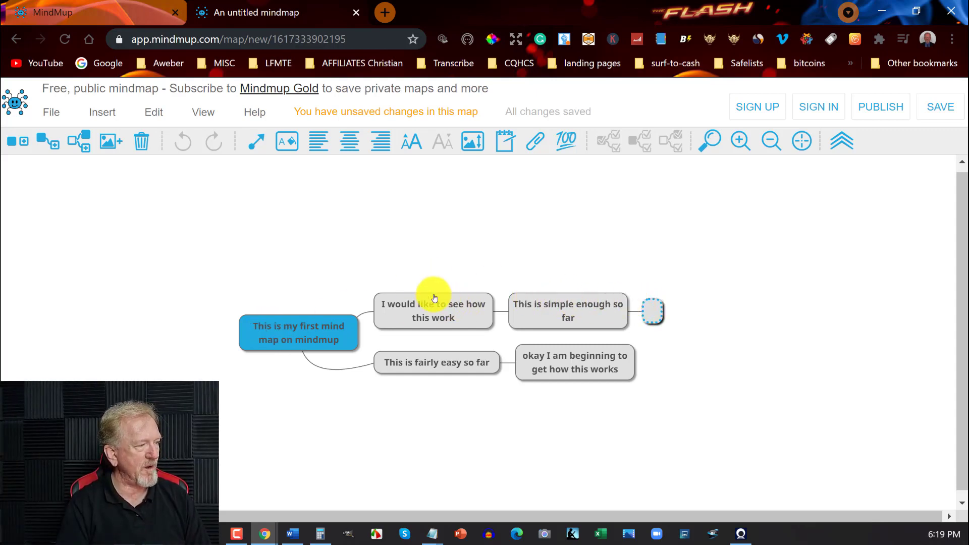
pyautogui.click(650, 303)
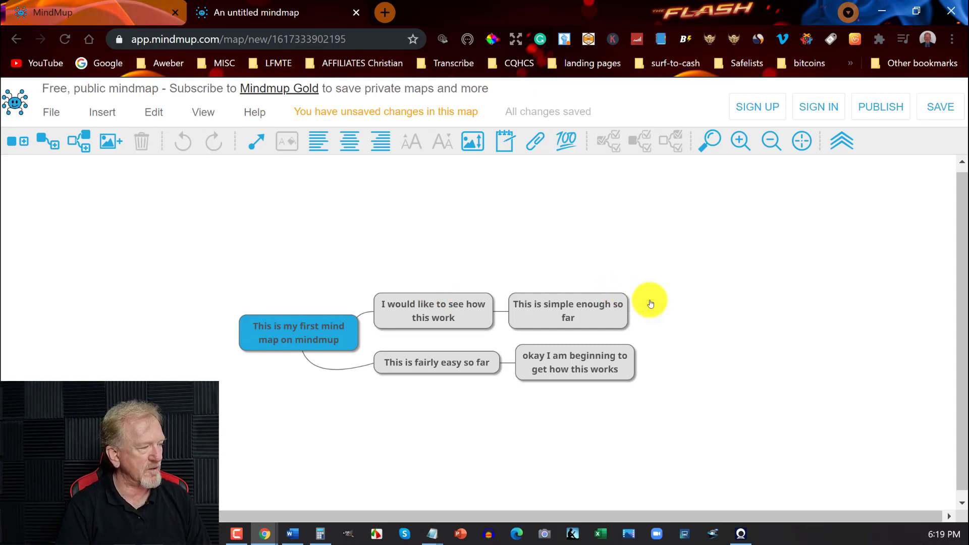
# Delete all nodes branching from "This is my first mind map on mindmup", keeping only that root node.
pyautogui.click(564, 310)
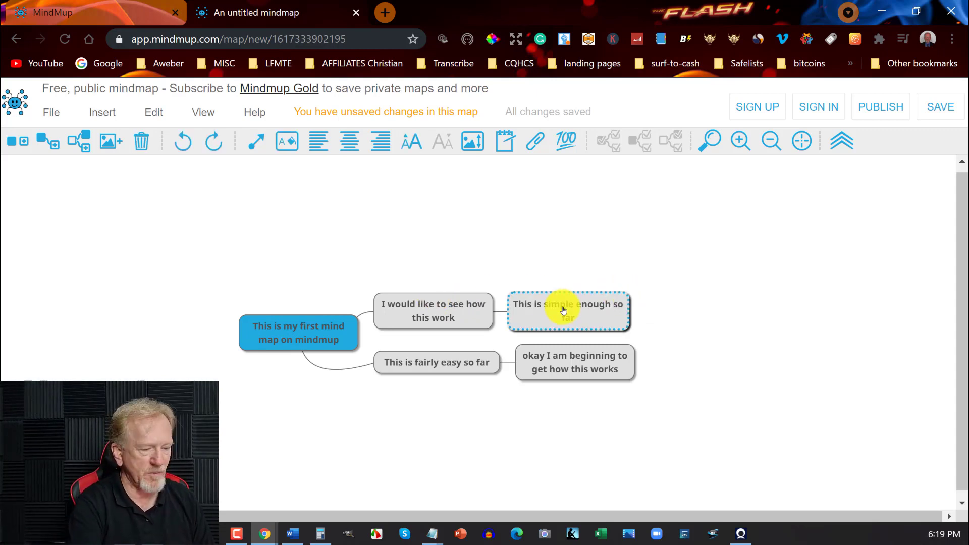
pyautogui.press('Delete')
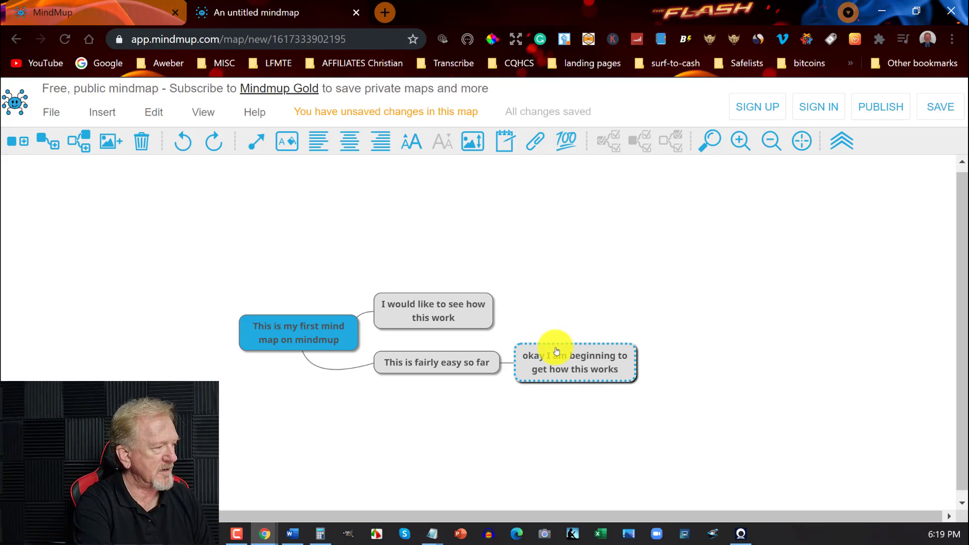
pyautogui.press('Delete')
pyautogui.press('Delete')
pyautogui.press('Delete')
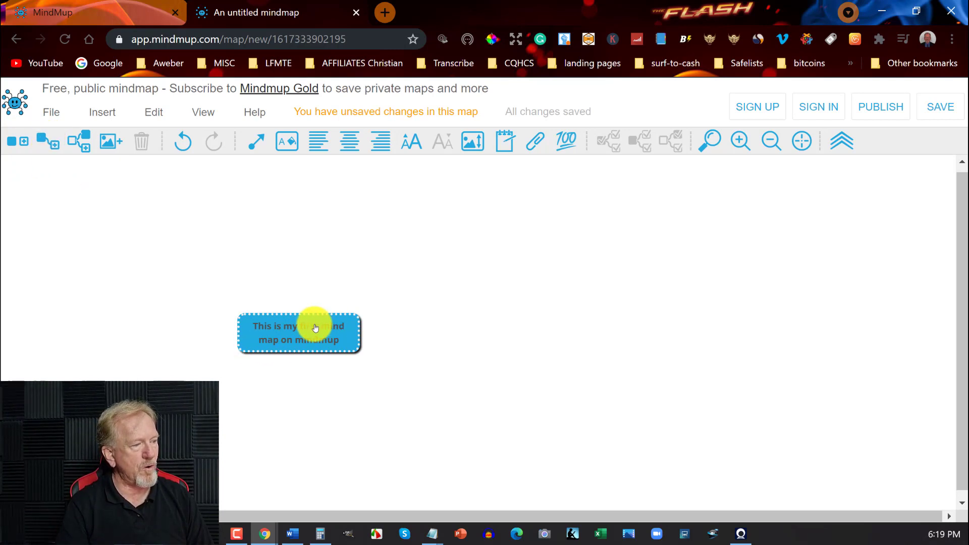
# Turn on connector drawing mode and widen the root node so "This is my first mind map" fits on one line.
pyautogui.press('Tab')
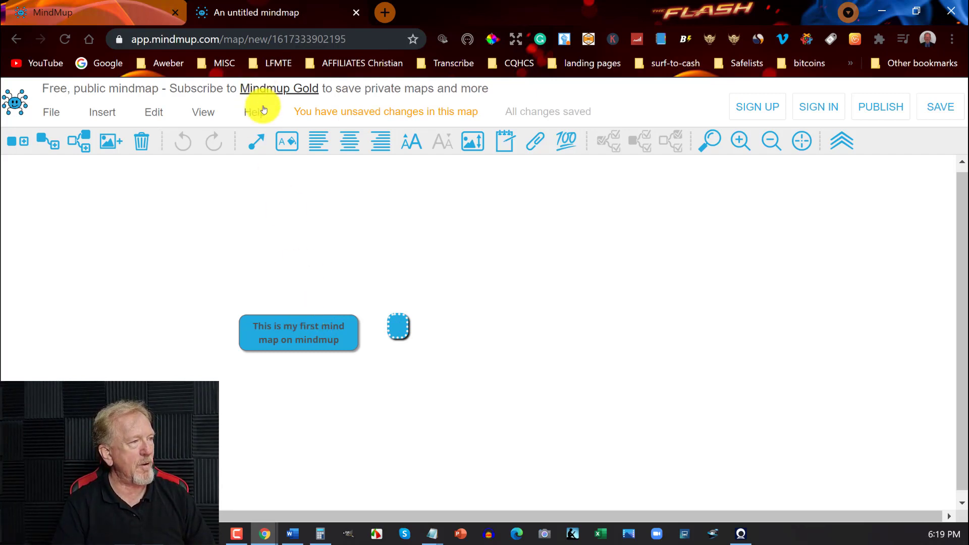
pyautogui.click(253, 144)
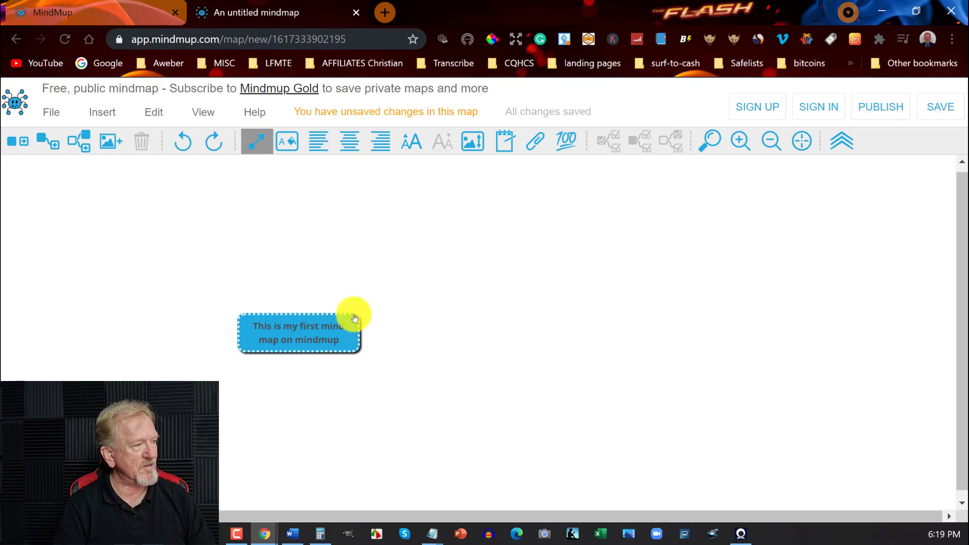
pyautogui.click(260, 166)
pyautogui.click(254, 141)
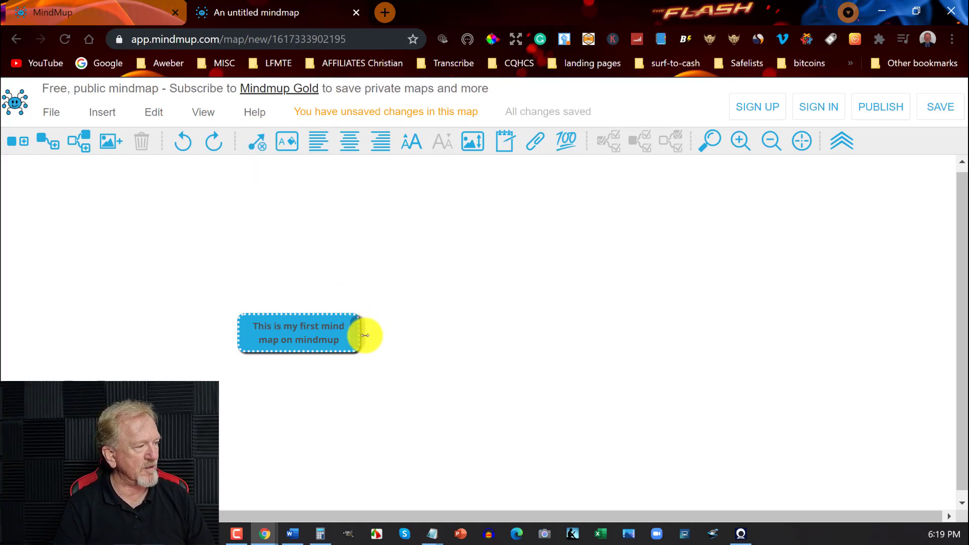
pyautogui.moveTo(366, 334); pyautogui.dragTo(410, 339)
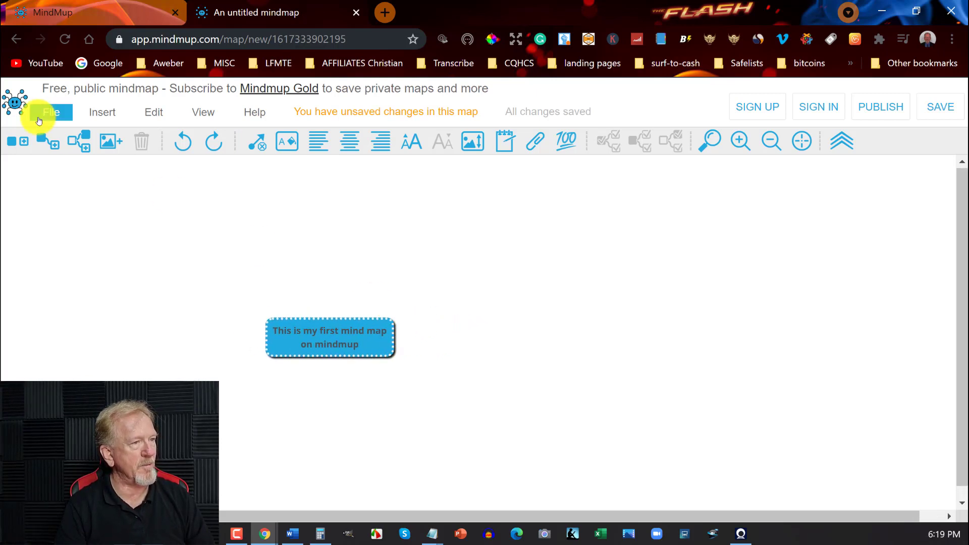
# Add three child nodes to the root node with the texts "lvfkajo;grij", "jal;joiaja" and "al;sdjfoiajfoiaj".
pyautogui.click(45, 146)
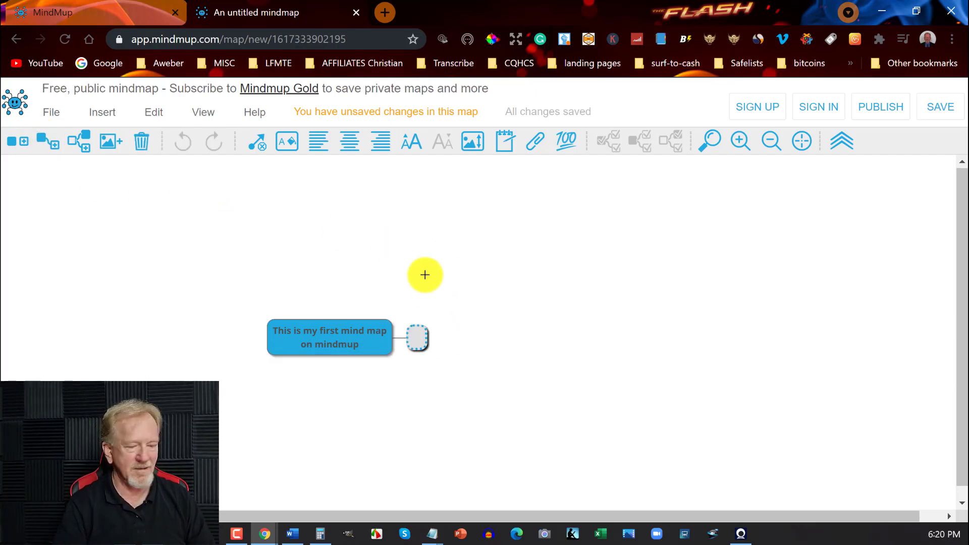
pyautogui.write('lvfkajo;grij')
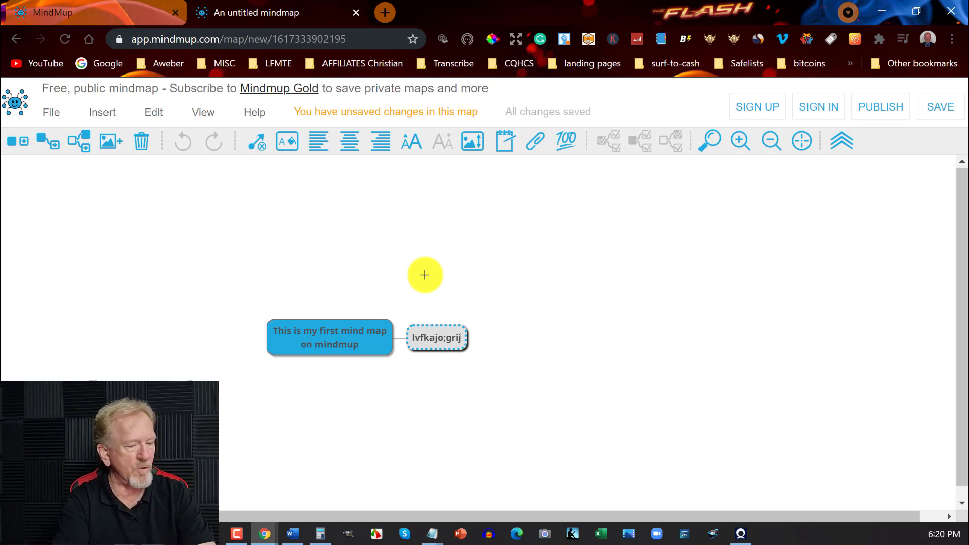
pyautogui.press('Return')
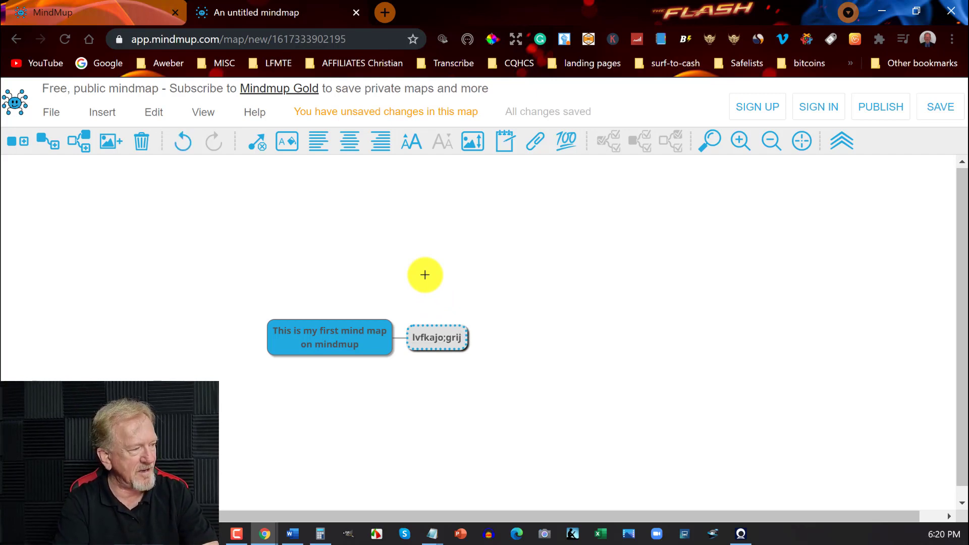
pyautogui.press('Return')
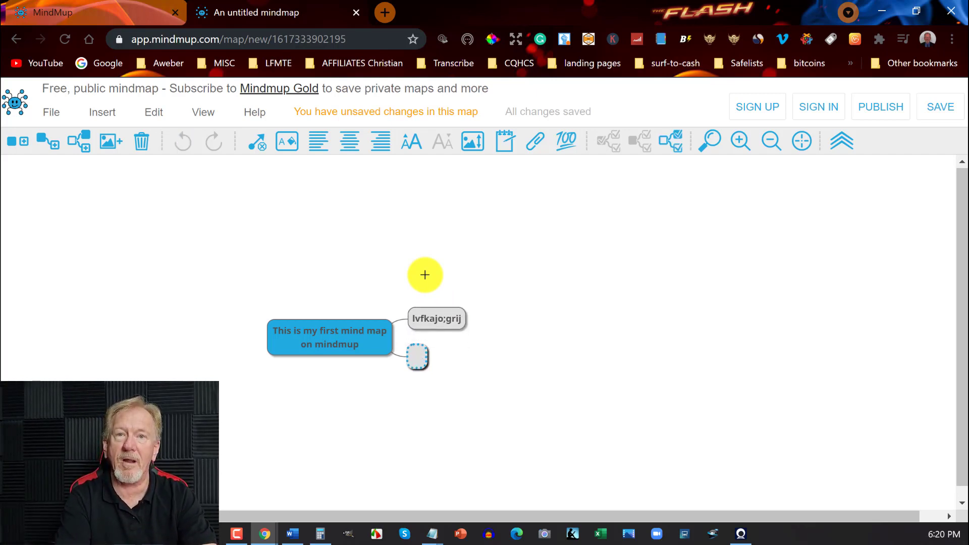
pyautogui.write('jal;joiaja')
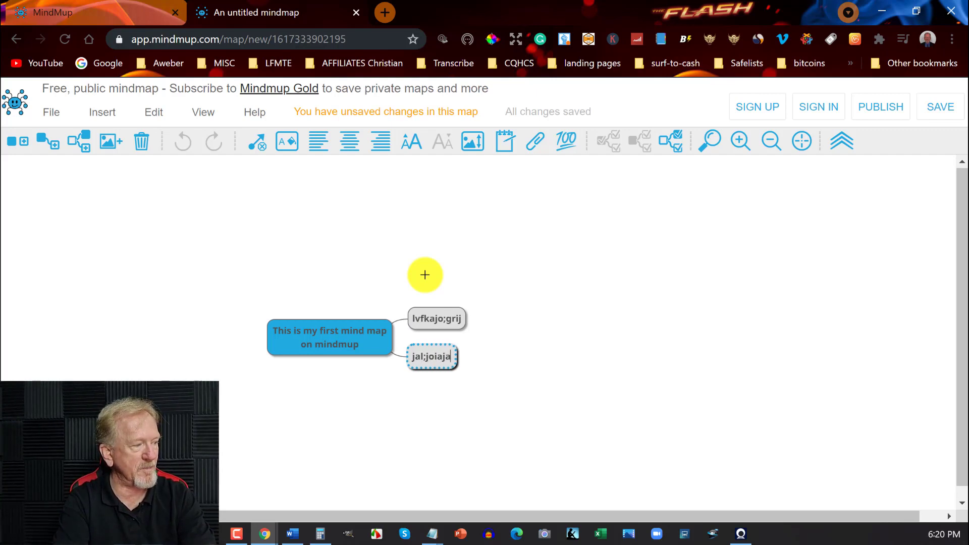
pyautogui.press('Return')
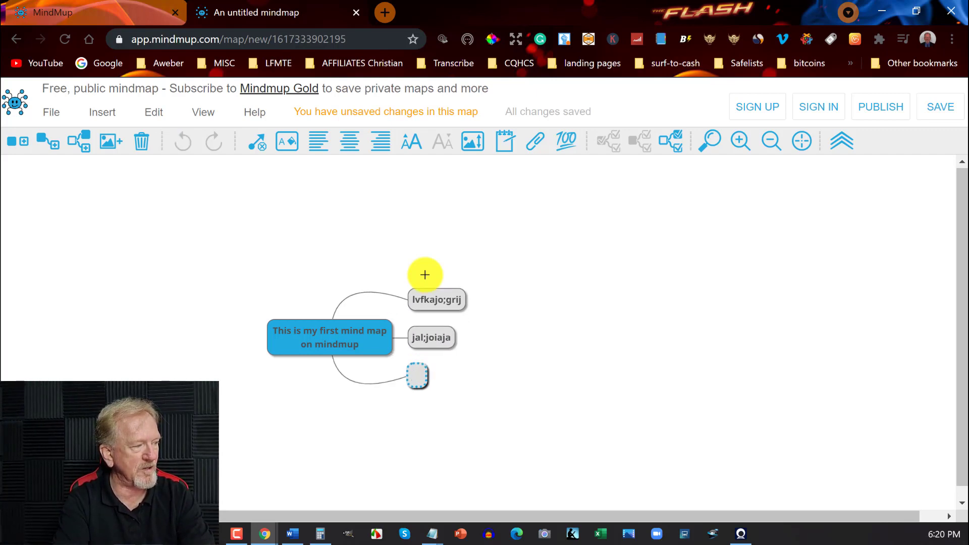
pyautogui.write('al;sdjfoiajfoiaj')
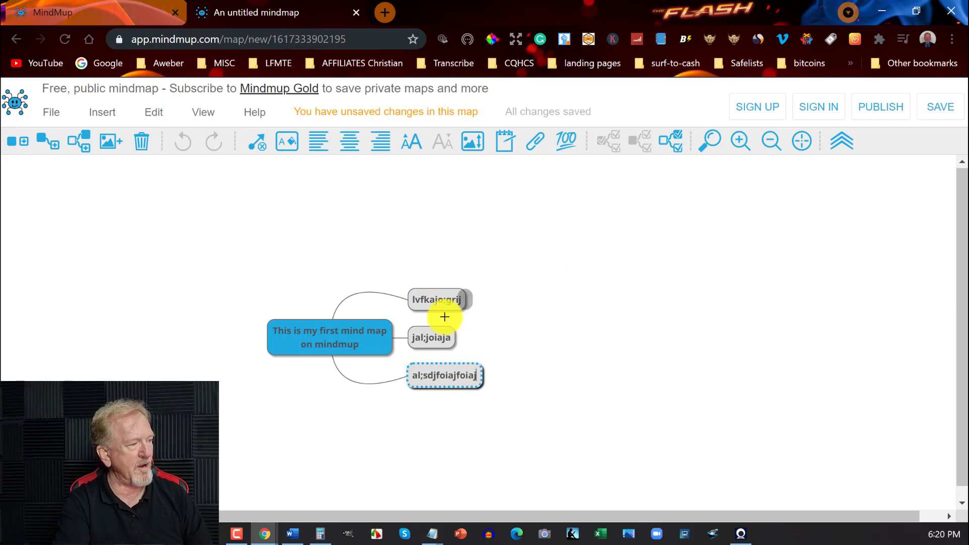
# Draw a connector arrow from the "al;sdjfoiajfoiaj" node to the "jal;joiaja" node and undo it.
pyautogui.click(429, 338)
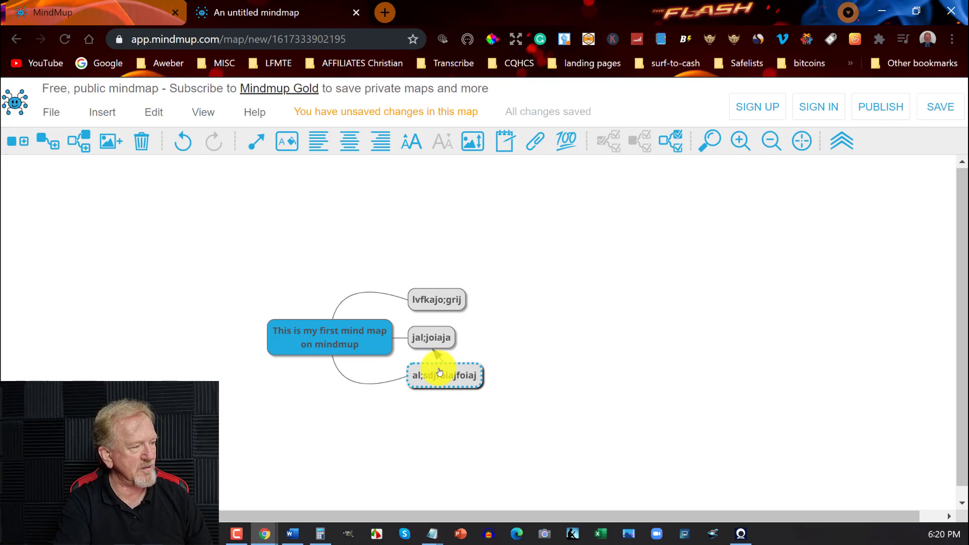
pyautogui.click(183, 150)
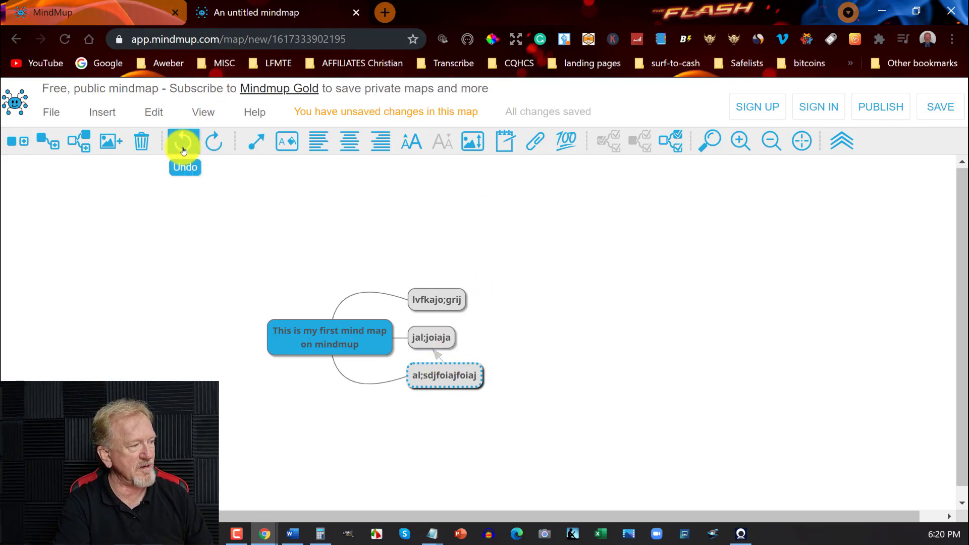
pyautogui.click(431, 338)
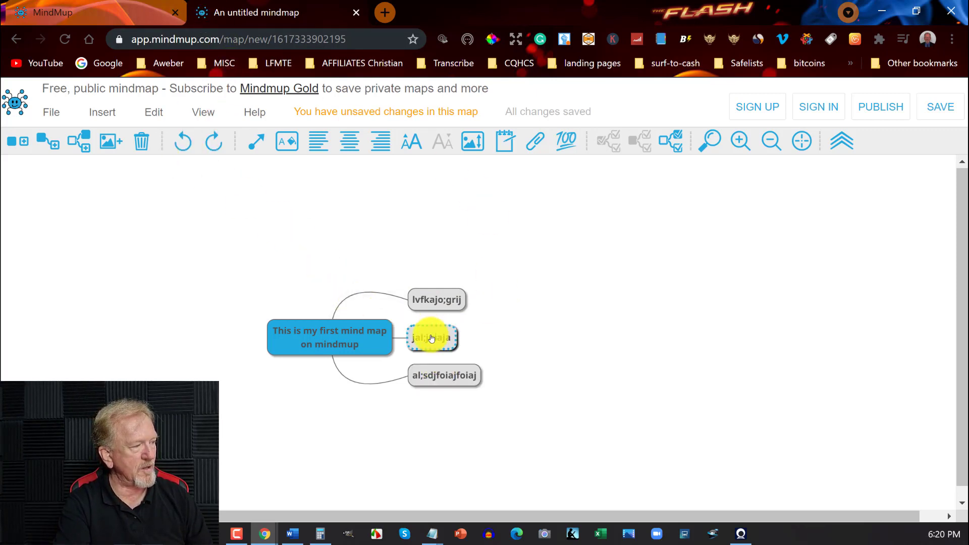
pyautogui.press('Tab')
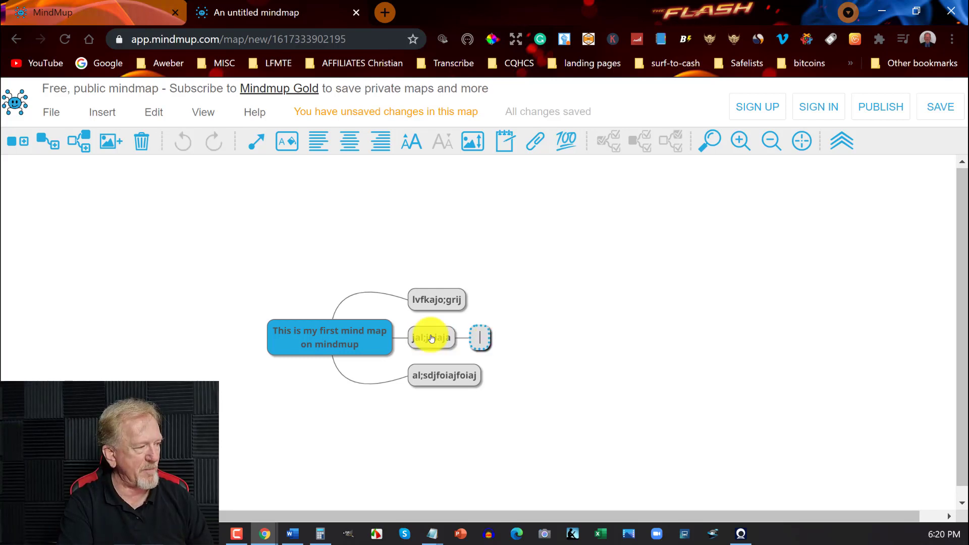
pyautogui.click(433, 374)
pyautogui.press('Tab')
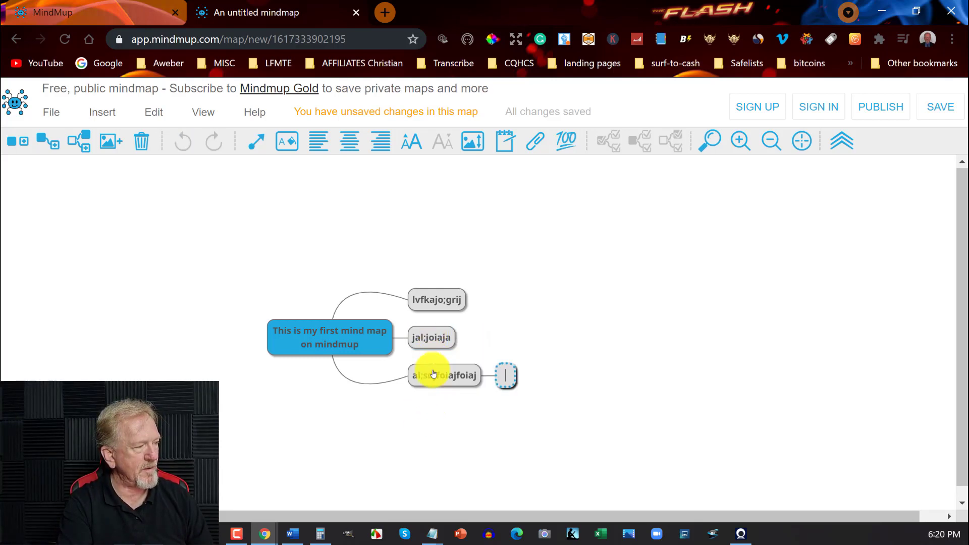
pyautogui.click(379, 339)
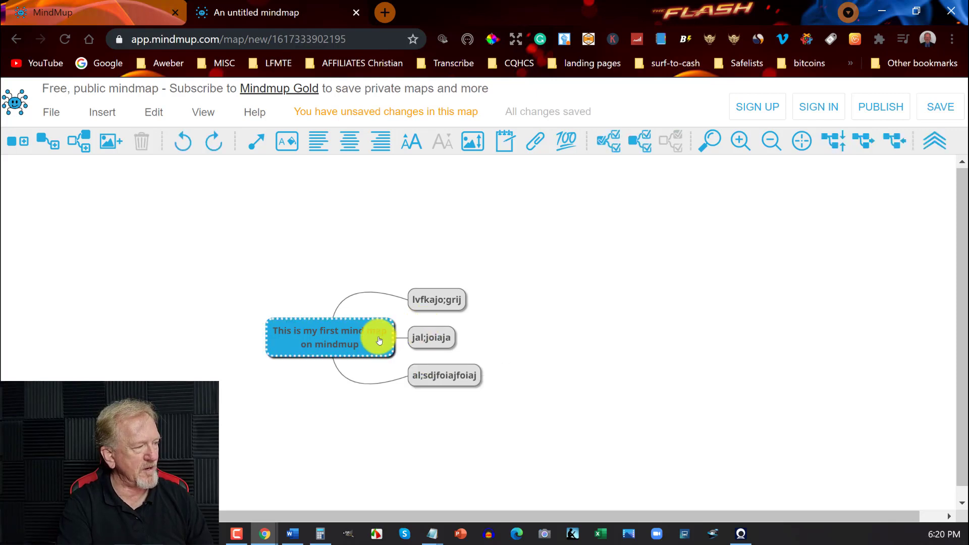
pyautogui.press('Tab')
pyautogui.press('Escape')
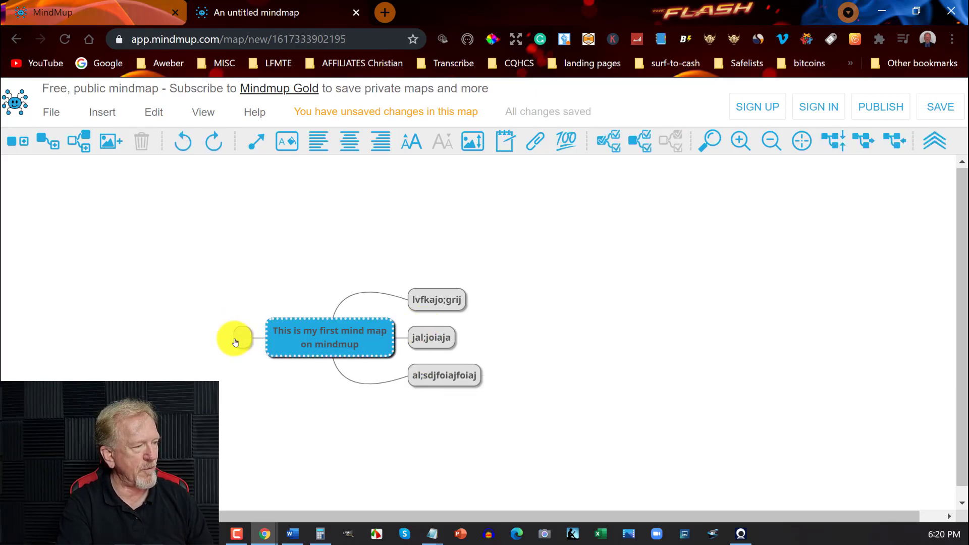
# Remove the empty node beside the root and add a child node with the text "aslifjv;oasjo;" to the "jal;joiaja" node.
pyautogui.click(235, 341)
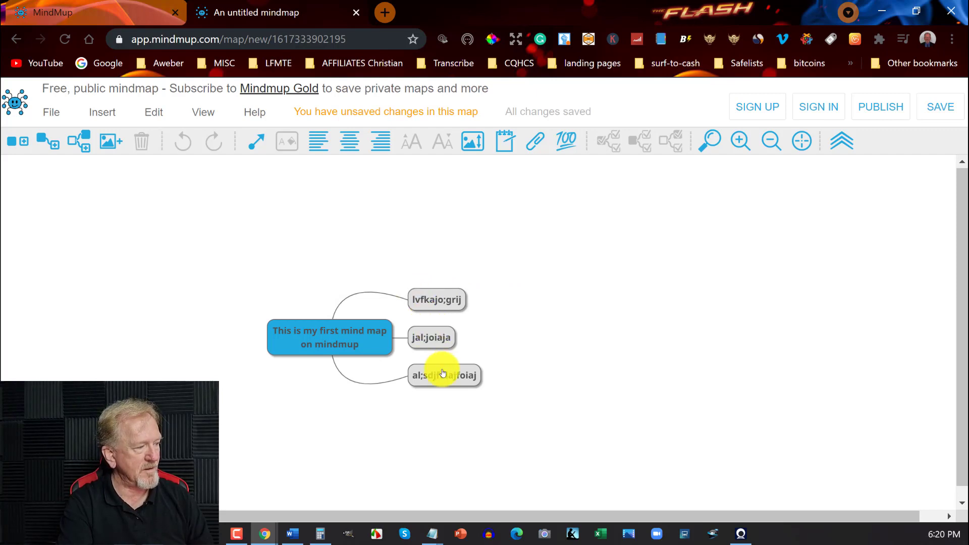
pyautogui.click(443, 337)
pyautogui.press('Tab')
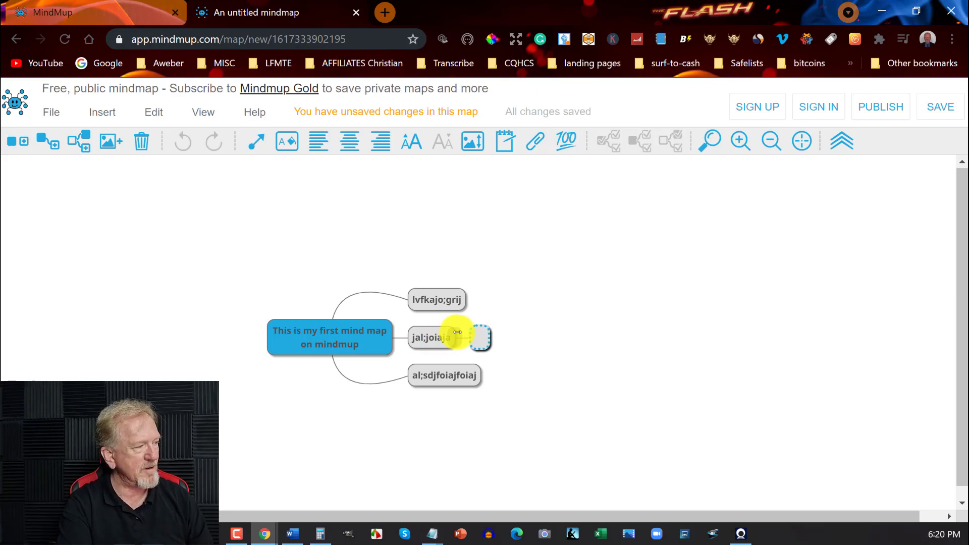
pyautogui.write('aslifjv;oasjo;')
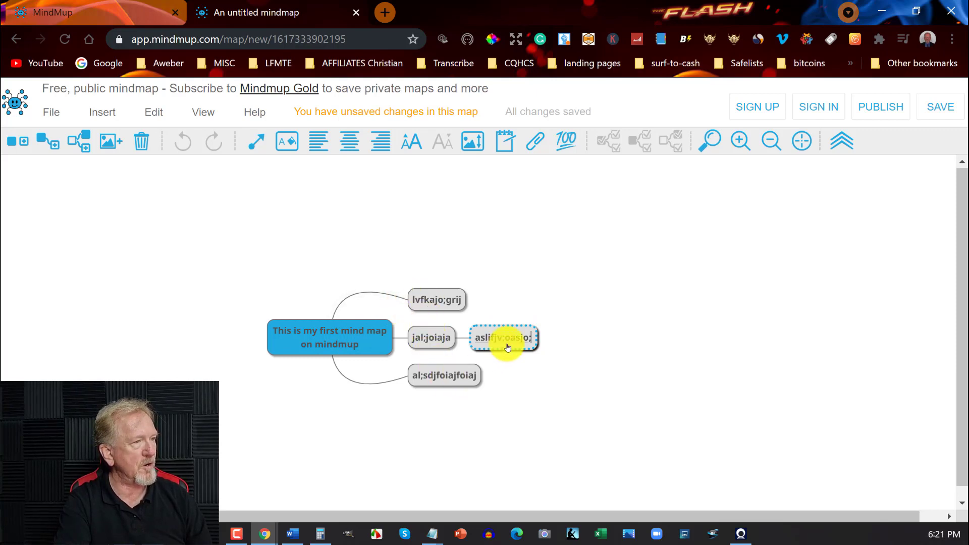
# Add a child node with the text "kogjsdfoigjaoe" to the "aslifjv;oasjo;" node, leaving no empty sibling node.
pyautogui.click(70, 141)
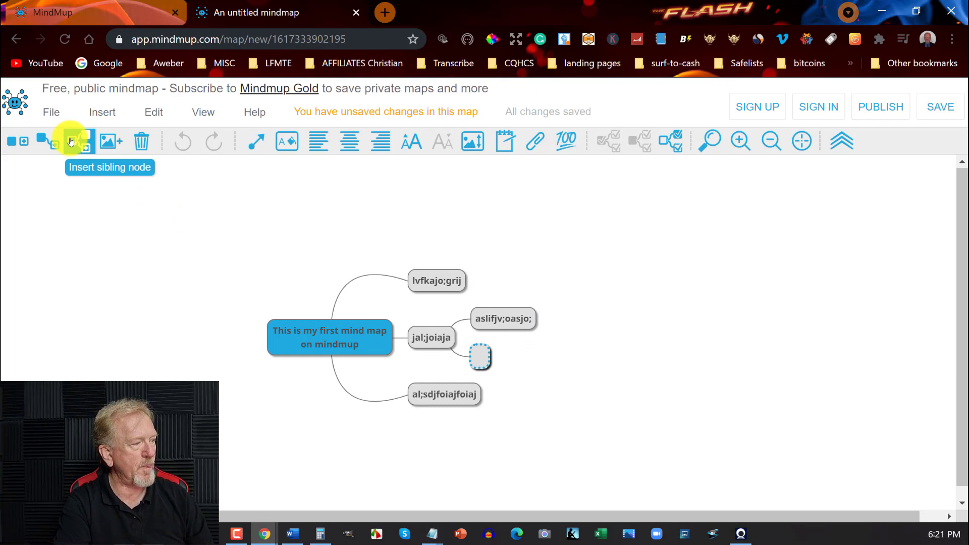
pyautogui.click(48, 139)
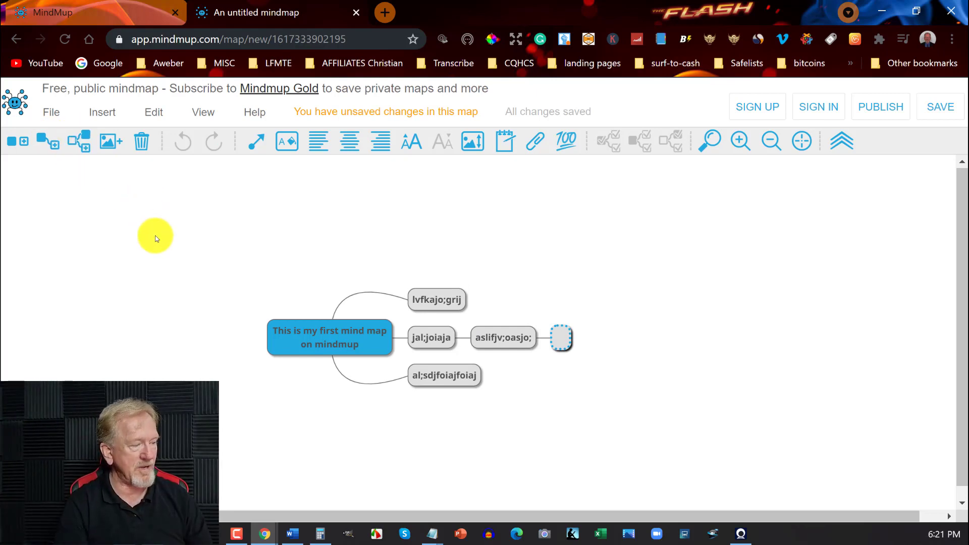
pyautogui.write('kogjsdfoigjaoe')
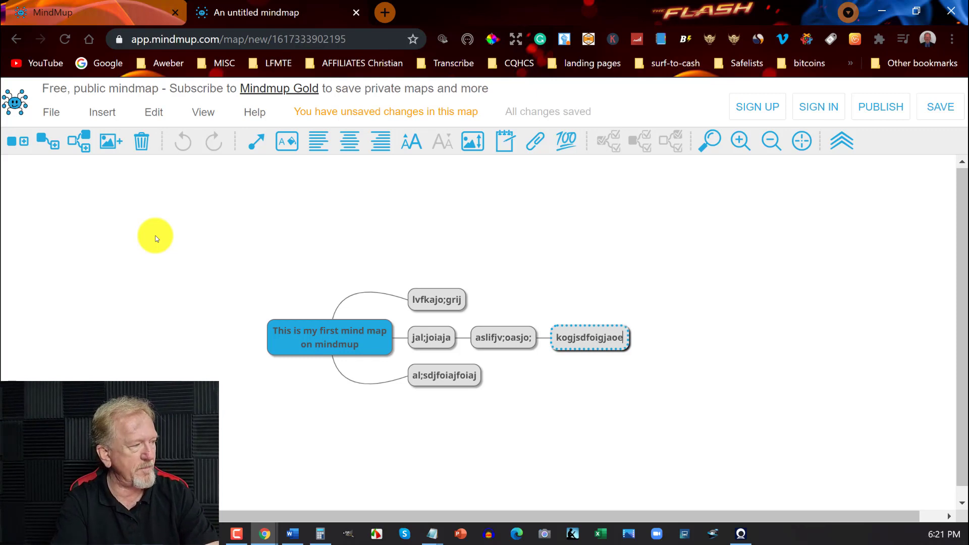
# Extend the branch with a child node reading "kfgaelfg alglakg" on the "kogjsdfoigjaoe" node, discarding the empty sibling.
pyautogui.press('Return')
pyautogui.press('Return')
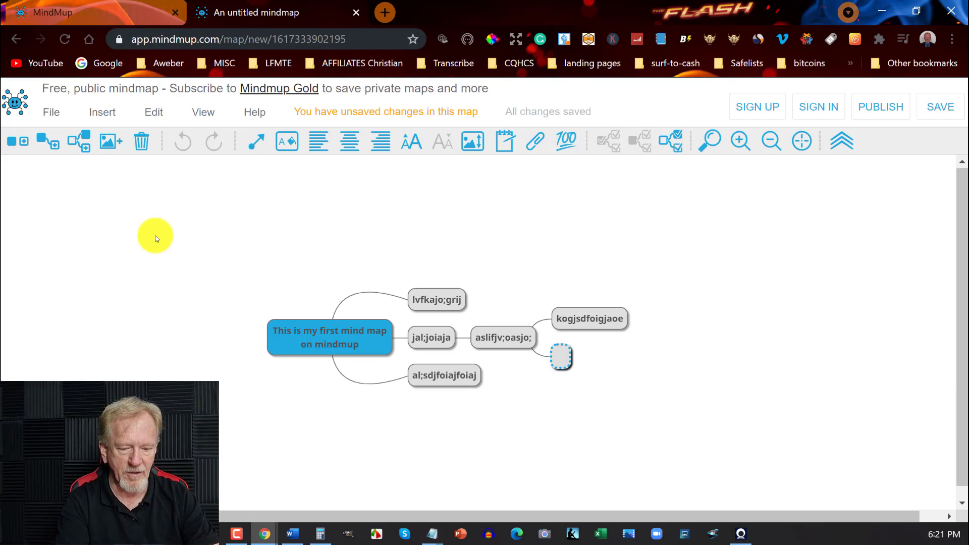
pyautogui.press('Escape')
pyautogui.press('Tab')
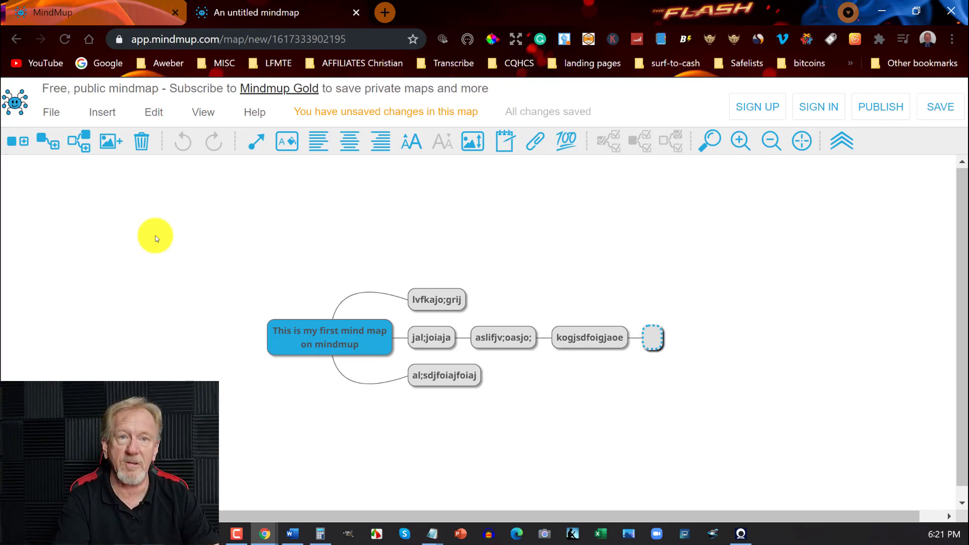
pyautogui.write('kfgaelfg alglakg')
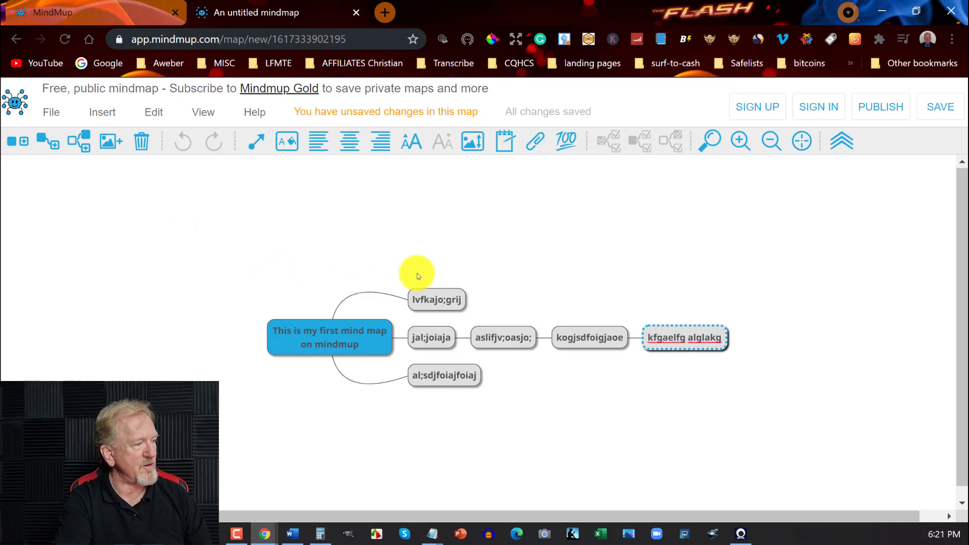
# Select the child nodes of the map one after another to review how its branches are built.
pyautogui.click(428, 299)
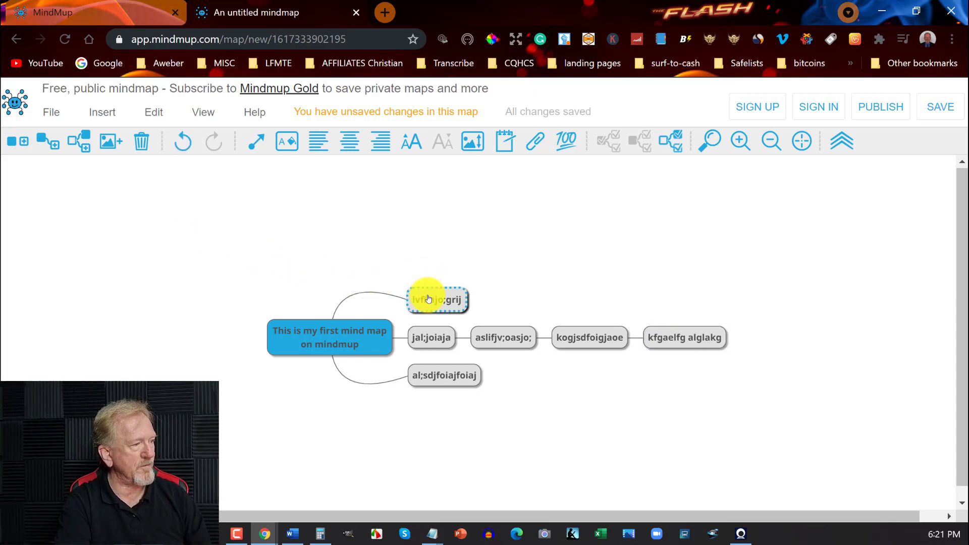
pyautogui.click(418, 339)
pyautogui.click(426, 381)
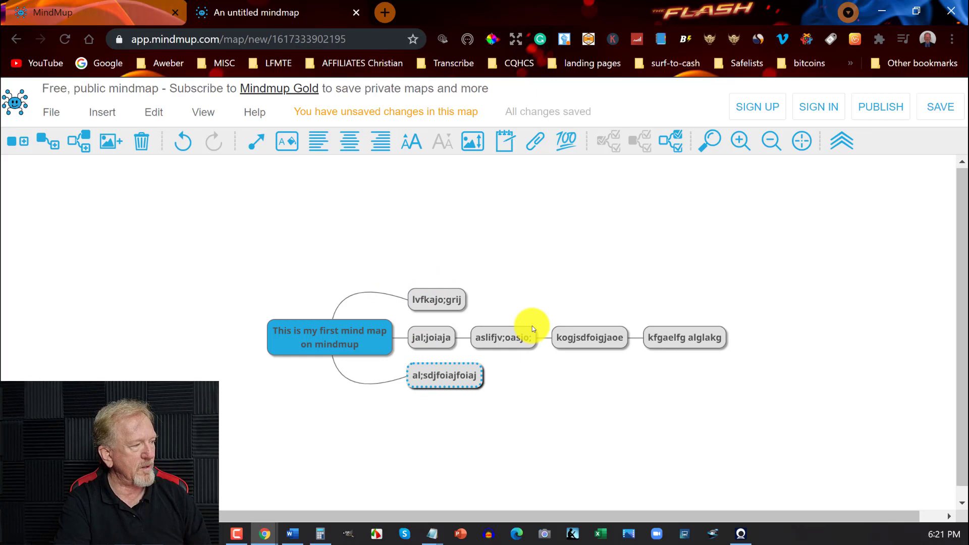
pyautogui.click(501, 335)
pyautogui.click(610, 334)
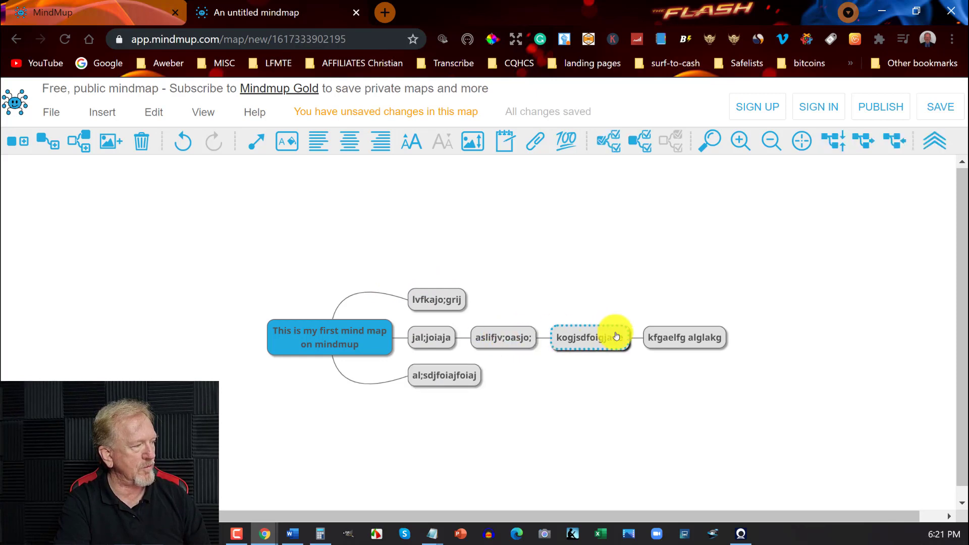
pyautogui.click(695, 331)
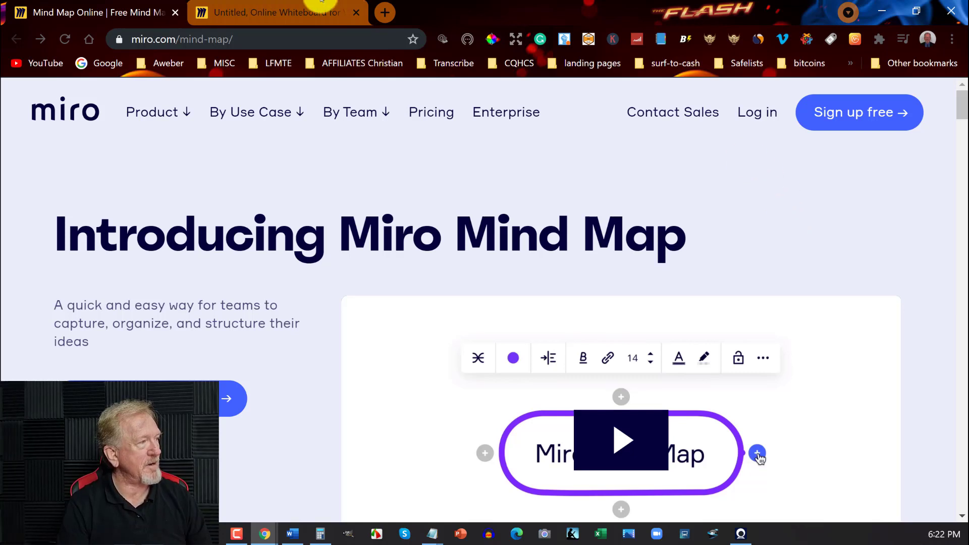
# Open Miro's pricing page and compare the prices and features of the Free, Team, Business and Enterprise plans.
pyautogui.click(433, 115)
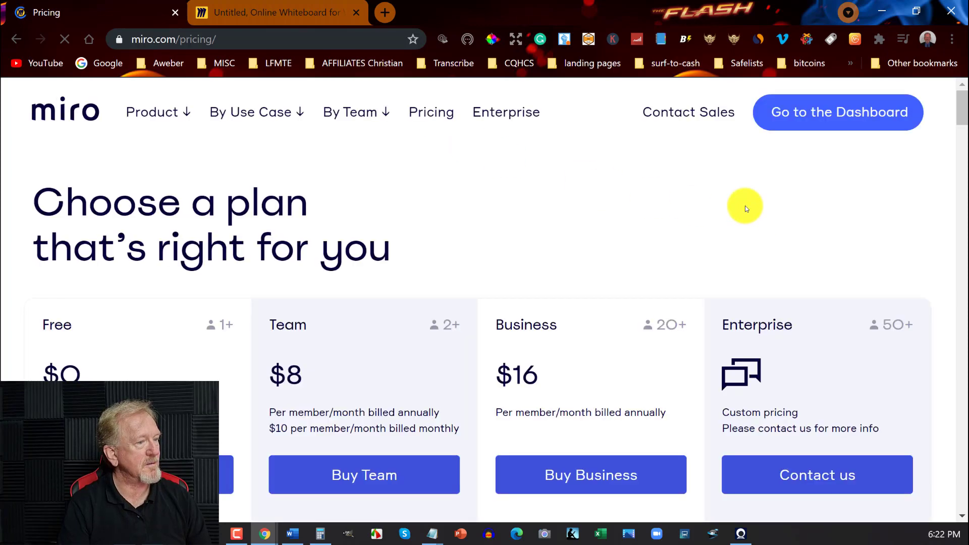
pyautogui.scroll(-4, 195, 248)
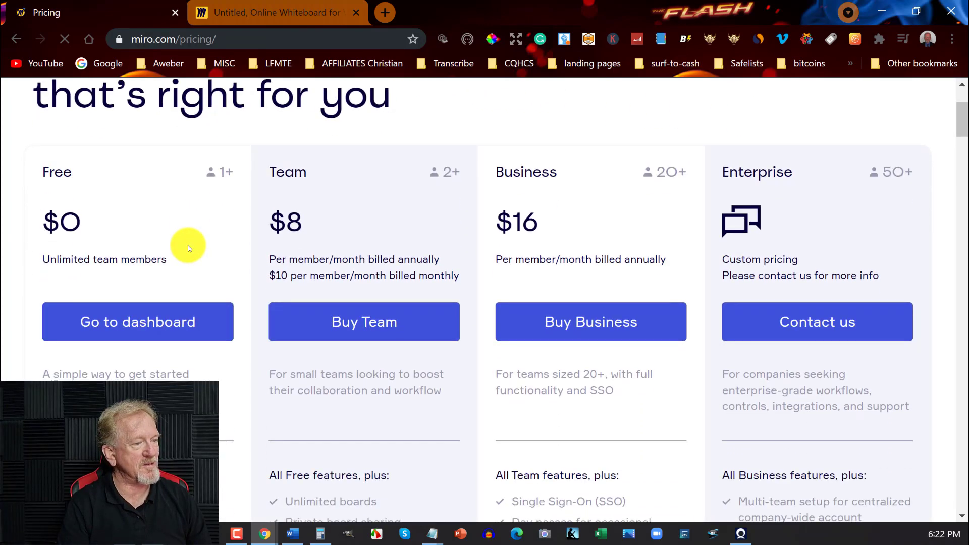
pyautogui.scroll(-3, 108, 321)
pyautogui.moveTo(148, 278)
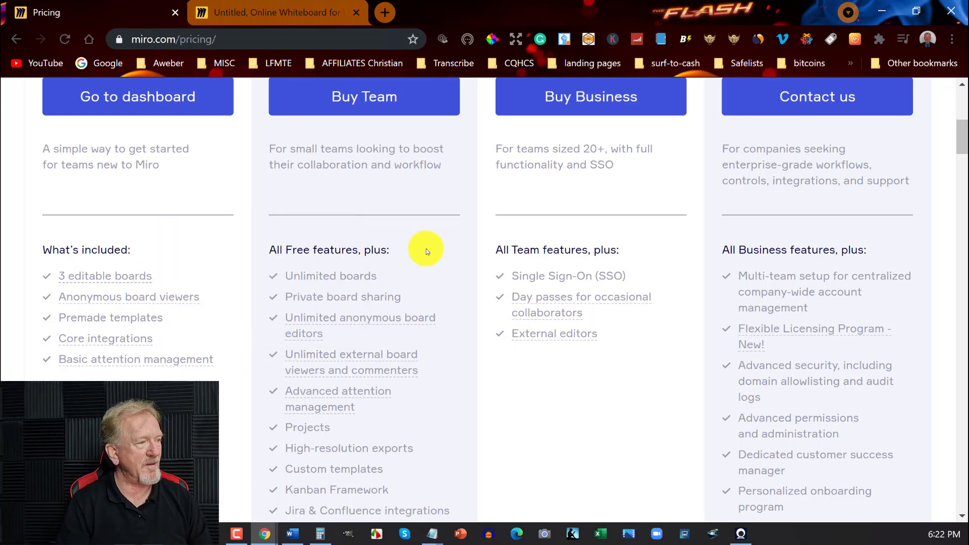
pyautogui.scroll(-4, 425, 248)
pyautogui.scroll(10, 426, 249)
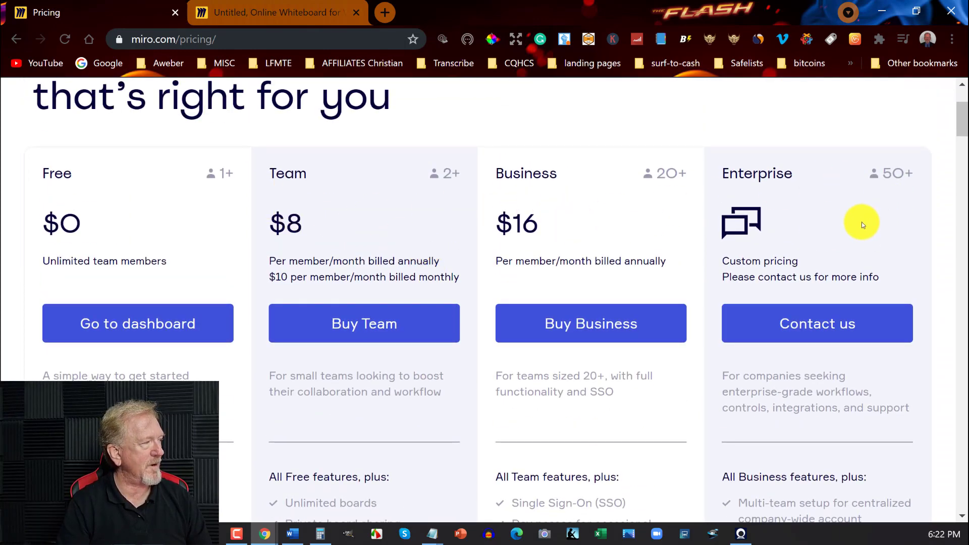
pyautogui.scroll(-8, 873, 209)
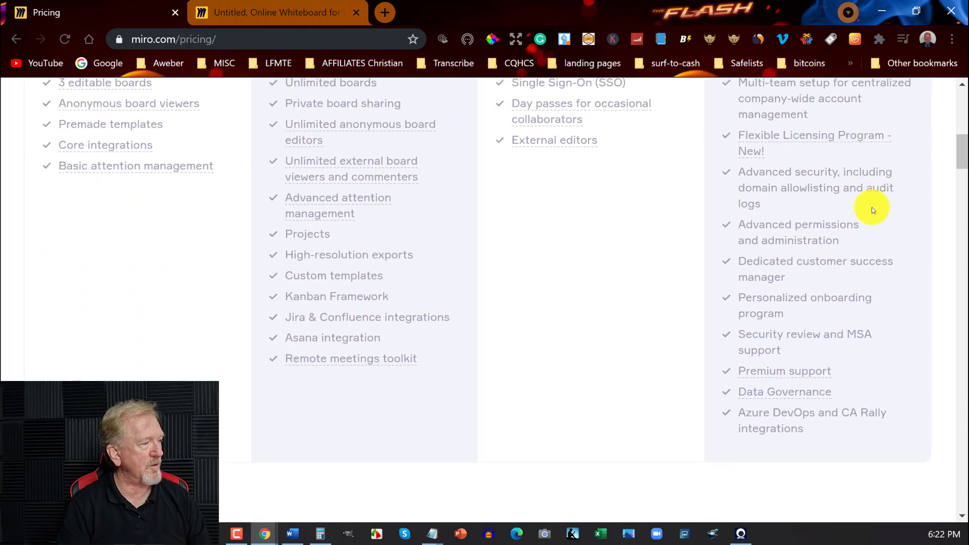
pyautogui.scroll(8, 872, 209)
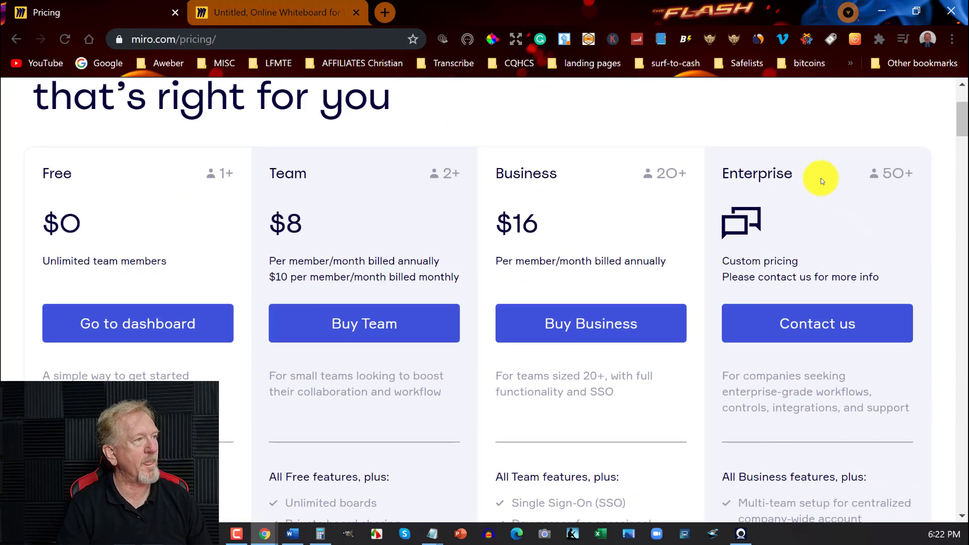
pyautogui.scroll(3, 113, 212)
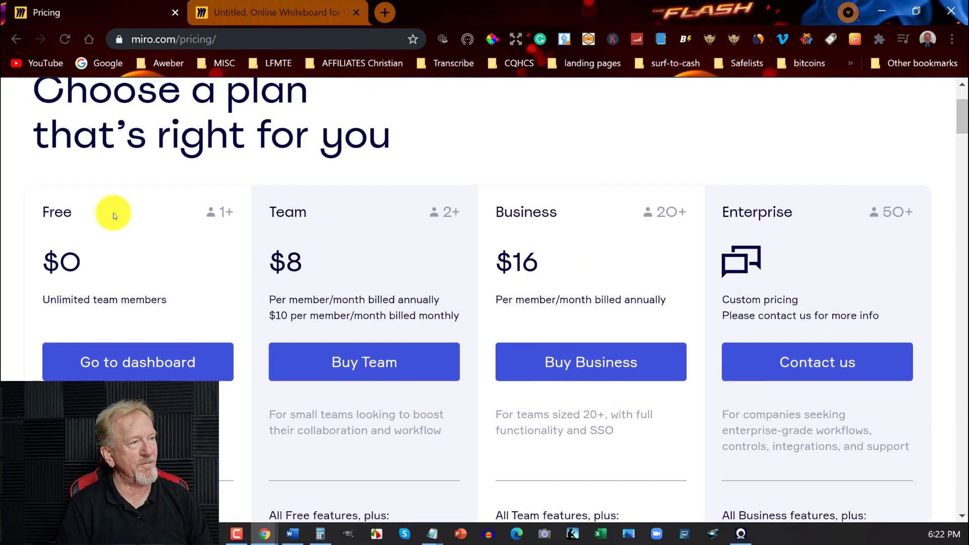
# Switch to the untitled Miro board and examine its connected shapes from "Time to start creating" through to the diamond.
pyautogui.click(257, 8)
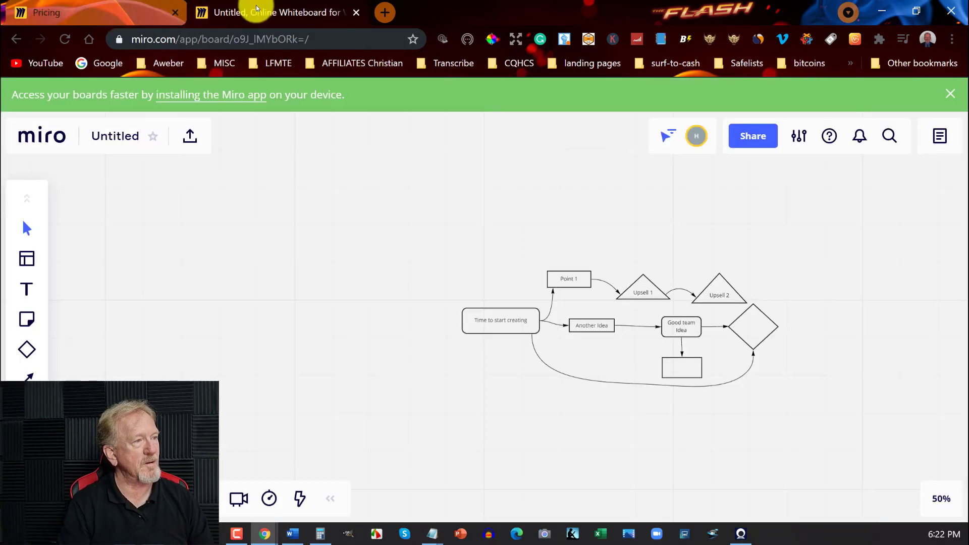
pyautogui.click(481, 321)
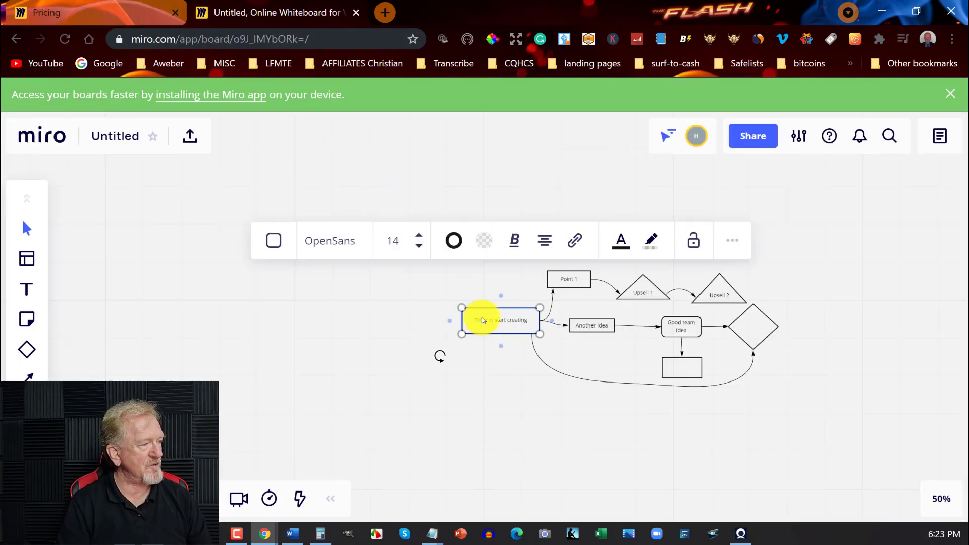
pyautogui.click(567, 280)
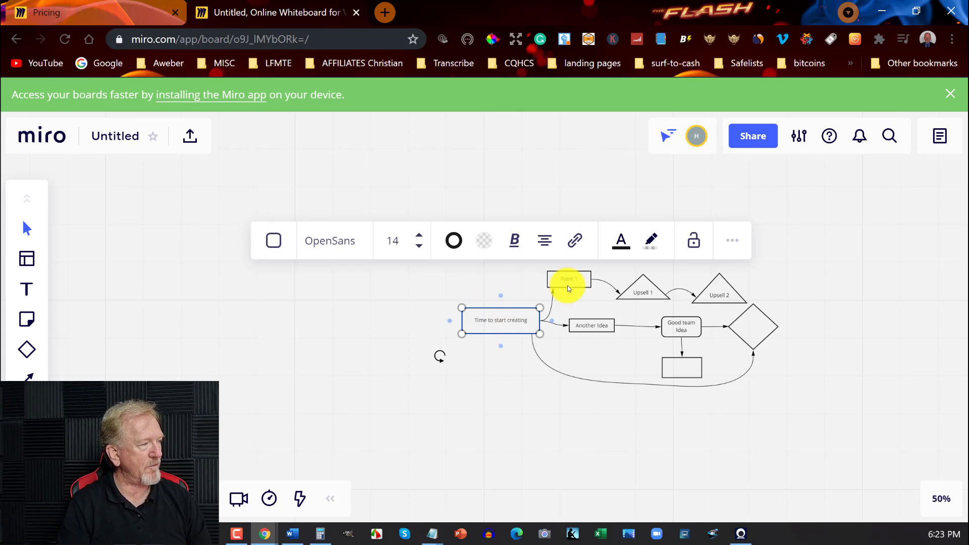
pyautogui.click(643, 290)
pyautogui.click(724, 292)
pyautogui.click(769, 324)
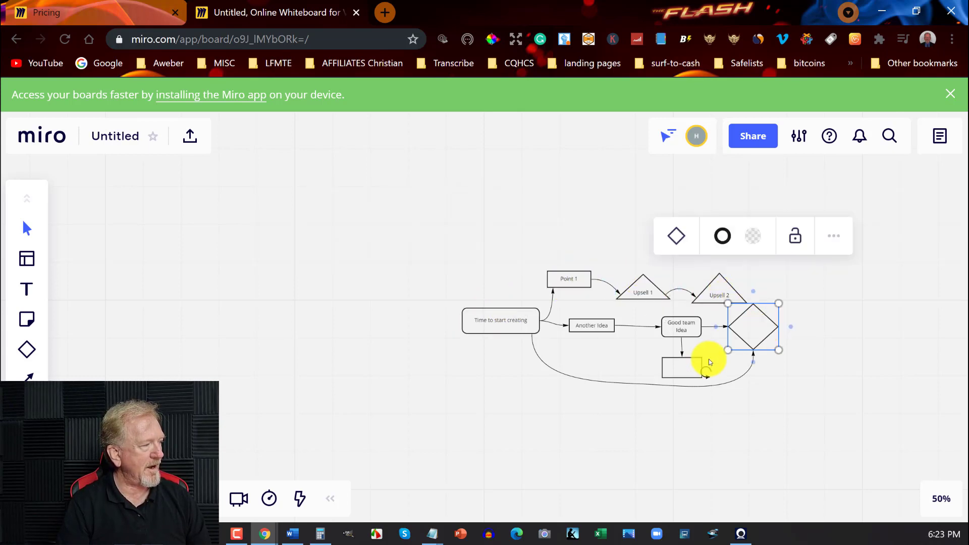
pyautogui.click(687, 373)
pyautogui.click(694, 330)
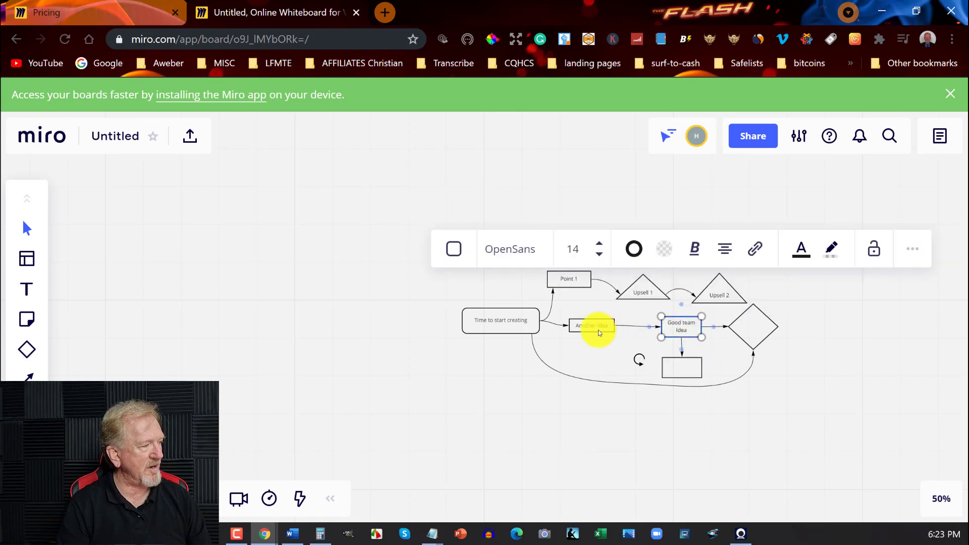
pyautogui.click(583, 325)
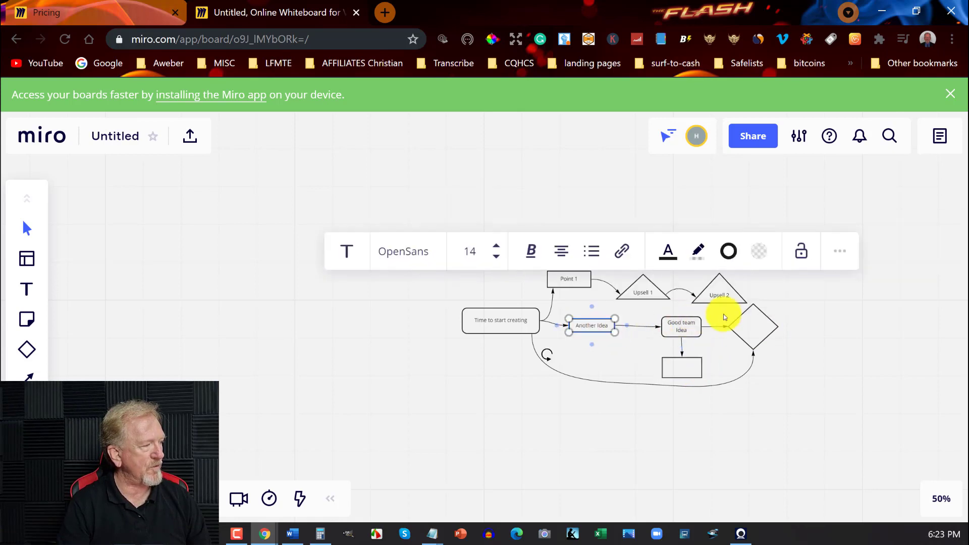
pyautogui.click(758, 324)
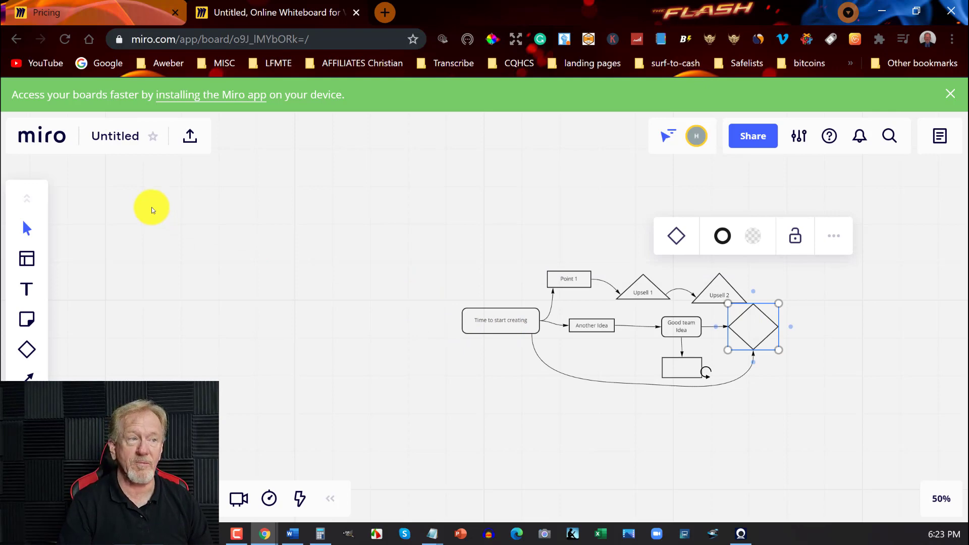
# Return to the Miro dashboard and open the existing Mind Map board to view its branches.
pyautogui.click(38, 136)
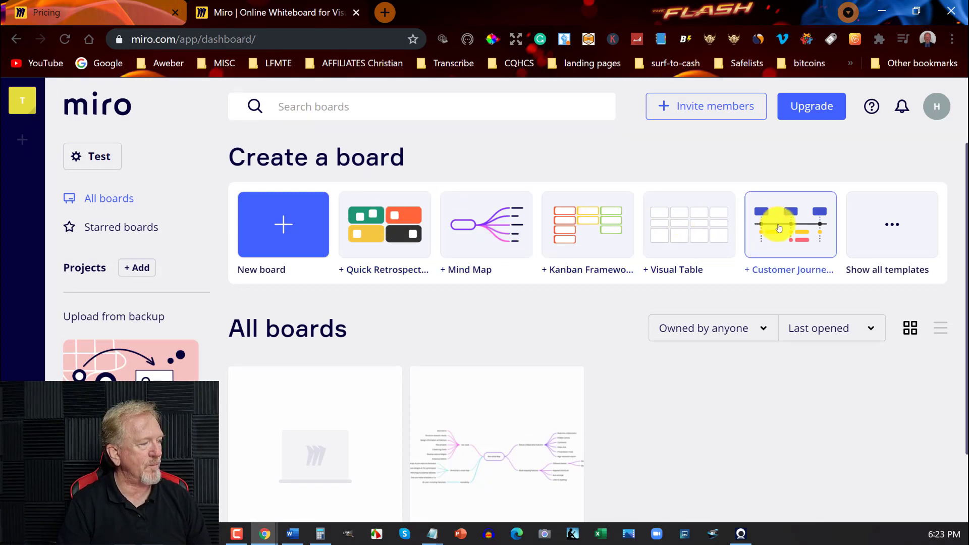
pyautogui.click(468, 458)
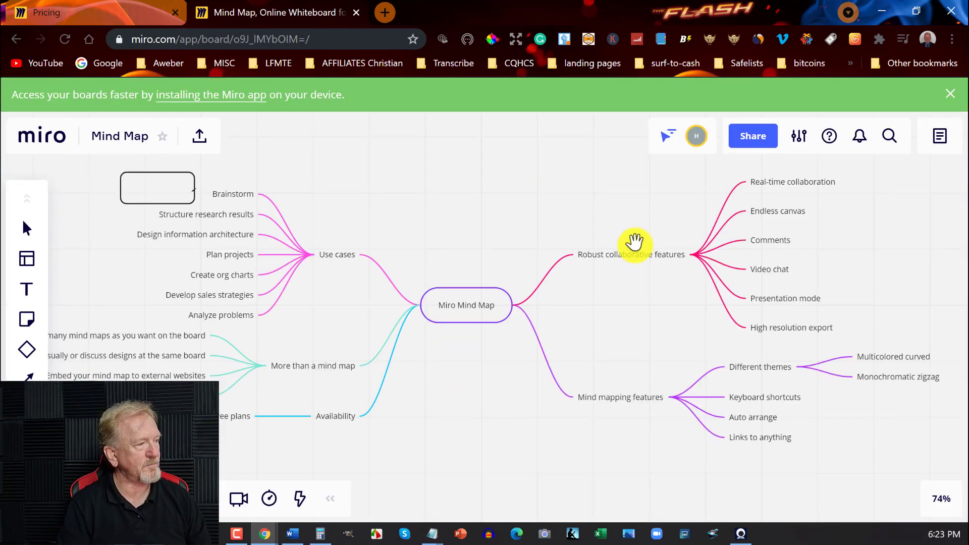
pyautogui.click(226, 197)
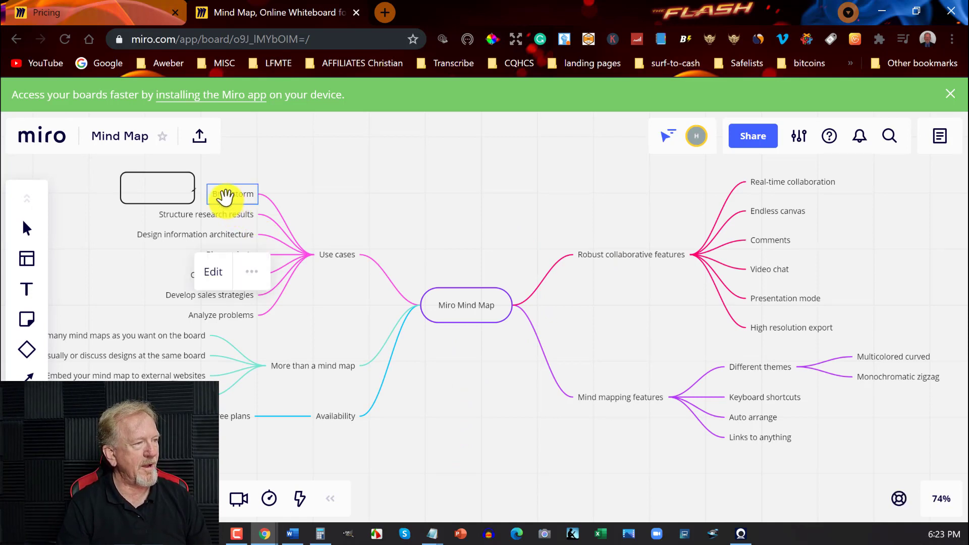
pyautogui.moveTo(143, 192)
pyautogui.mouseDown()
pyautogui.moveTo(171, 197)
pyautogui.moveTo(155, 188)
pyautogui.moveTo(107, 195)
pyautogui.moveTo(130, 205)
pyautogui.mouseUp()
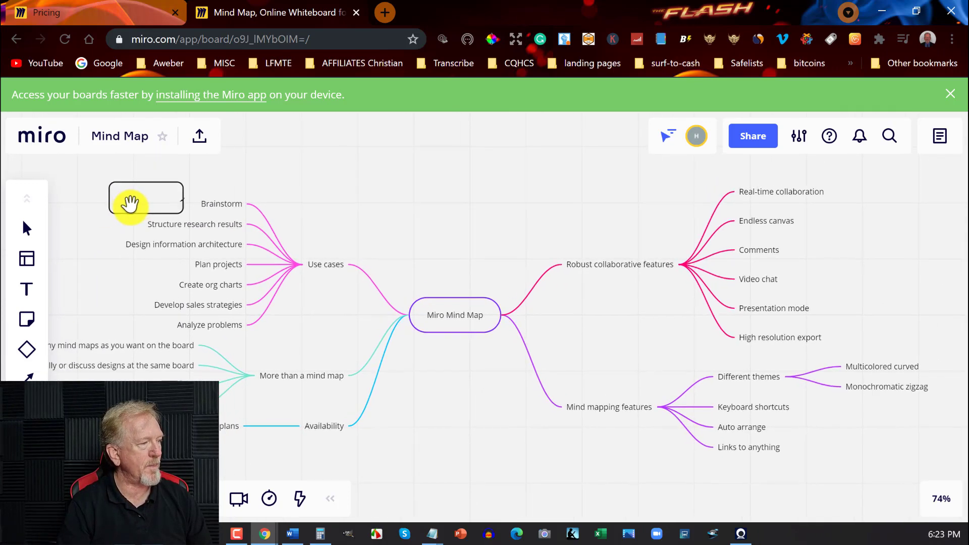
# Open the texts of the "Use cases" node and the central "Miro Mind Map" node for editing.
pyautogui.click(321, 269)
pyautogui.click(322, 268)
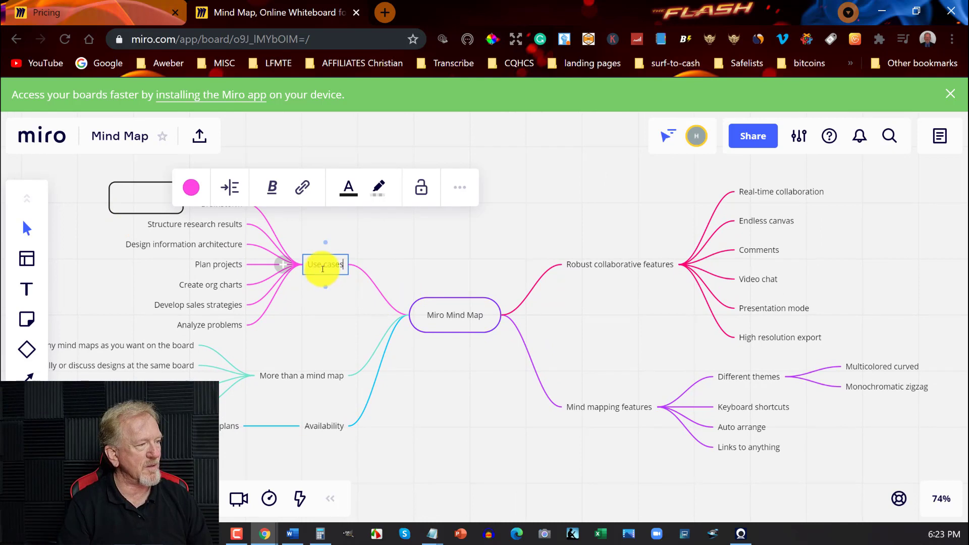
pyautogui.moveTo(323, 268); pyautogui.dragTo(344, 264)
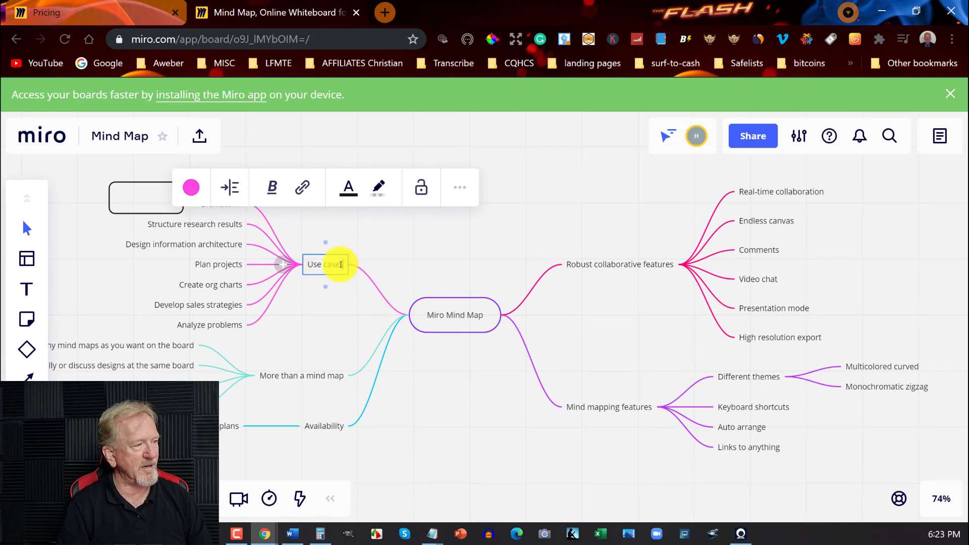
pyautogui.click(448, 319)
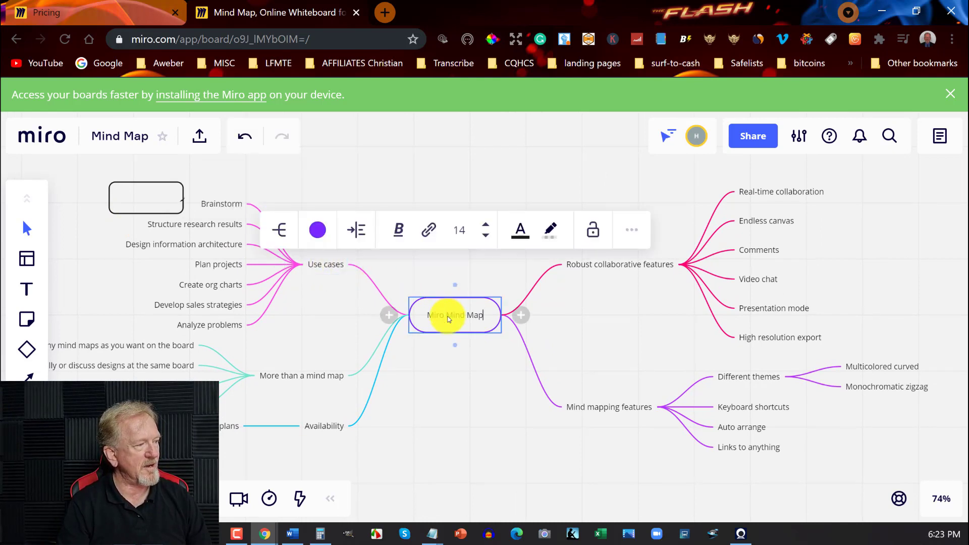
pyautogui.click(445, 317)
pyautogui.moveTo(441, 317); pyautogui.dragTo(430, 315)
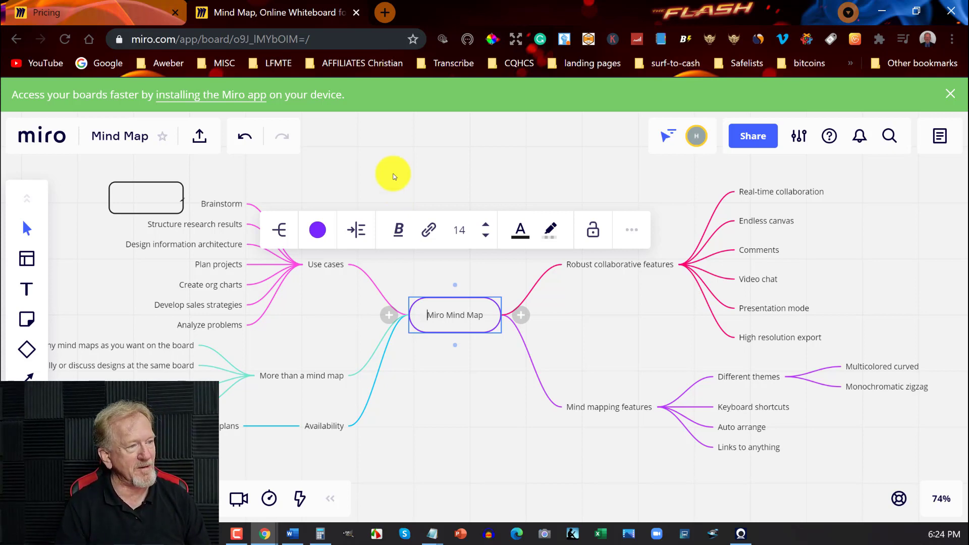
pyautogui.click(27, 348)
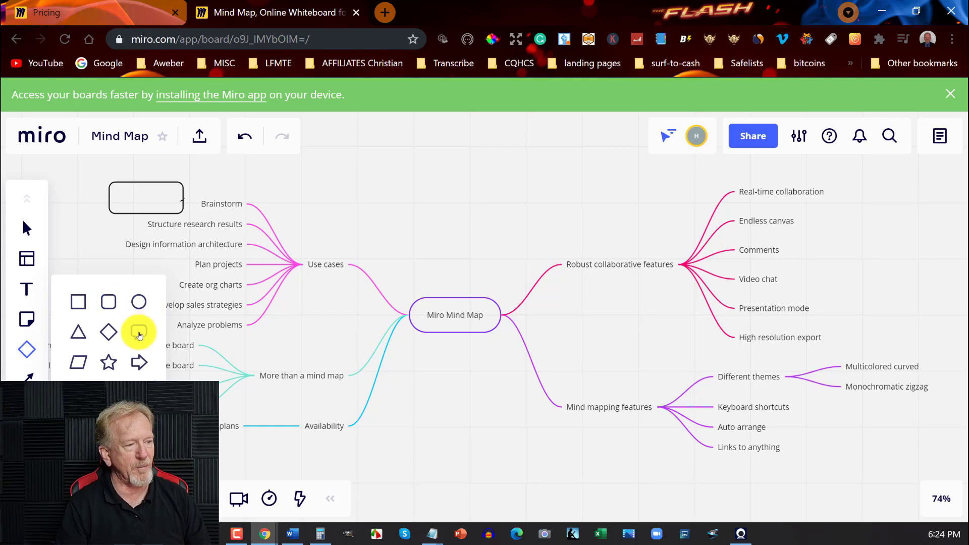
pyautogui.moveTo(111, 283)
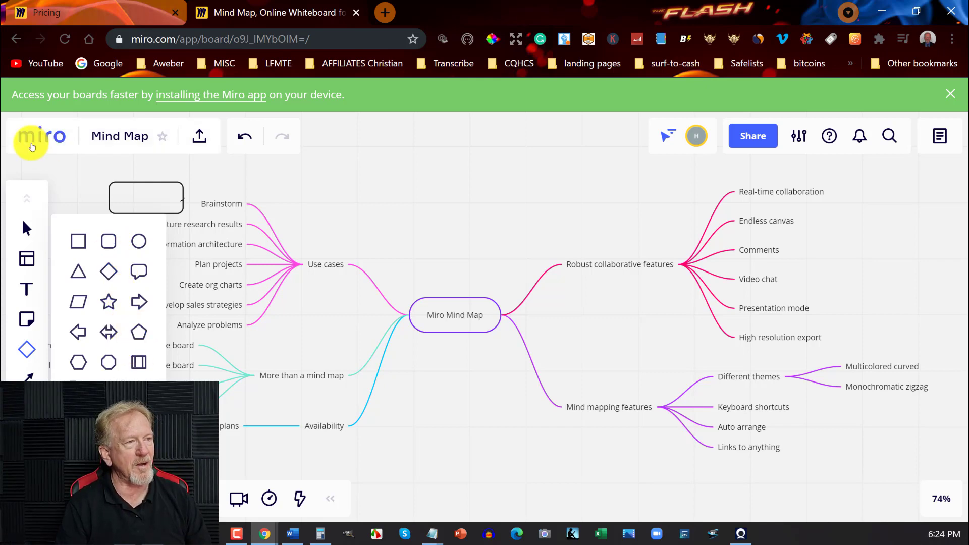
# Return to the dashboard and create a new blank shared board without using a template.
pyautogui.click(41, 132)
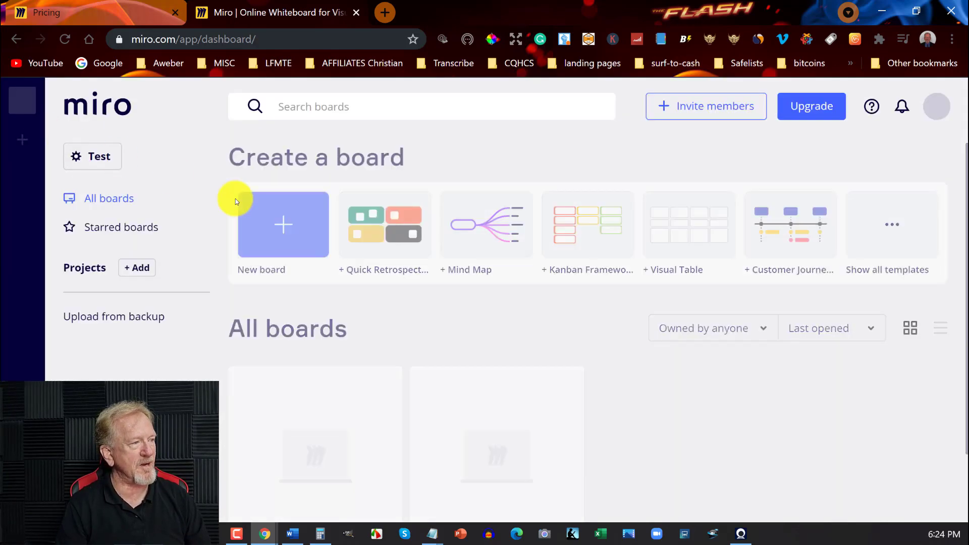
pyautogui.click(275, 221)
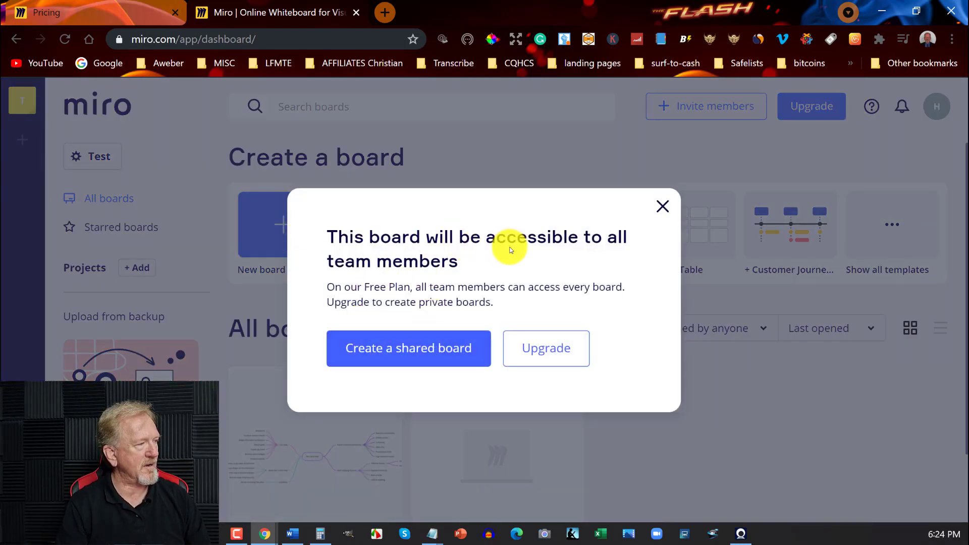
pyautogui.click(374, 354)
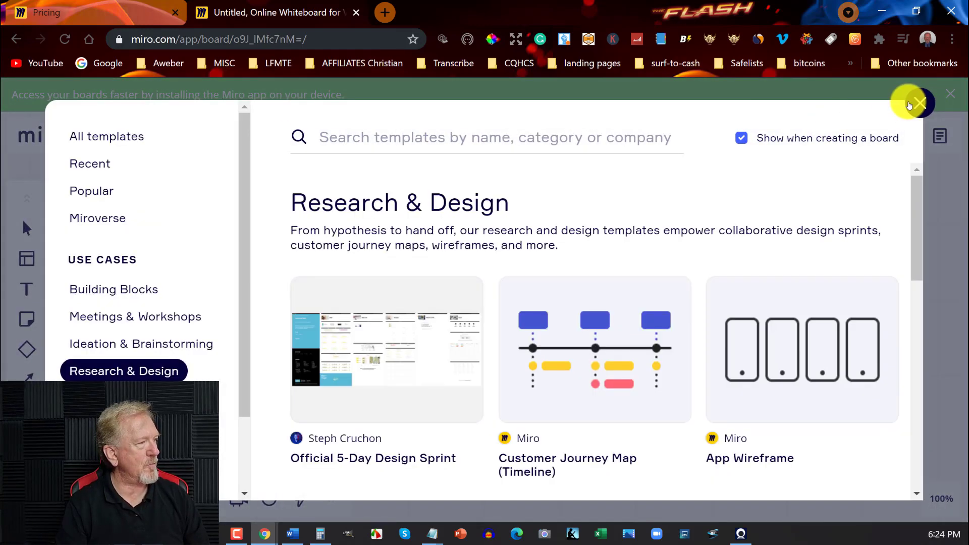
pyautogui.click(921, 103)
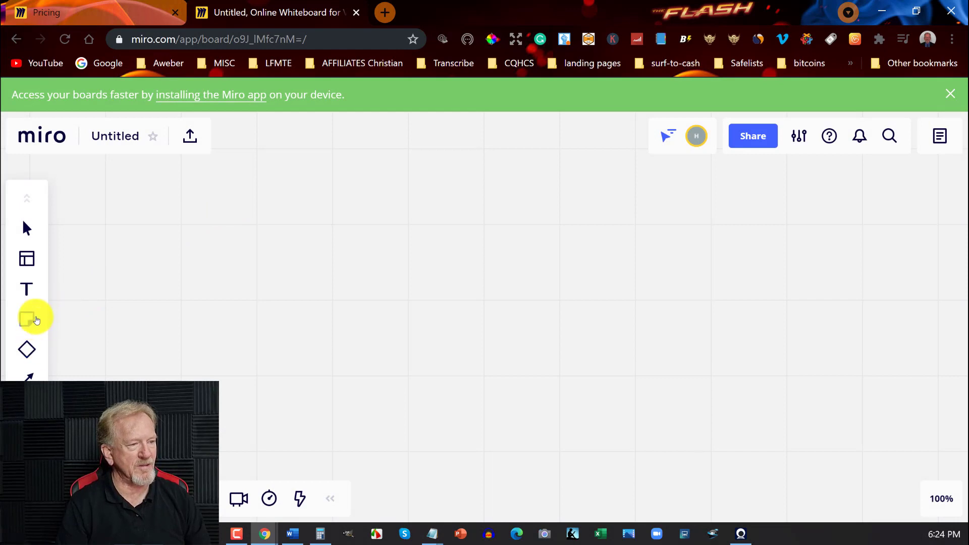
# Draw a wide rounded rectangle near the middle of the board and label it "Front End Product".
pyautogui.click(26, 348)
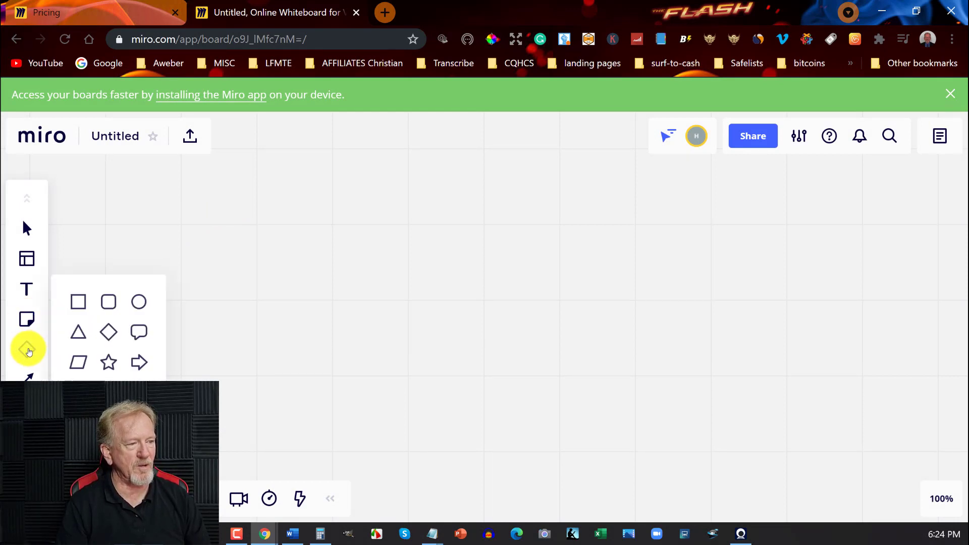
pyautogui.click(111, 301)
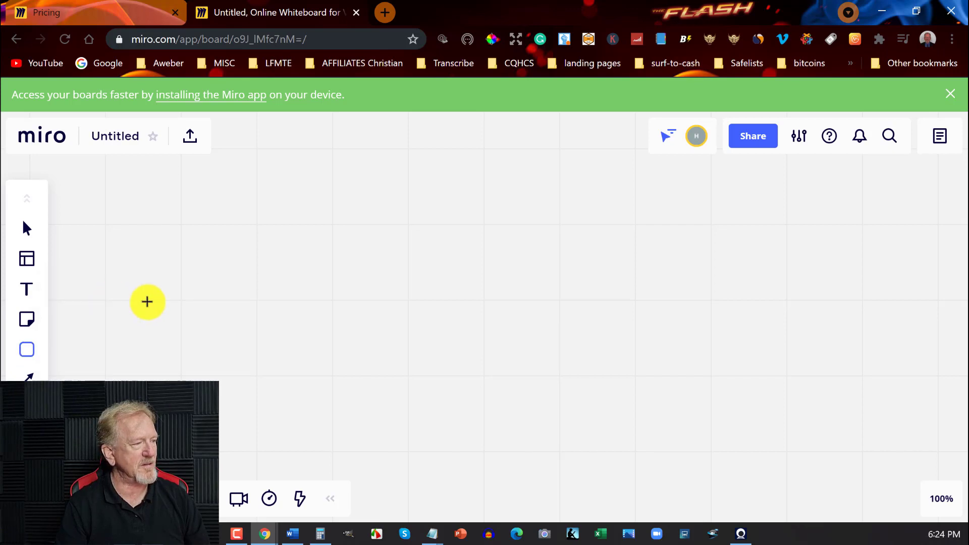
pyautogui.moveTo(397, 287); pyautogui.dragTo(526, 323)
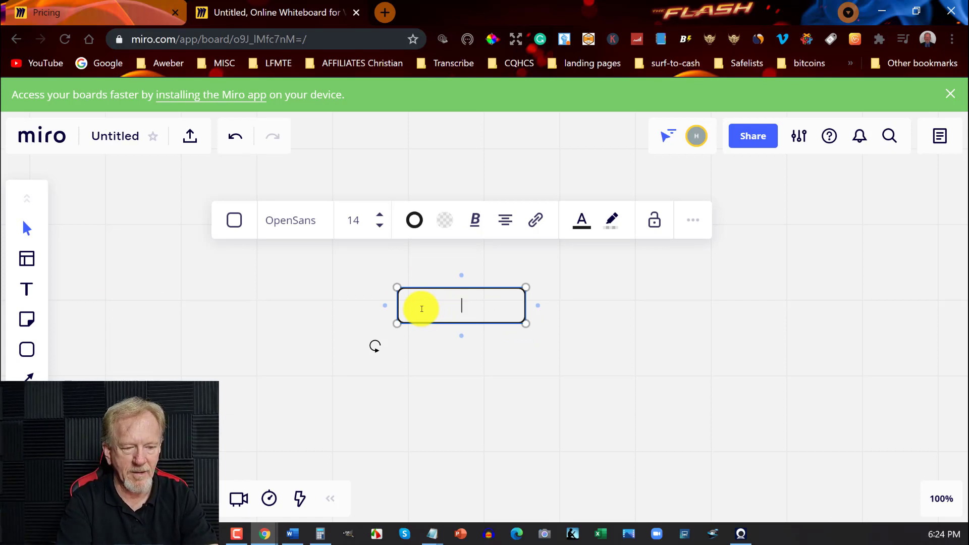
pyautogui.write('Product')
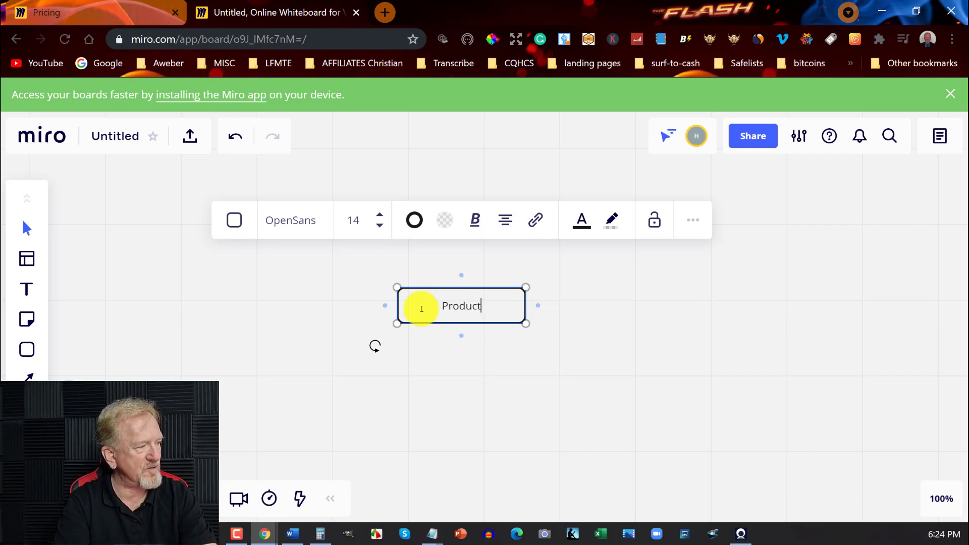
pyautogui.press('BackSpace')
pyautogui.press('BackSpace')
pyautogui.press('BackSpace')
pyautogui.press('BackSpace')
pyautogui.press('BackSpace')
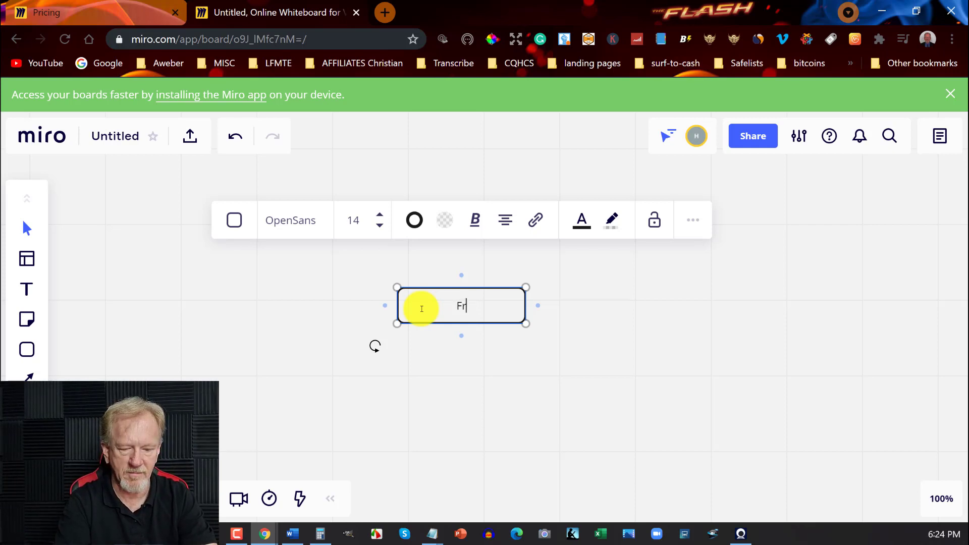
pyautogui.write('ont End ')
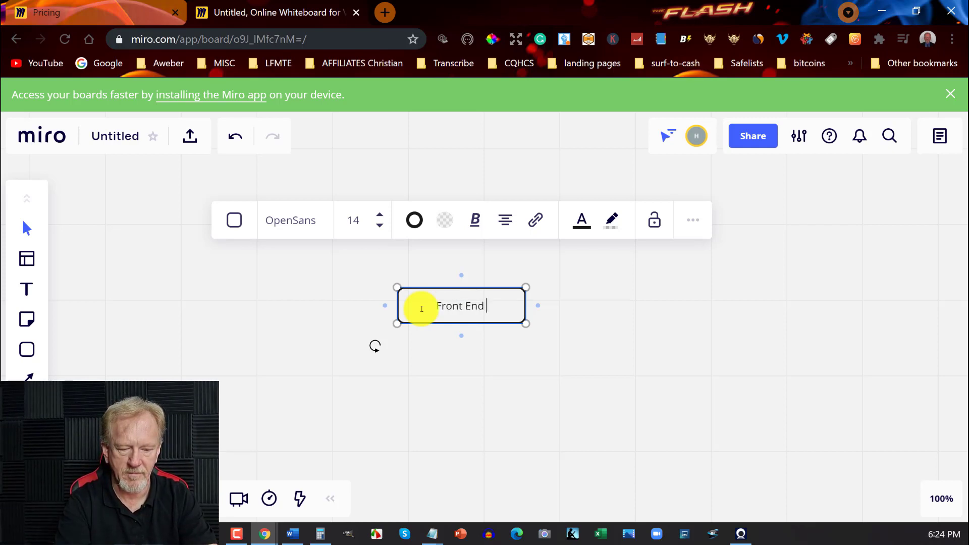
pyautogui.write('Product')
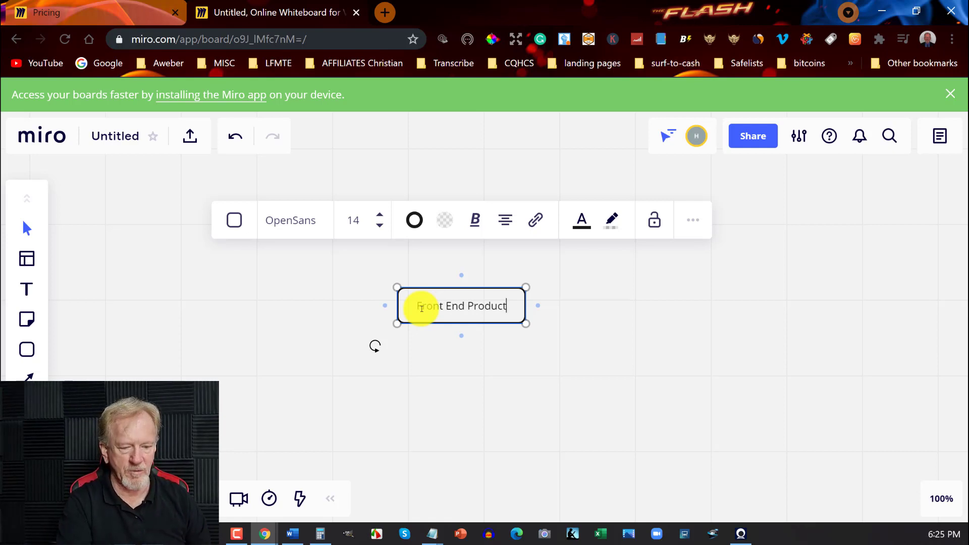
pyautogui.press('Return')
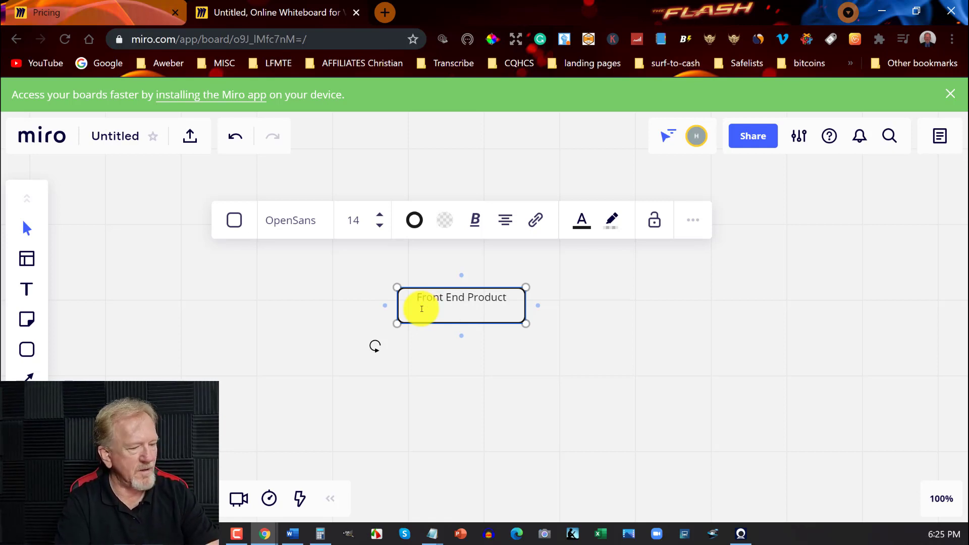
pyautogui.press('BackSpace')
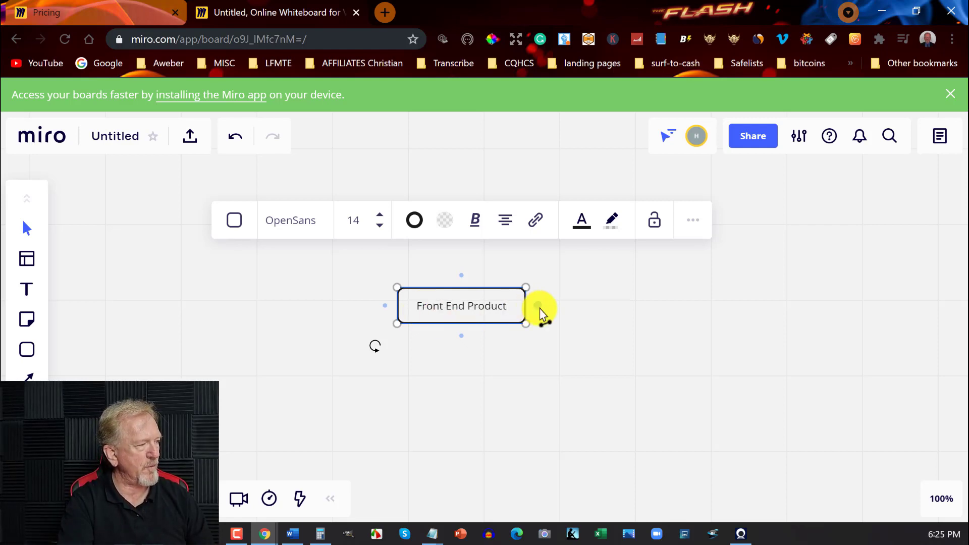
# Add a connected diamond to the right of "Front End Product", make it narrower and taller, and label it "Ebook with".
pyautogui.moveTo(540, 307); pyautogui.dragTo(574, 304)
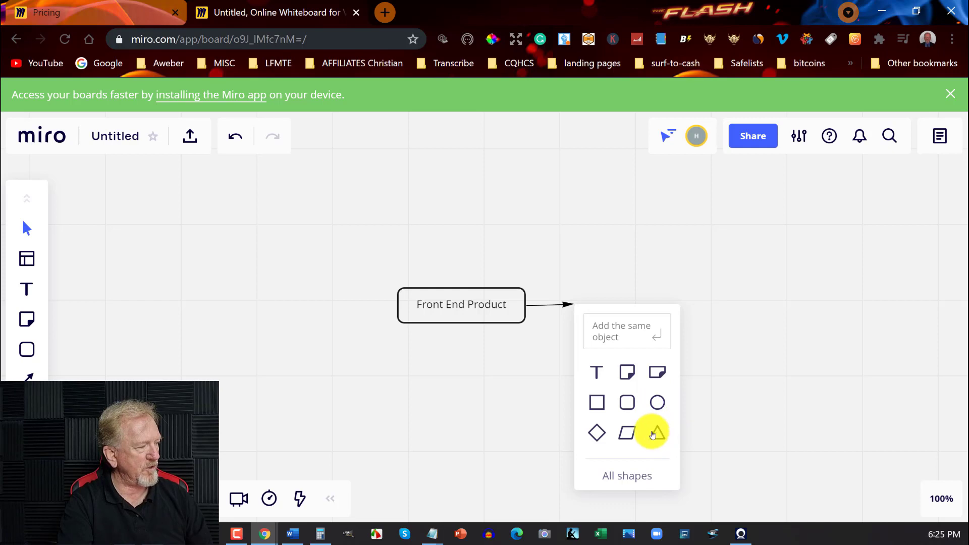
pyautogui.click(593, 435)
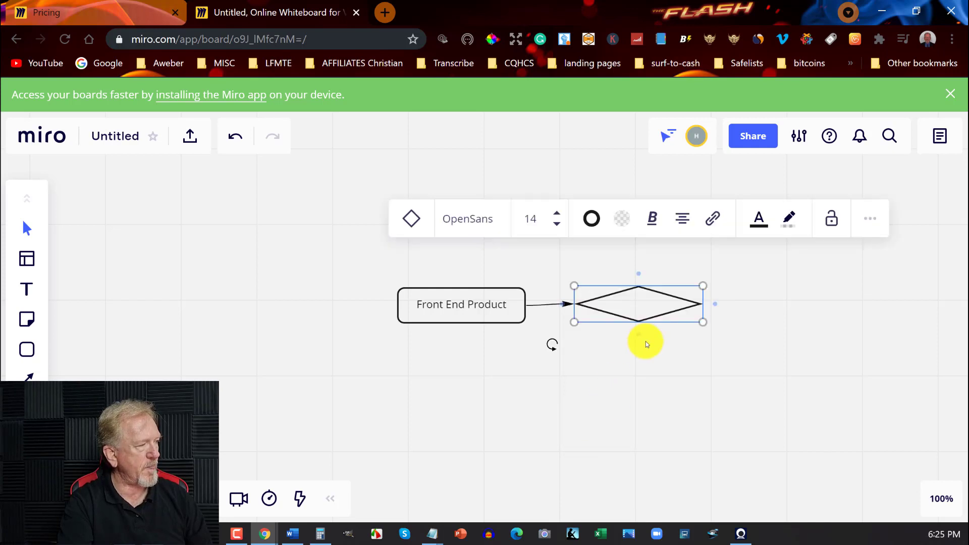
pyautogui.moveTo(703, 323); pyautogui.dragTo(657, 345)
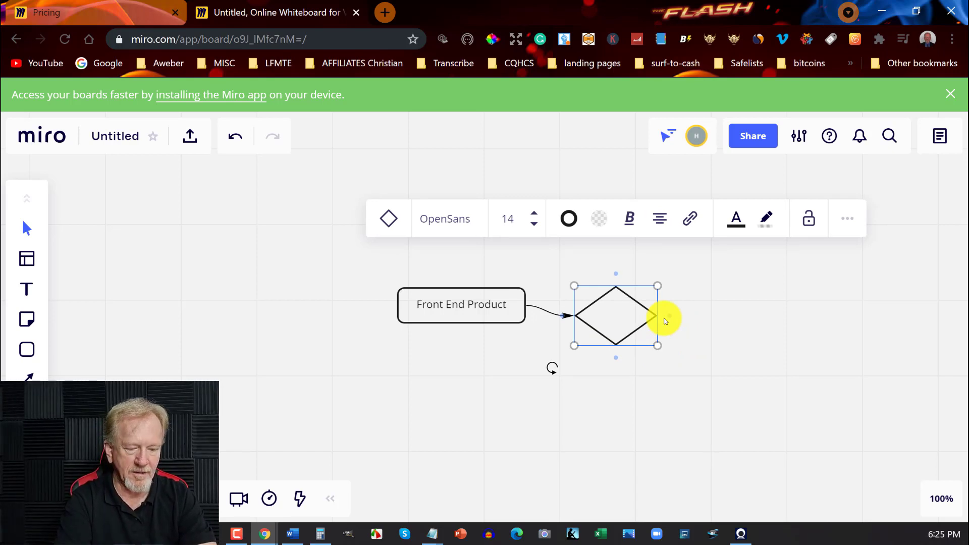
pyautogui.write('E')
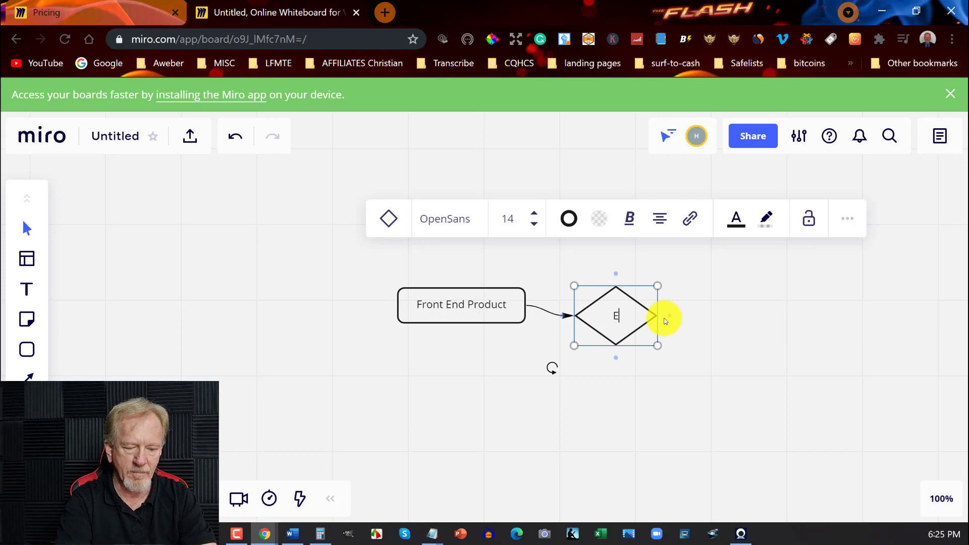
pyautogui.write('boo')
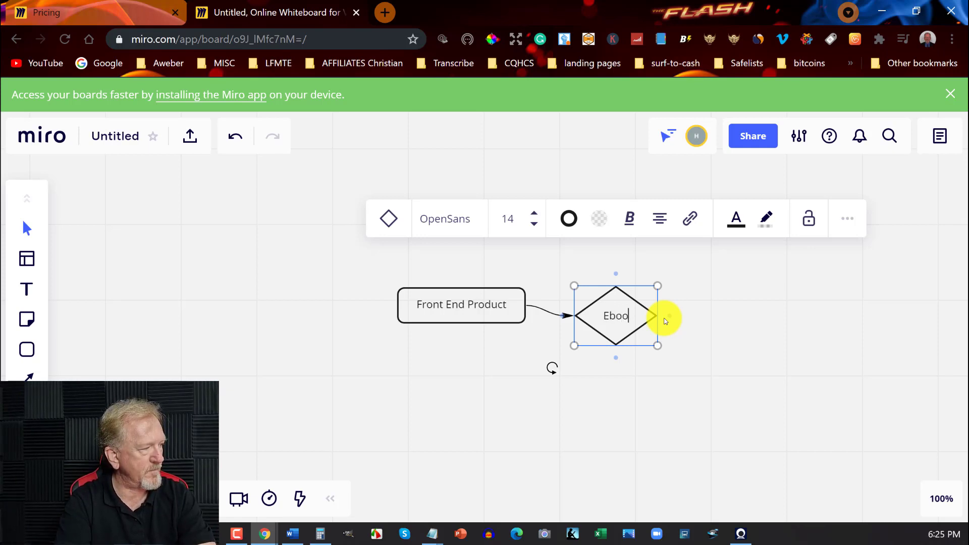
pyautogui.write('k with')
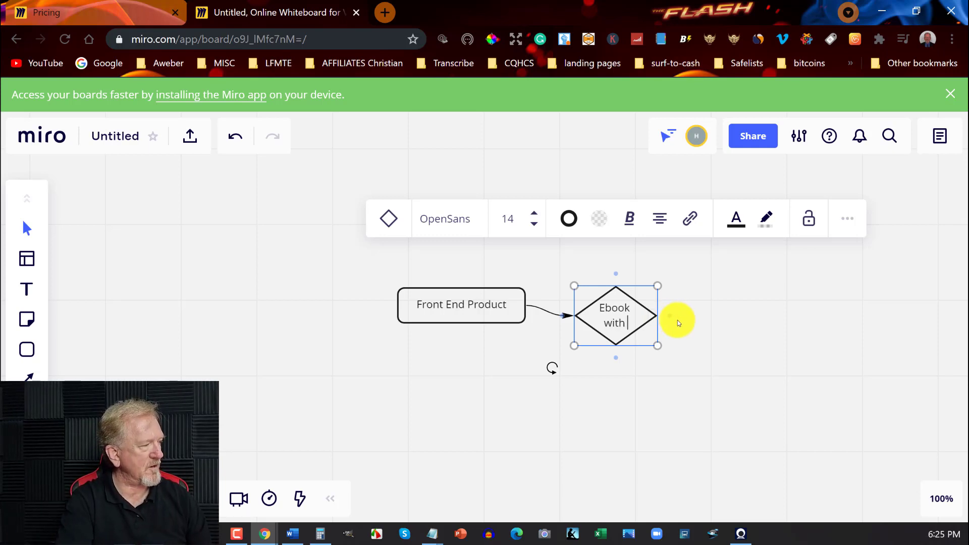
# Add a connected diamond labelled "Mindmap" to the right of "Ebook with" and widen it so the word fits on one line.
pyautogui.moveTo(669, 315); pyautogui.dragTo(701, 317)
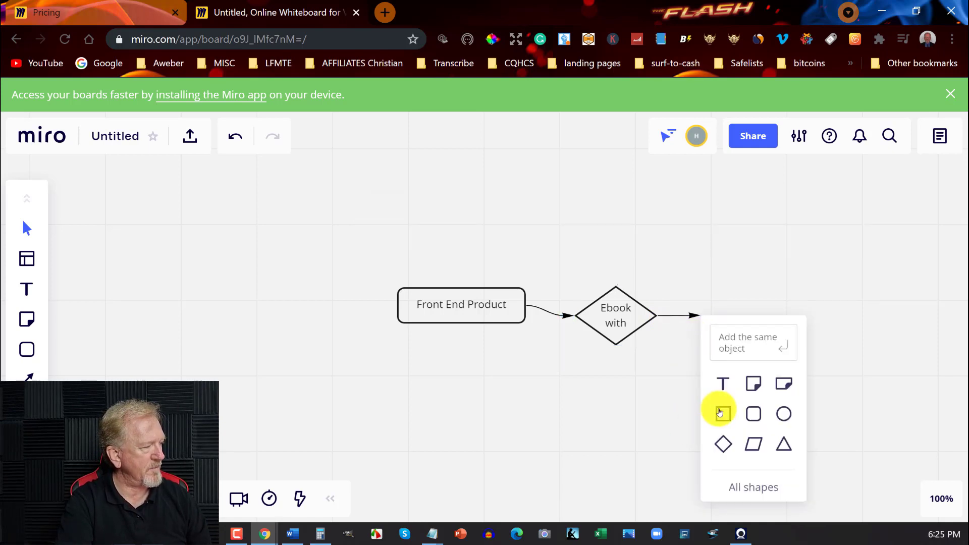
pyautogui.click(723, 443)
pyautogui.write('Mindmap')
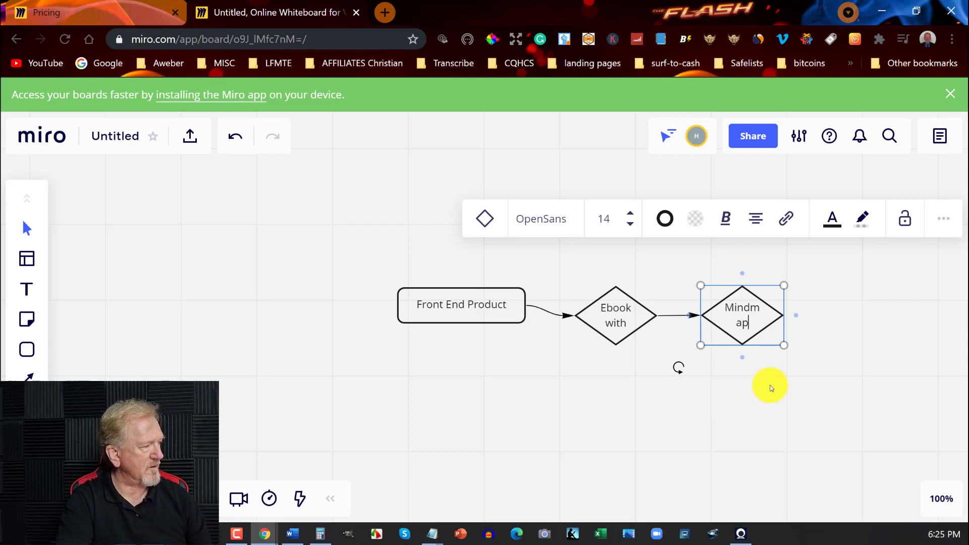
pyautogui.moveTo(786, 347); pyautogui.dragTo(811, 346)
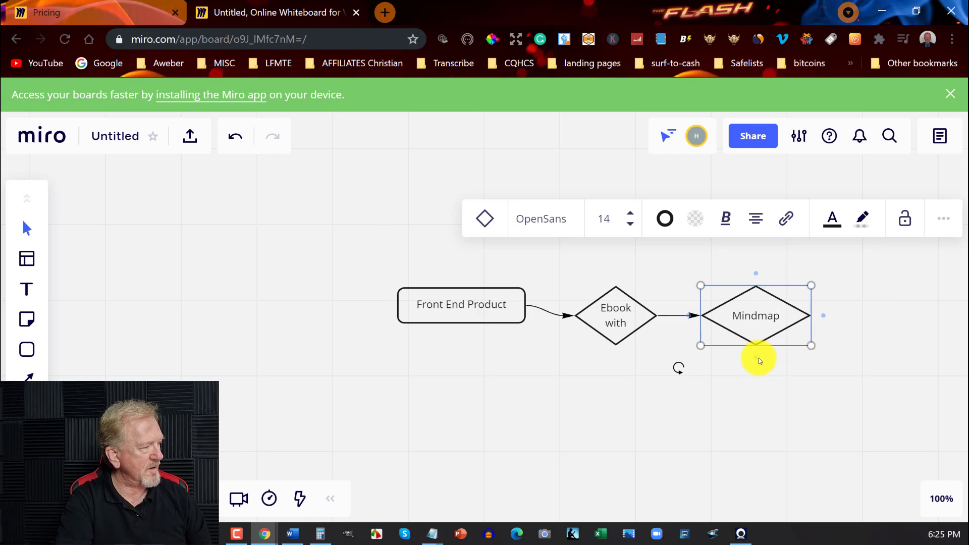
# Add a connected diamond below "Mindmap" and label it "checklist".
pyautogui.moveTo(757, 360); pyautogui.dragTo(757, 379)
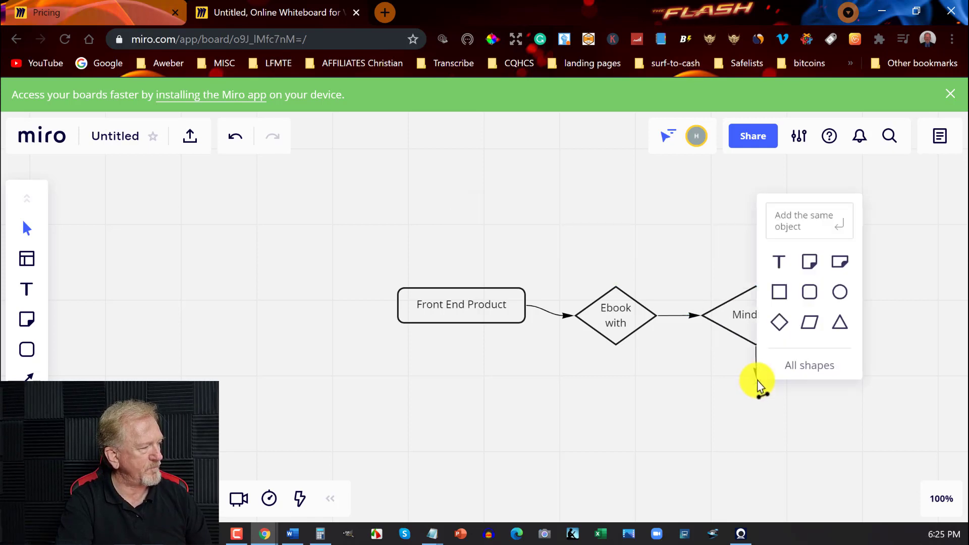
pyautogui.click(780, 321)
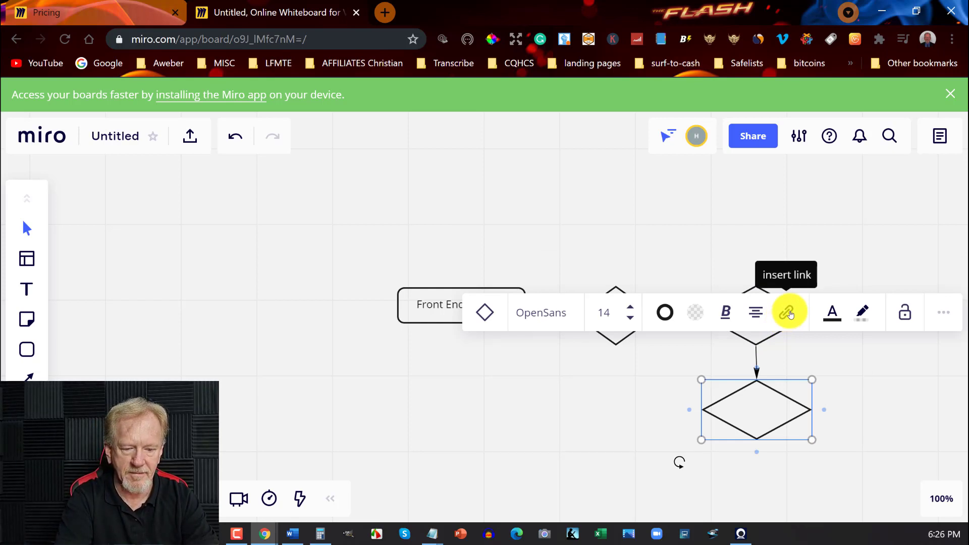
pyautogui.write('checklist')
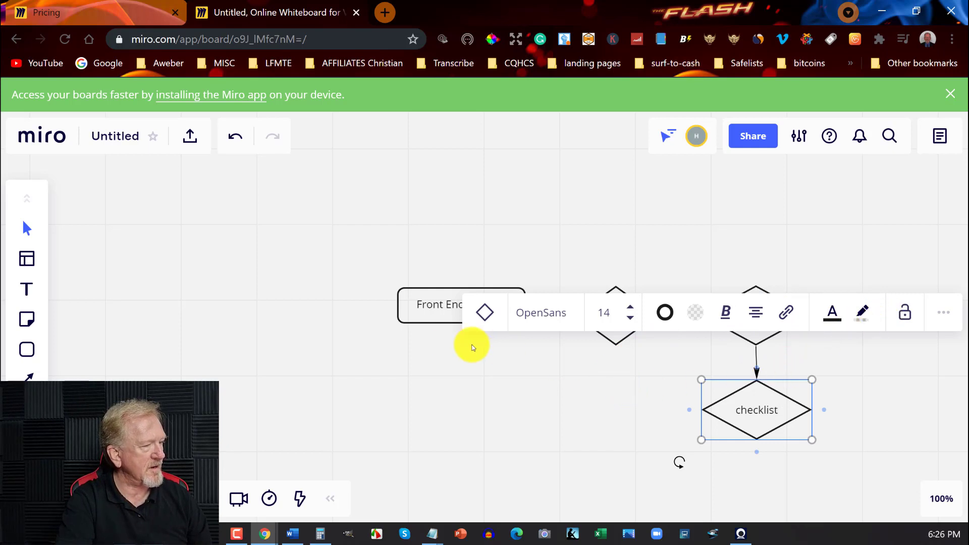
# Draw an arrow from the "Ebook with" diamond to a new diamond below "checklist" and label that diamond "cheat sheet".
pyautogui.click(25, 377)
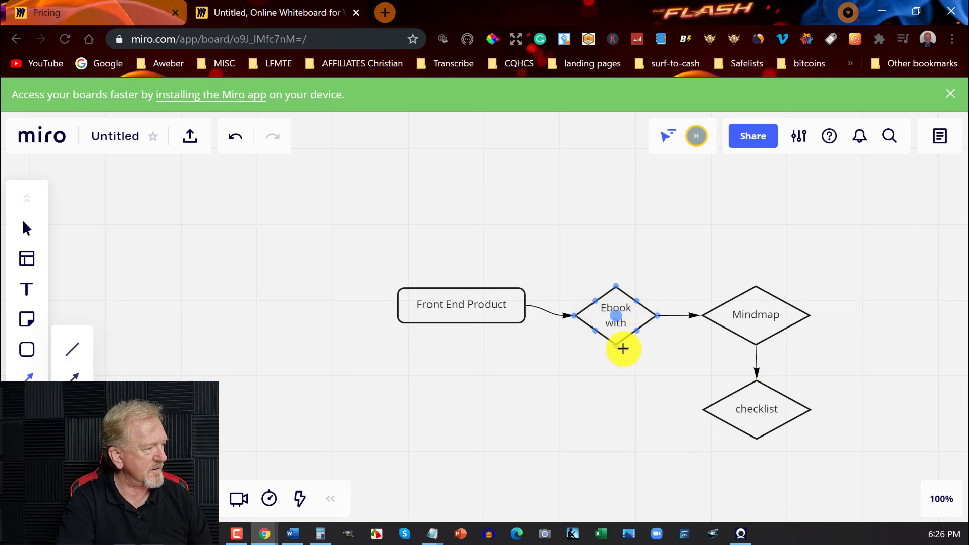
pyautogui.moveTo(623, 337); pyautogui.dragTo(731, 465)
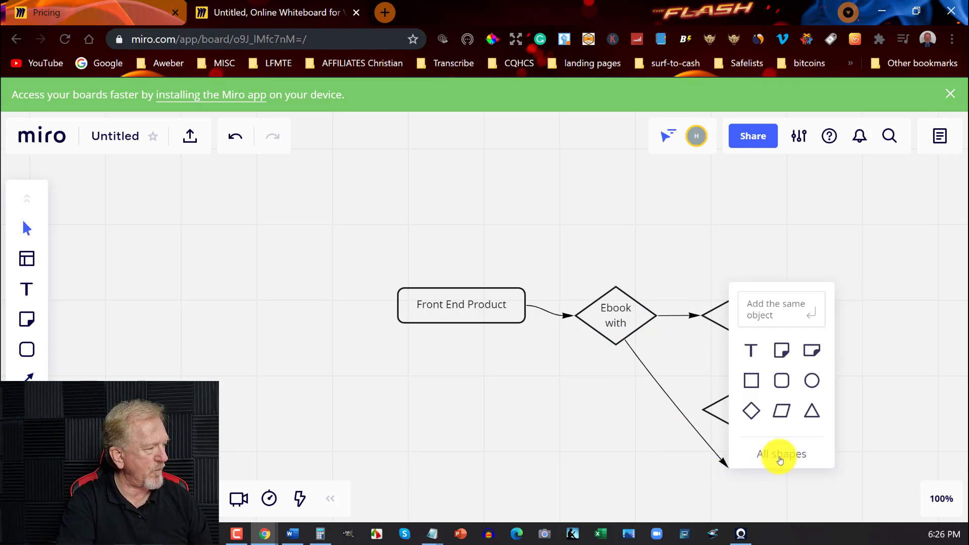
pyautogui.click(749, 411)
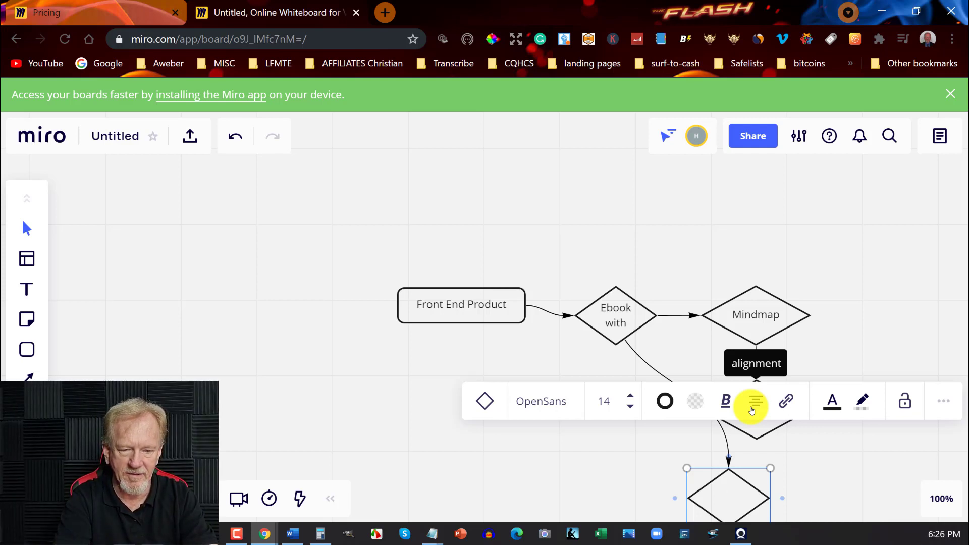
pyautogui.write('cheat ')
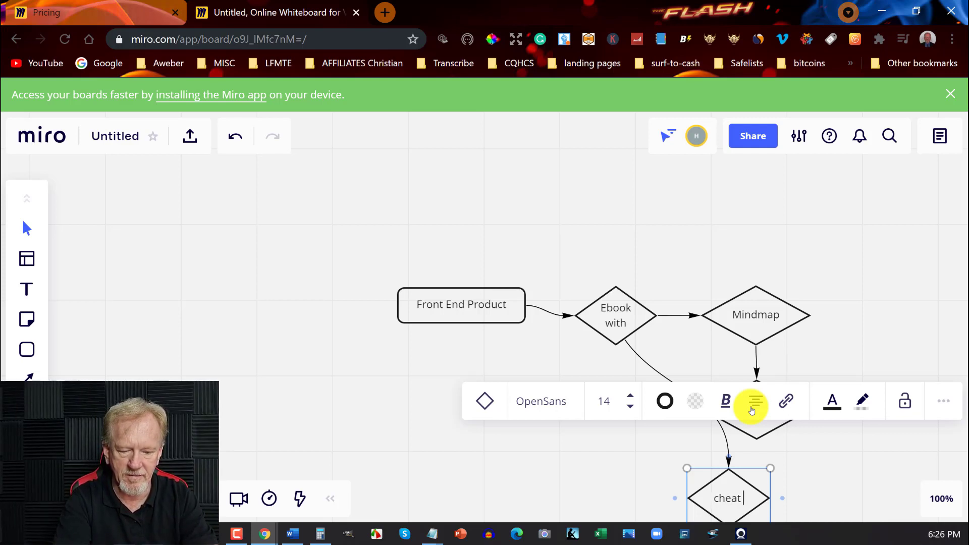
pyautogui.write('sheet')
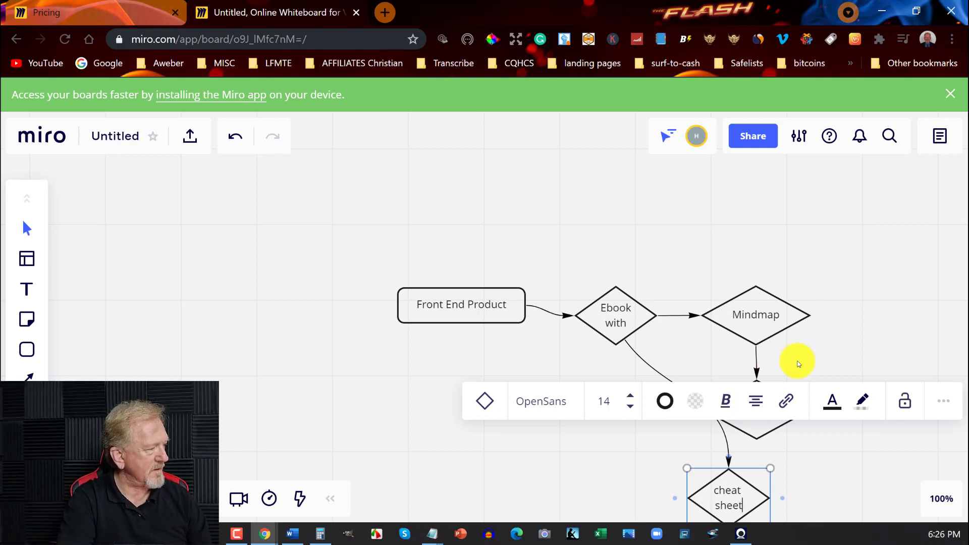
pyautogui.click(850, 362)
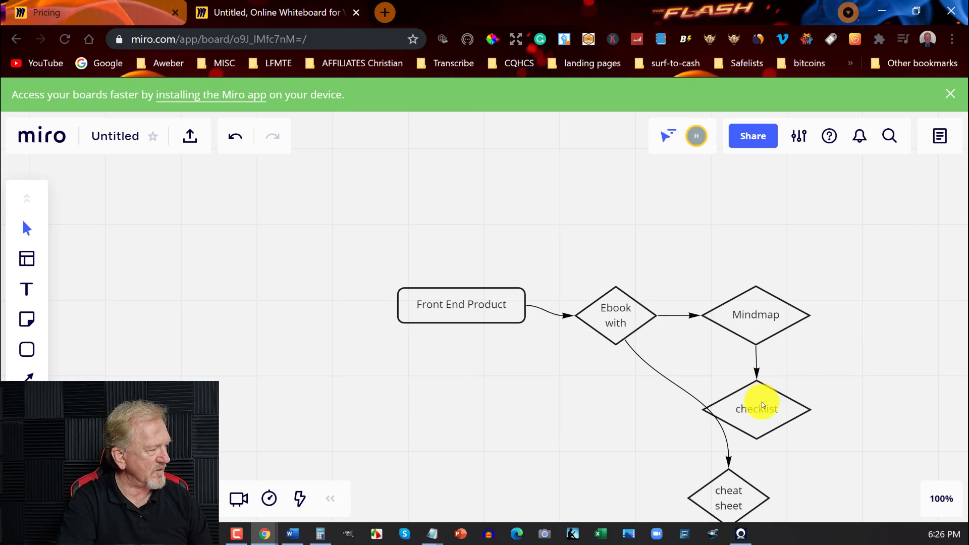
# Delete the connector arrow between the "Mindmap" and "checklist" diamonds.
pyautogui.click(756, 367)
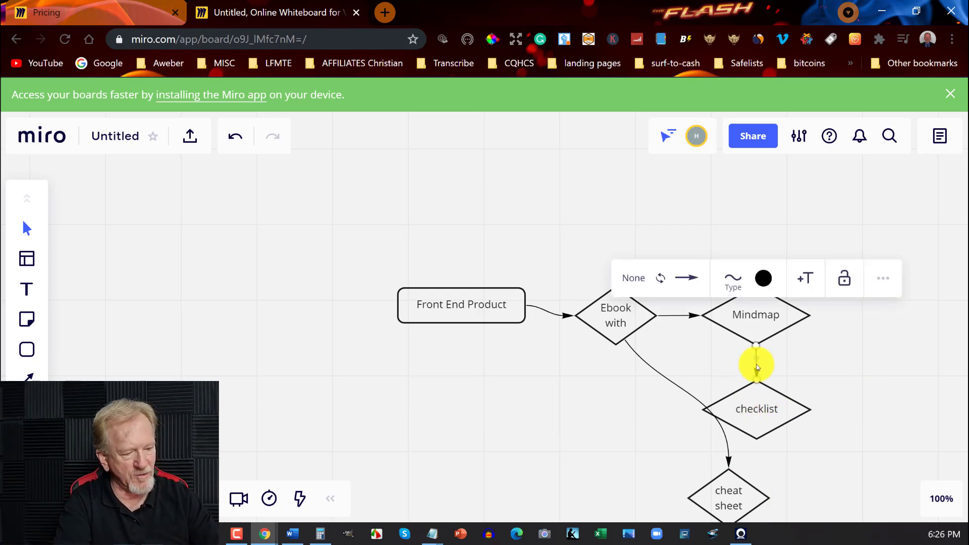
pyautogui.press('Delete')
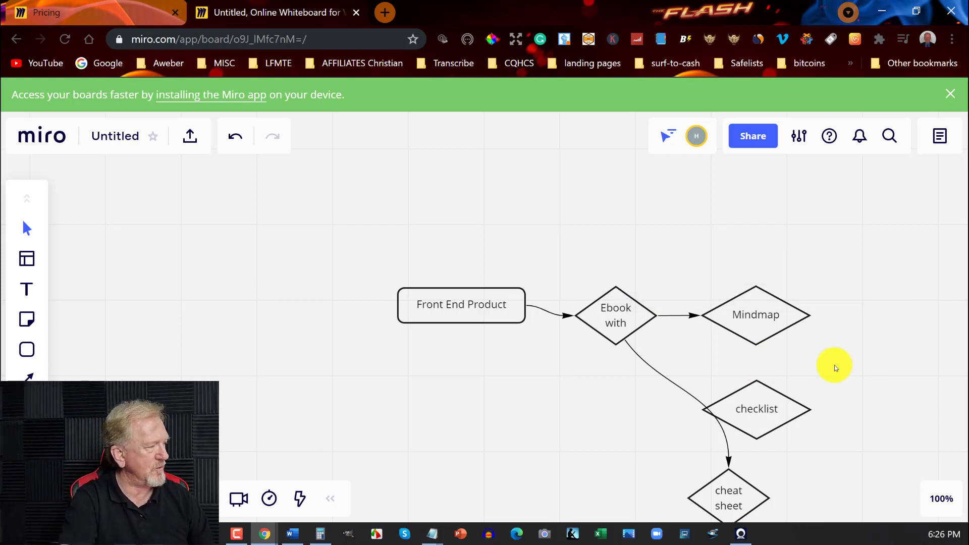
# Move the "checklist" diamond closer to "Mindmap" and draw an arrow to it from the "Ebook with" diamond.
pyautogui.moveTo(755, 394); pyautogui.dragTo(734, 362)
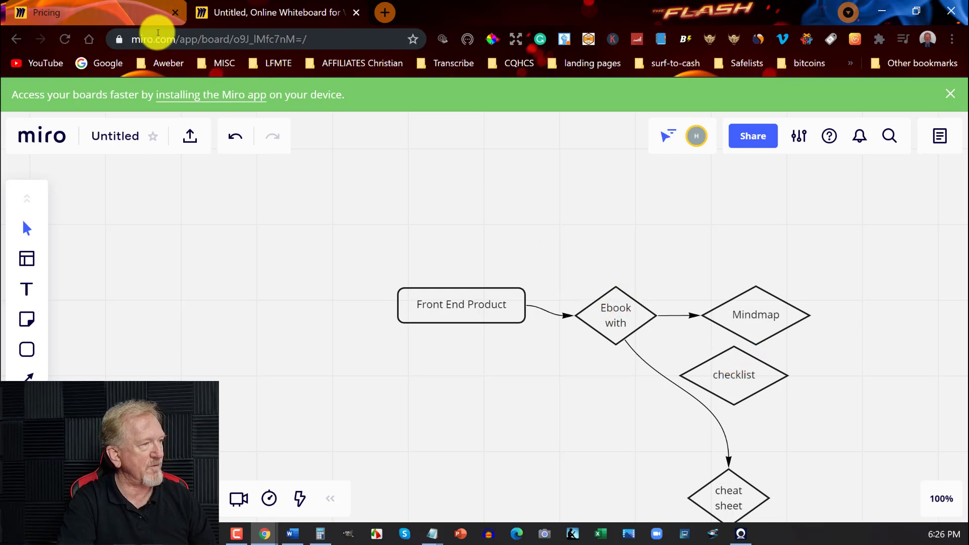
pyautogui.click(27, 228)
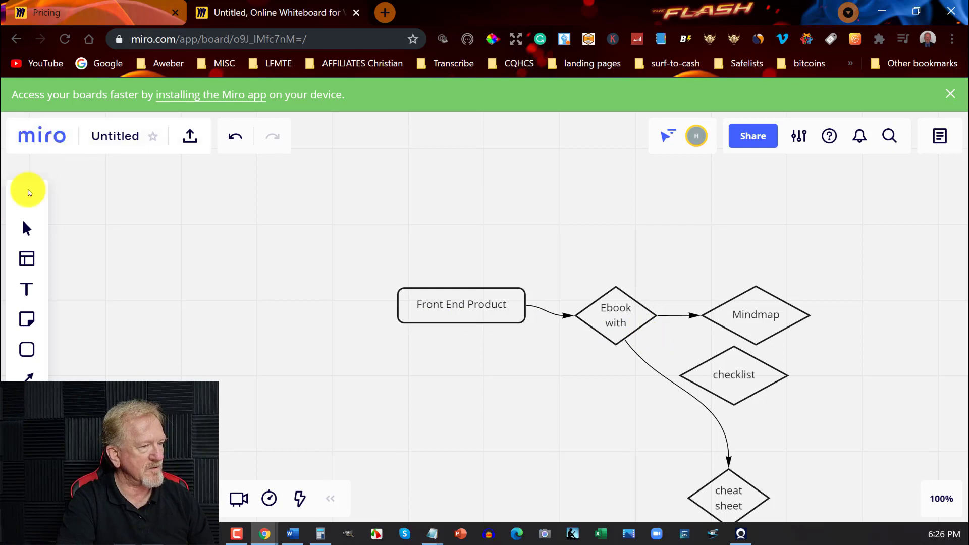
pyautogui.click(26, 230)
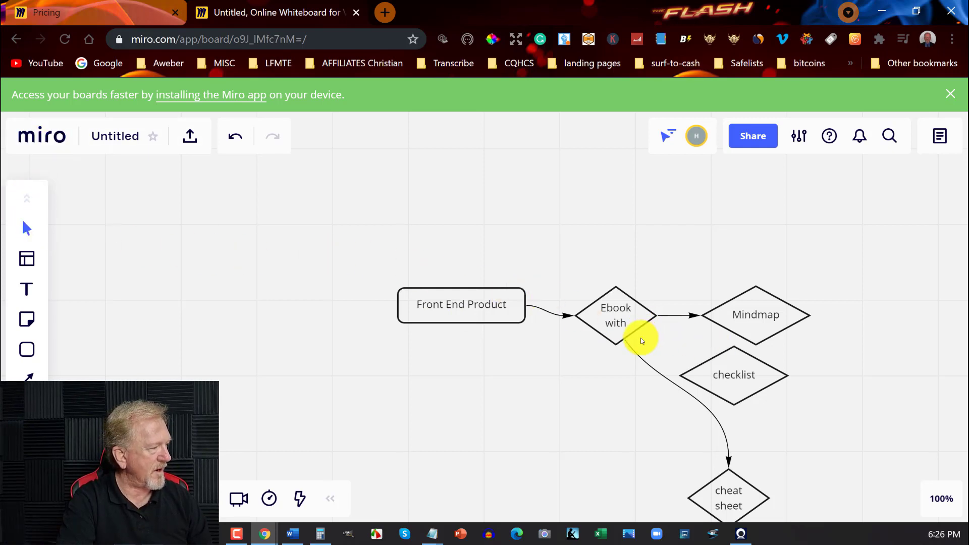
pyautogui.click(26, 377)
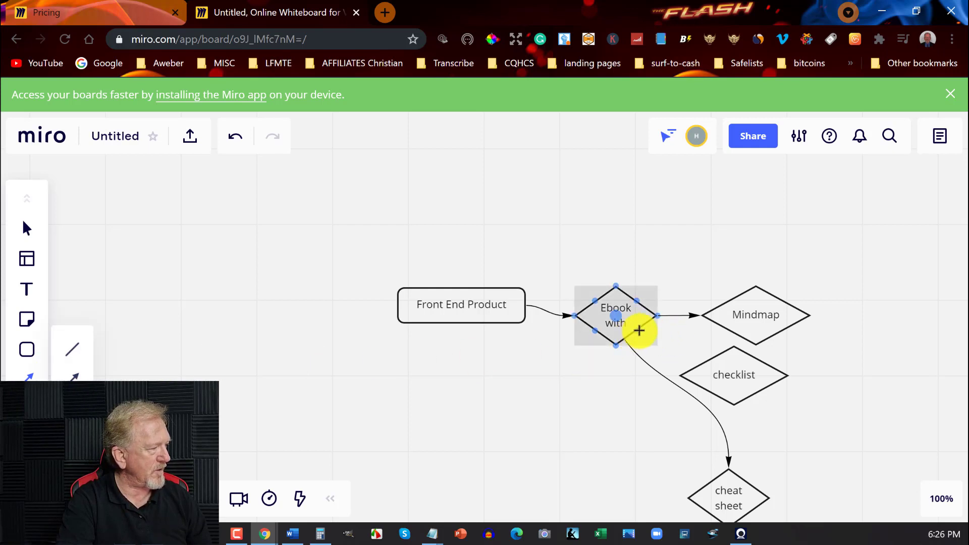
pyautogui.moveTo(638, 329); pyautogui.dragTo(702, 364)
pyautogui.click(867, 381)
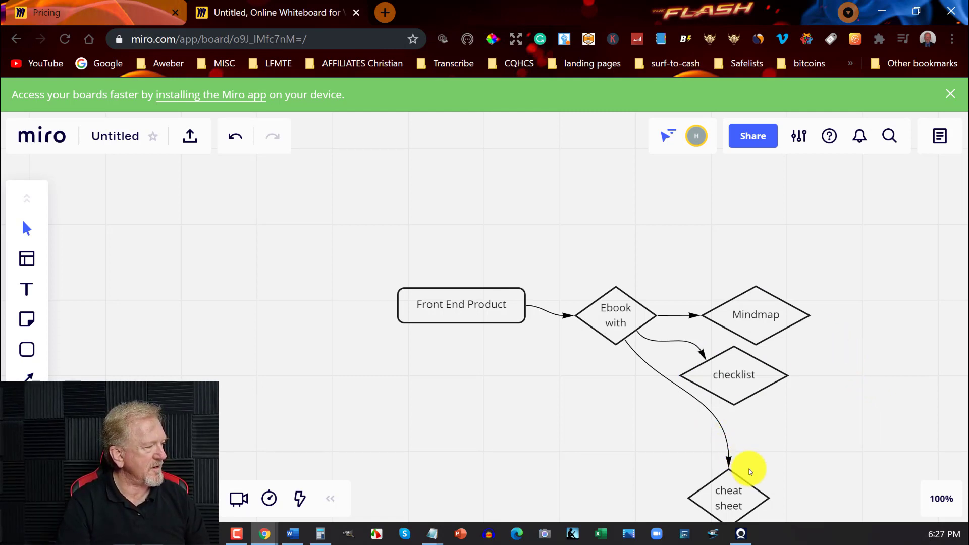
# Move the "cheat sheet" diamond up below "checklist" and shift the "Mindmap" diamond up and closer to "Ebook with".
pyautogui.moveTo(744, 491); pyautogui.dragTo(689, 417)
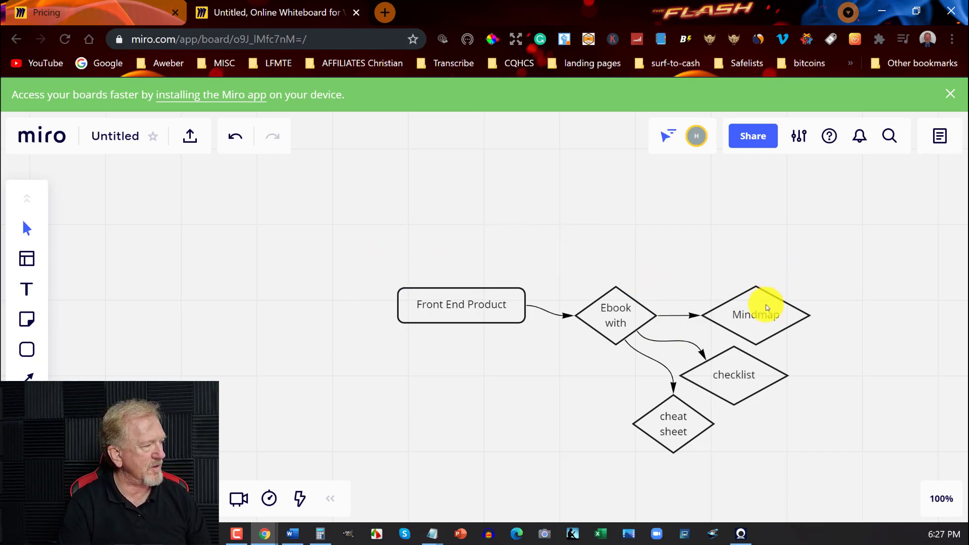
pyautogui.moveTo(761, 301); pyautogui.dragTo(737, 282)
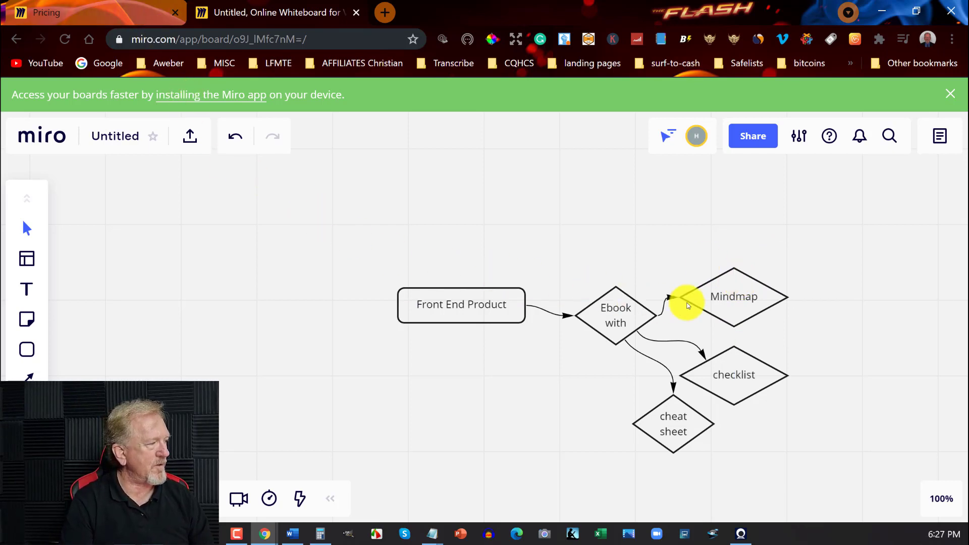
pyautogui.click(769, 298)
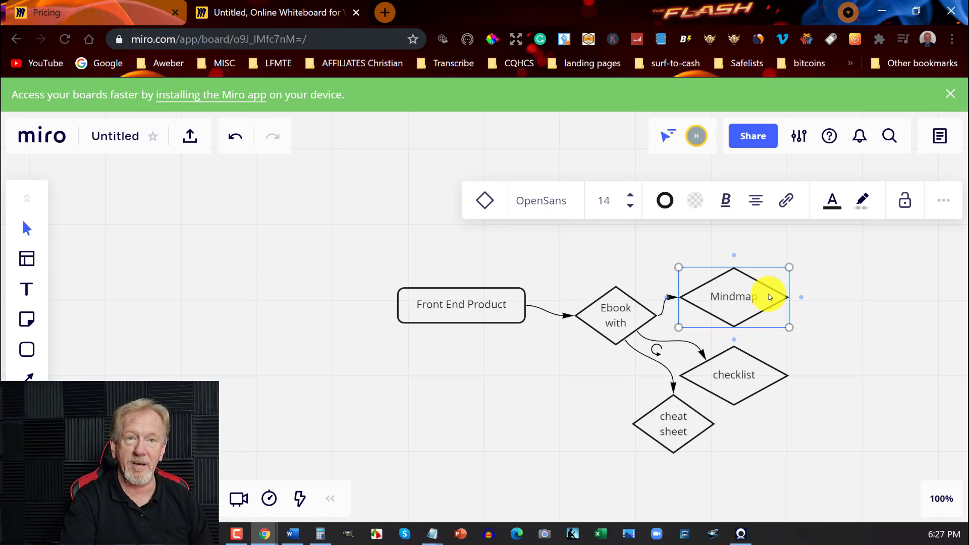
pyautogui.click(747, 288)
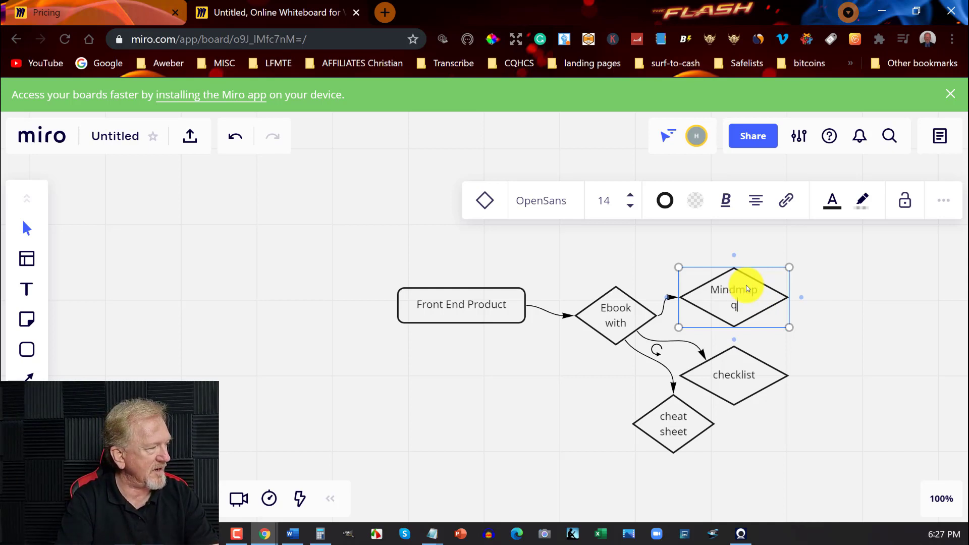
pyautogui.press('Return')
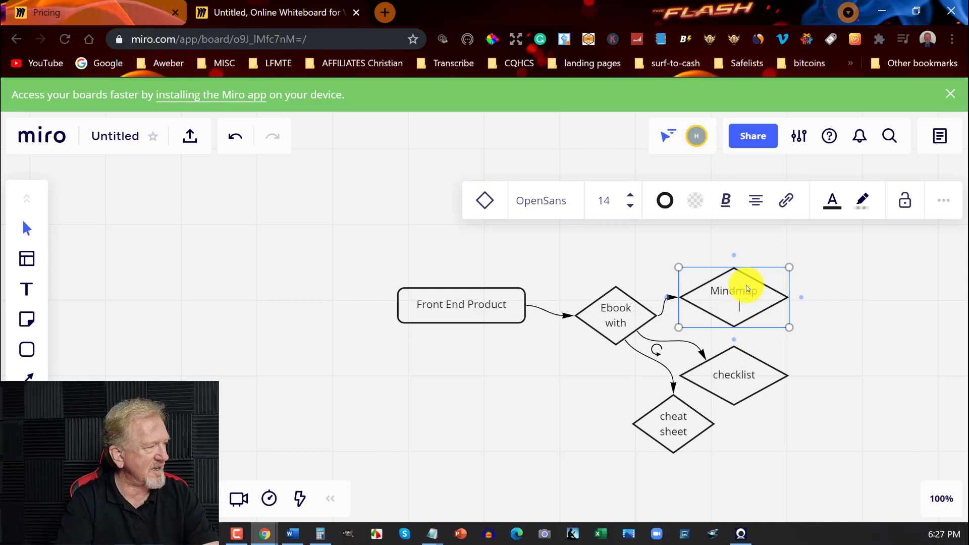
pyautogui.press('BackSpace')
pyautogui.press('BackSpace')
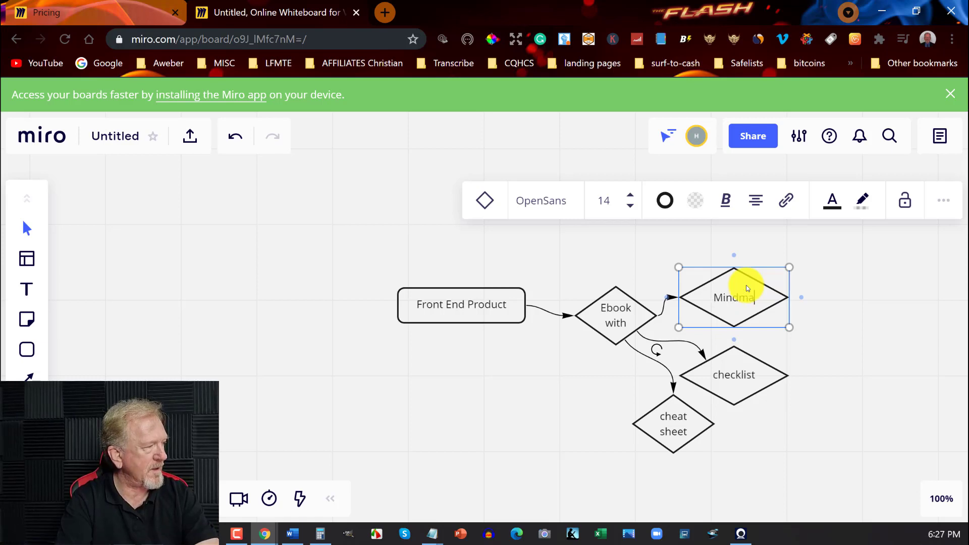
pyautogui.write('p')
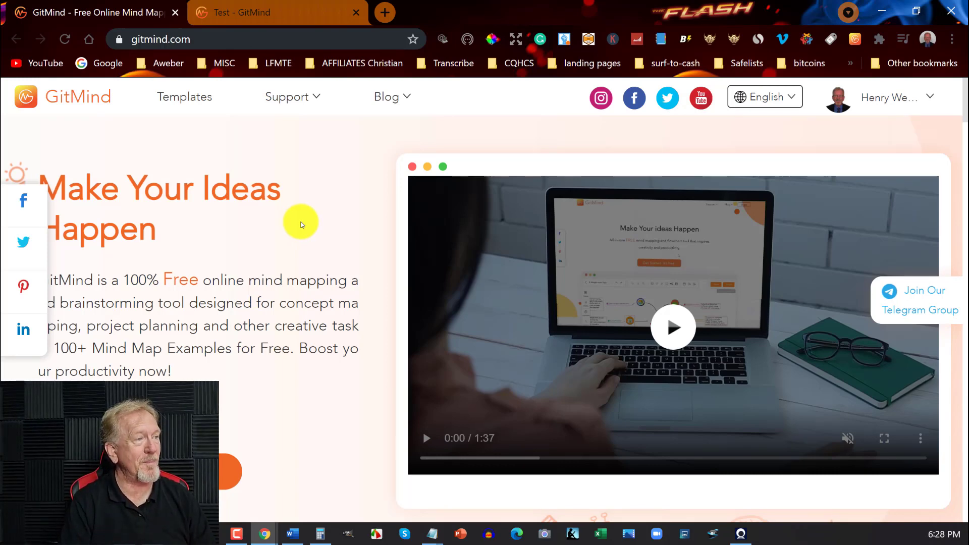
# Look through the GitMind home page, viewing the Org chart examples and the GitMind Features section.
pyautogui.scroll(-2, 301, 224)
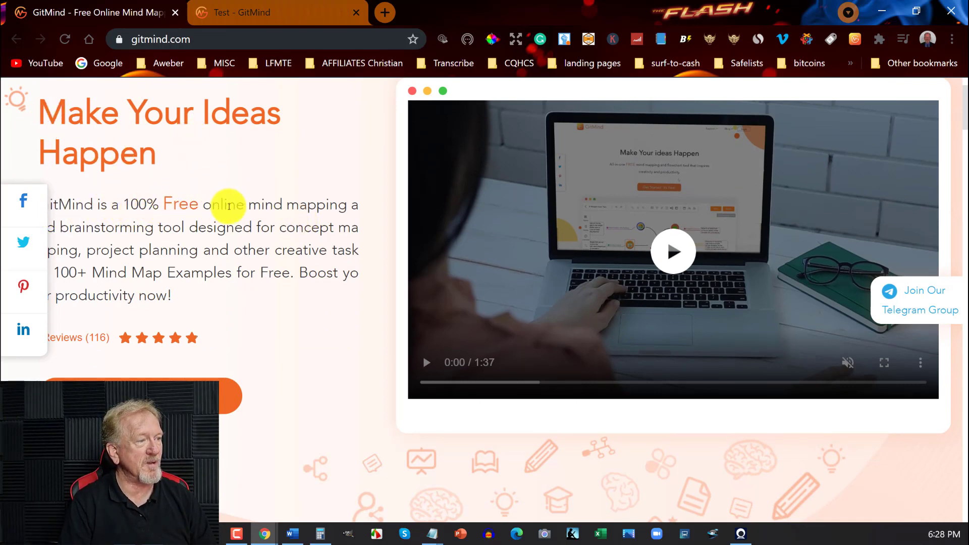
pyautogui.scroll(-2, 250, 194)
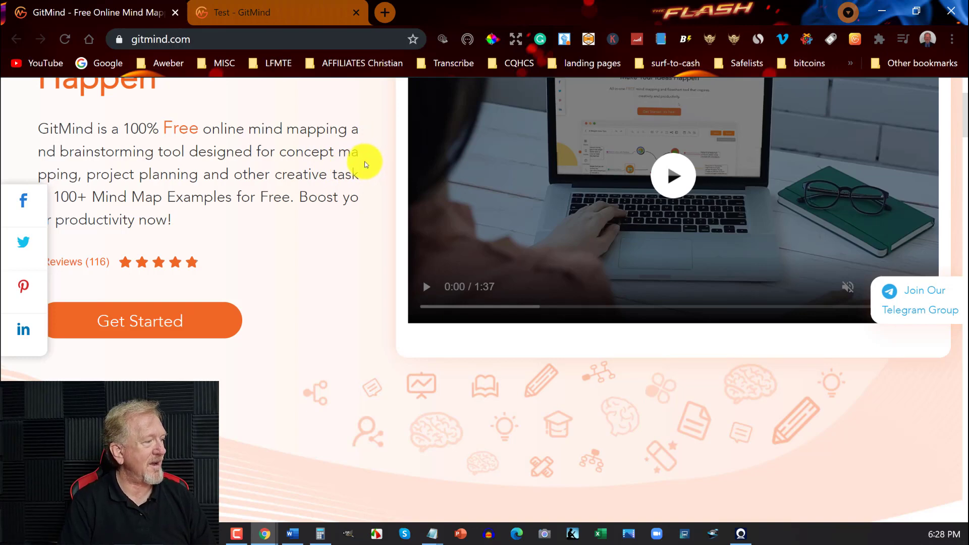
pyautogui.scroll(-10, 365, 162)
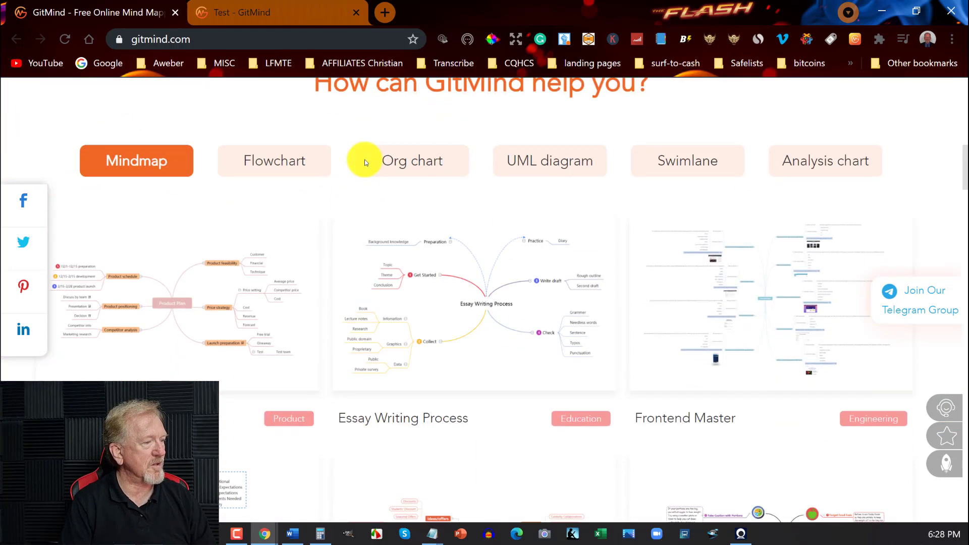
pyautogui.click(365, 162)
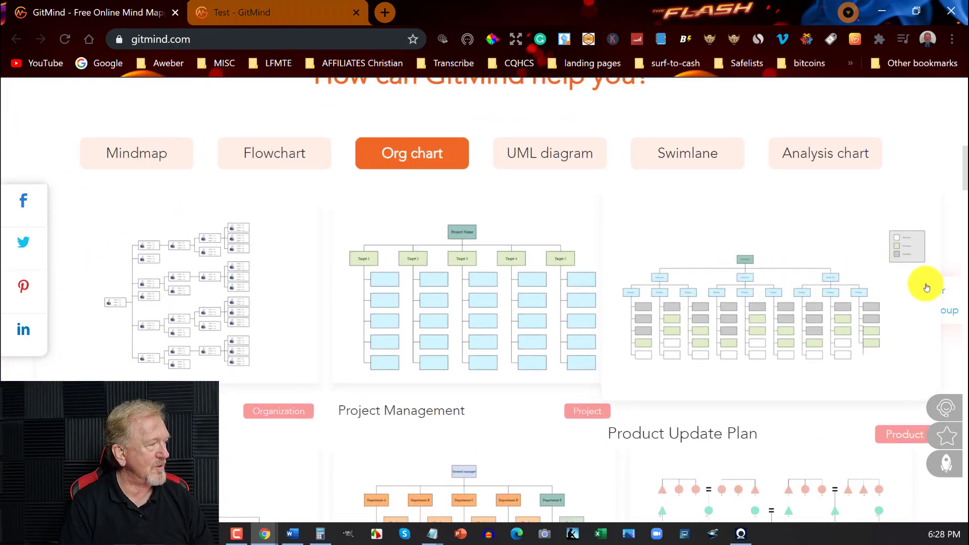
pyautogui.scroll(-9, 926, 287)
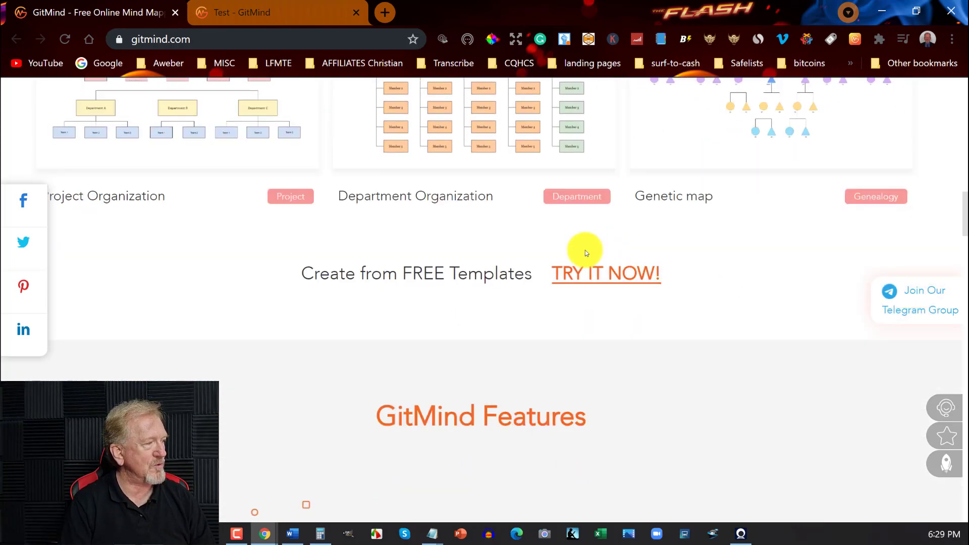
pyautogui.scroll(-6, 585, 252)
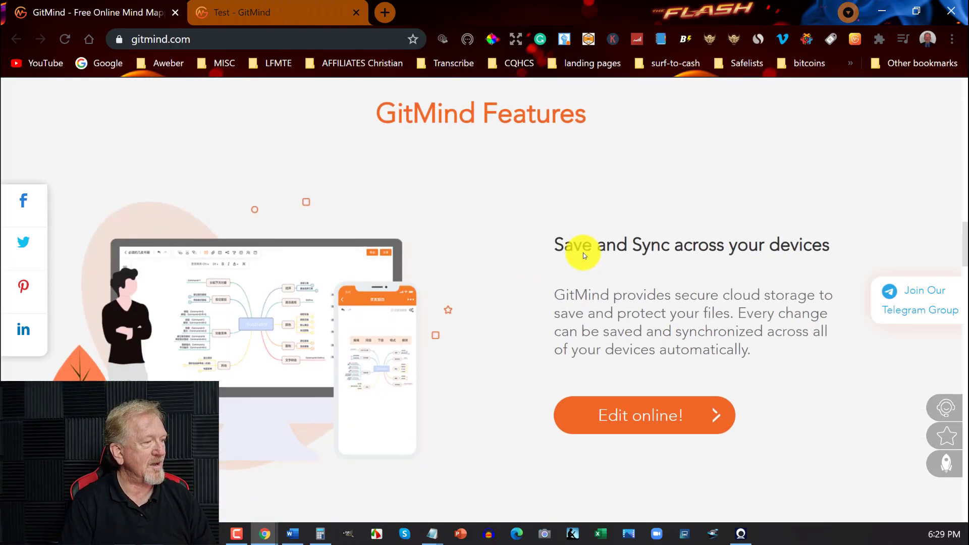
pyautogui.scroll(-1, 570, 255)
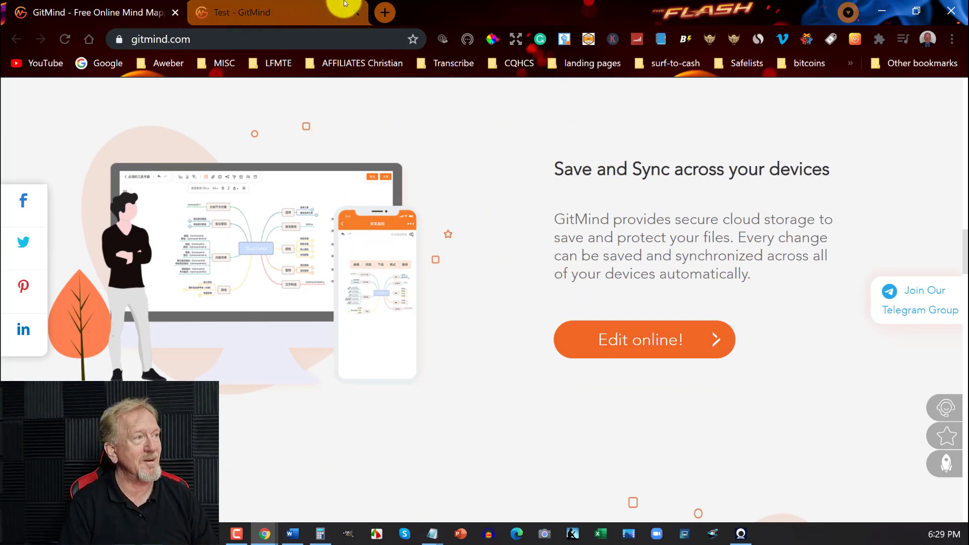
# Switch to the open "Test" mind map in GitMind and delete all three topic branches from its central node.
pyautogui.click(290, 3)
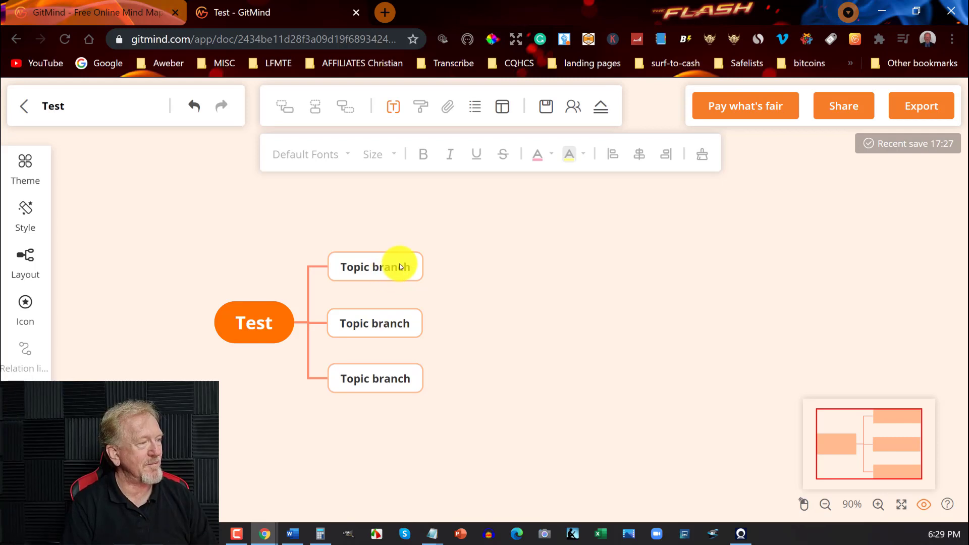
pyautogui.click(234, 325)
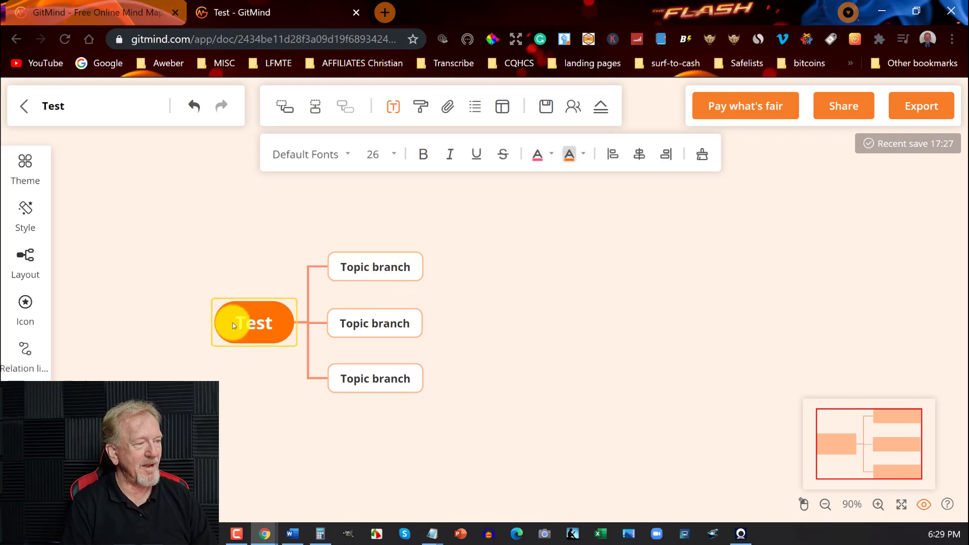
pyautogui.click(389, 266)
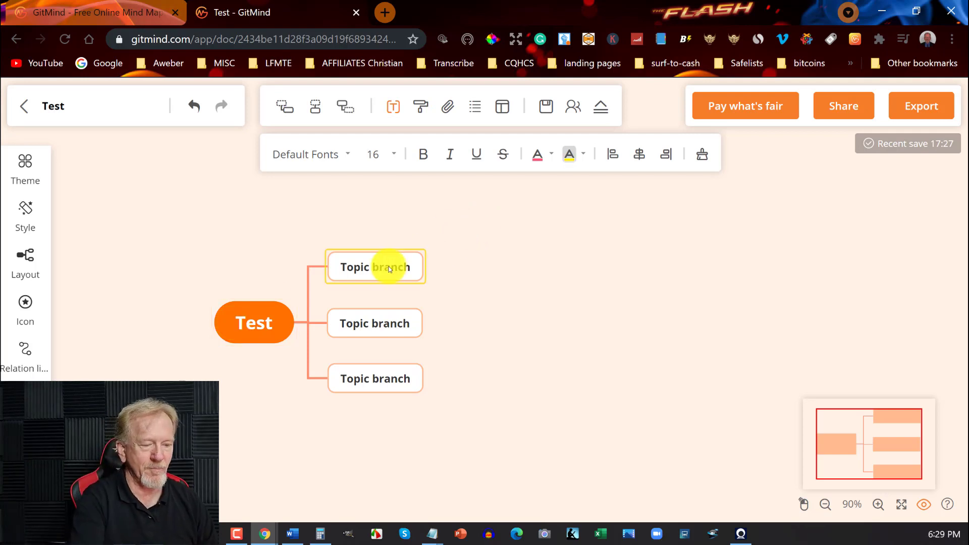
pyautogui.press('Delete')
pyautogui.press('Delete')
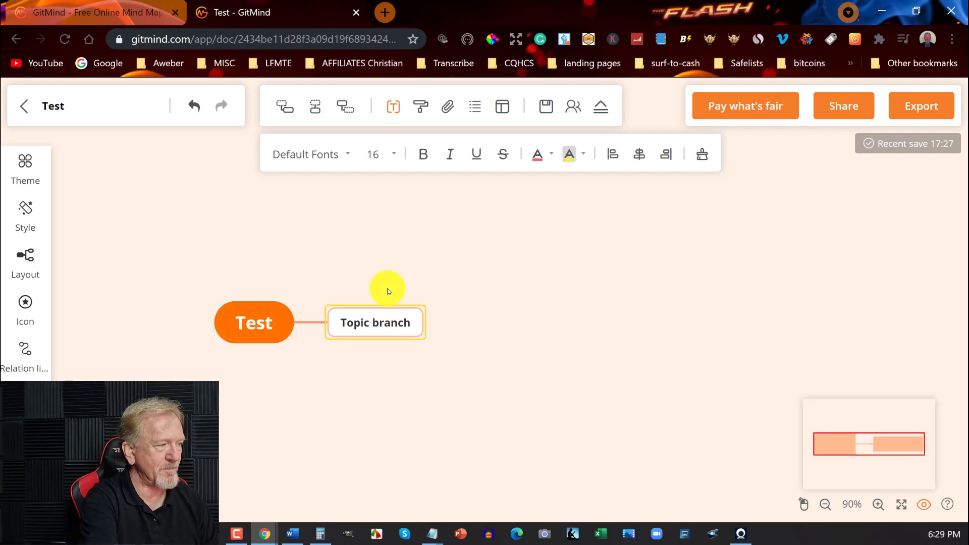
pyautogui.press('Delete')
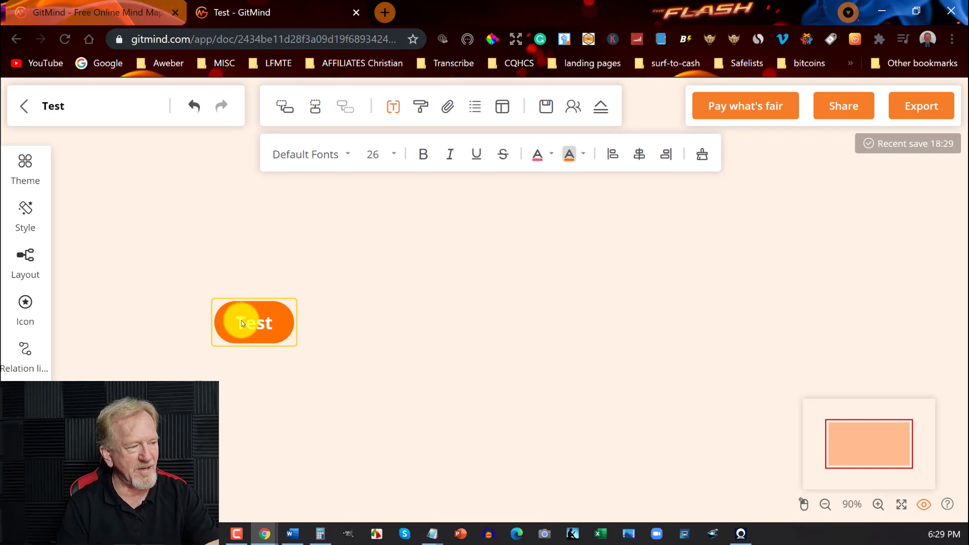
# Add a topic branch to the central "Test" node and give it one child branch, keeping the default names.
pyautogui.press('Tab')
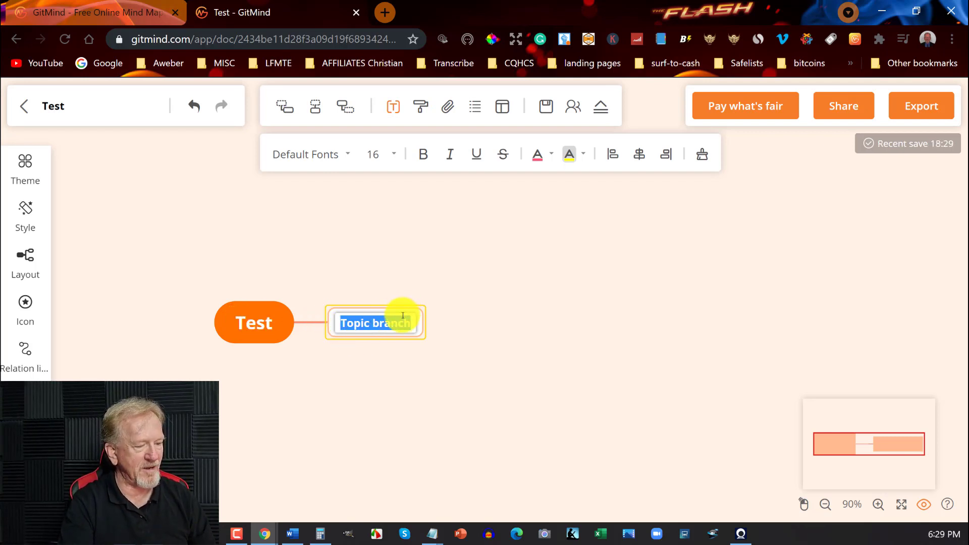
pyautogui.press('Return')
pyautogui.press('Tab')
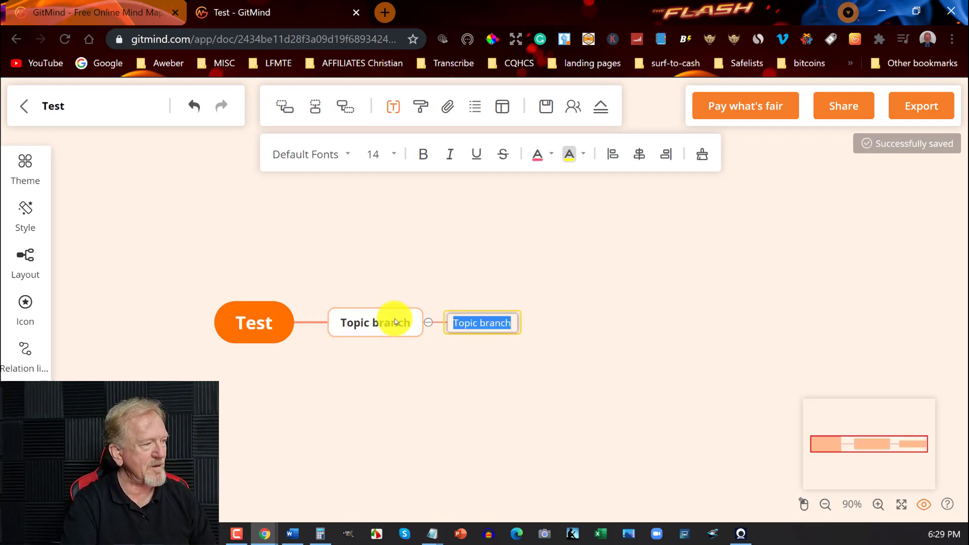
# Add four more topic branches with default names below the first one, at the same level under "Test".
pyautogui.click(331, 319)
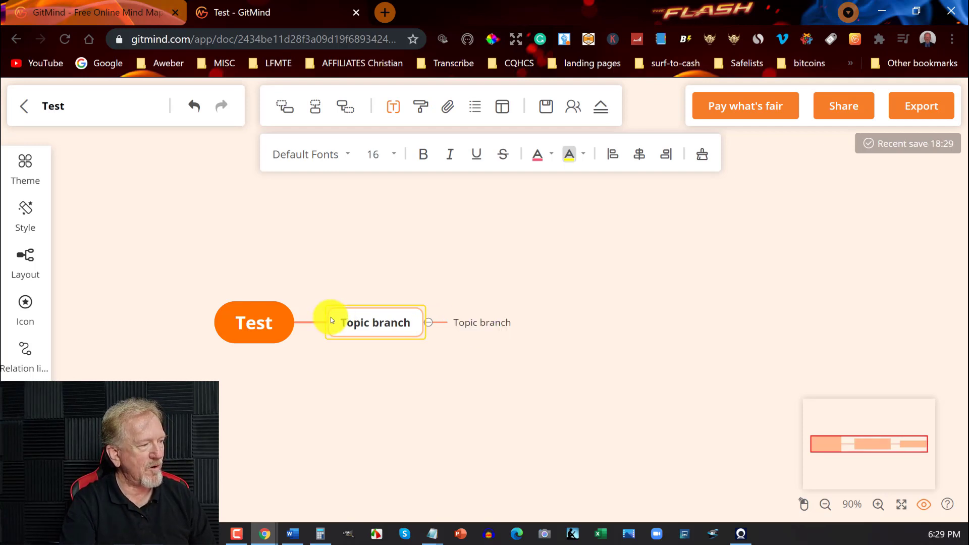
pyautogui.press('Return')
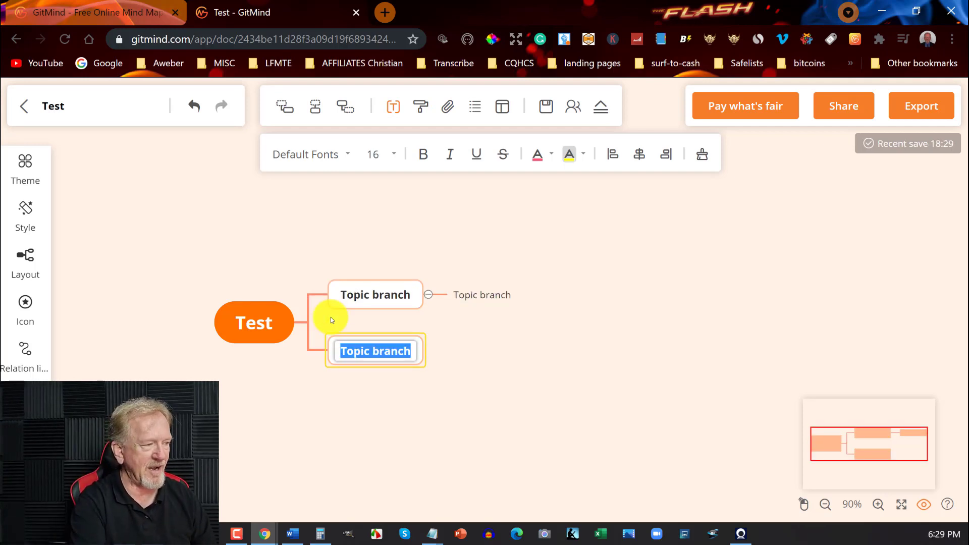
pyautogui.press('Return')
pyautogui.press('Return')
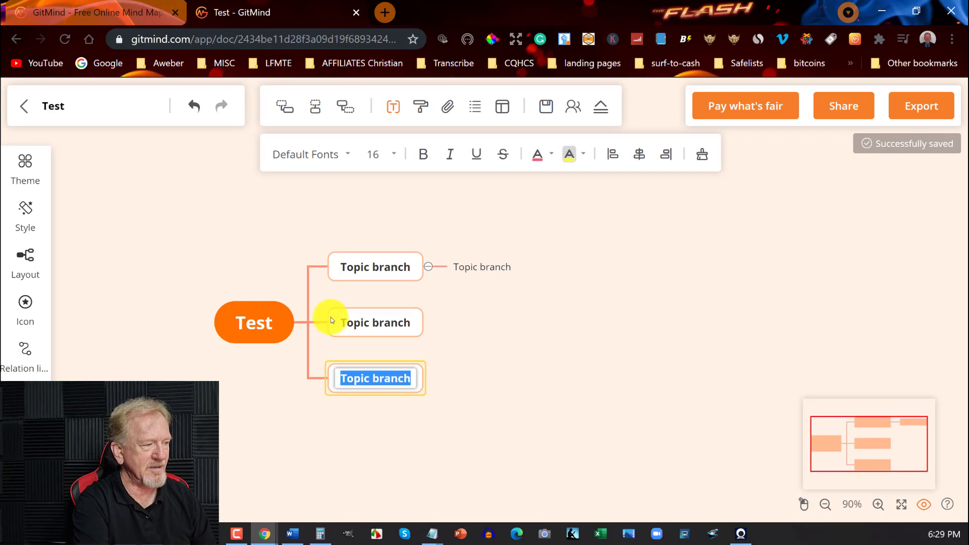
pyautogui.press('Return')
pyautogui.press('Return')
pyautogui.press('Return')
pyautogui.press('Return')
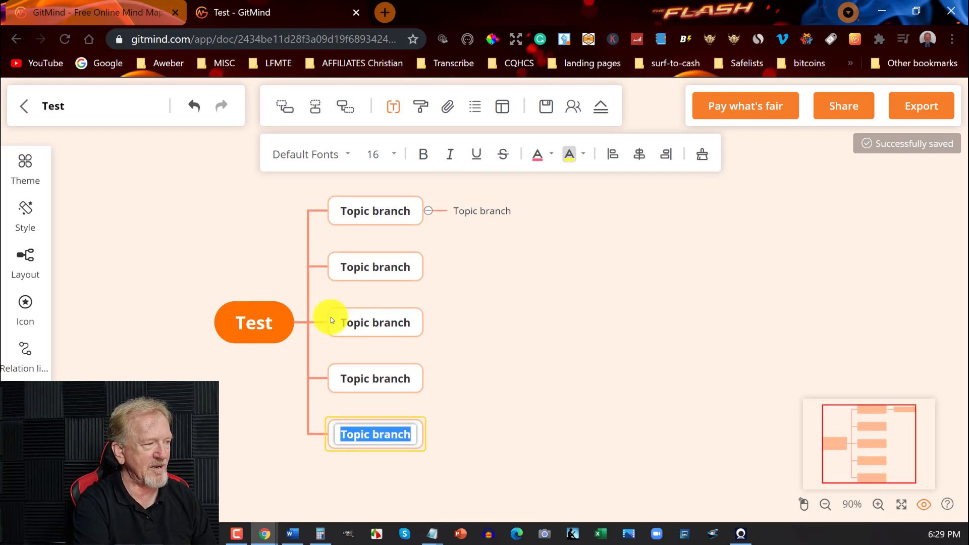
# Add two child branches with default names under the sub-branch of the first topic branch.
pyautogui.click(483, 211)
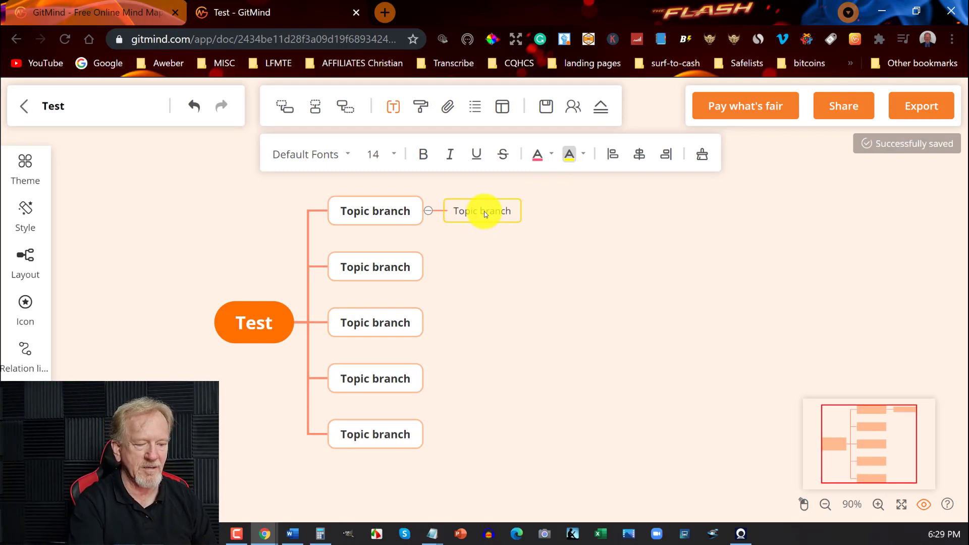
pyautogui.press('Tab')
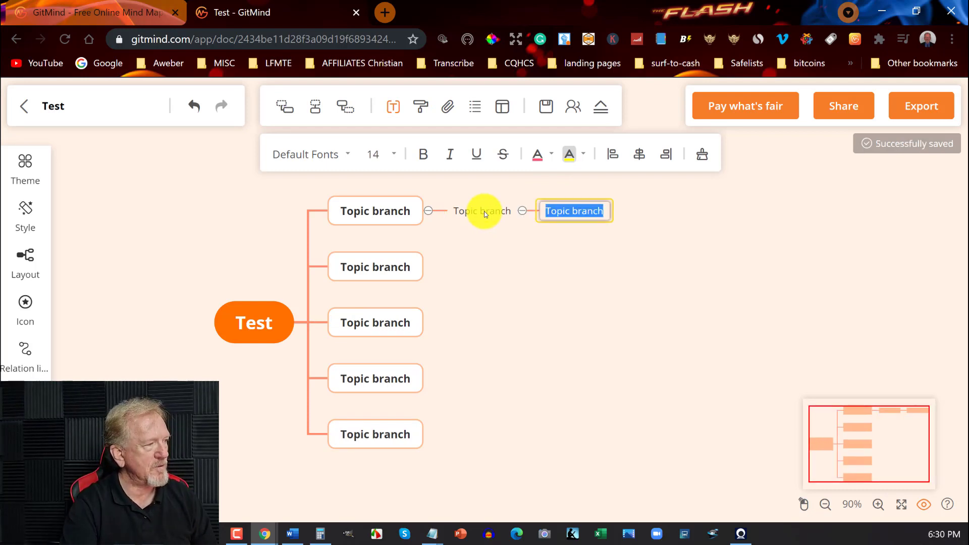
pyautogui.press('Return')
pyautogui.press('Return')
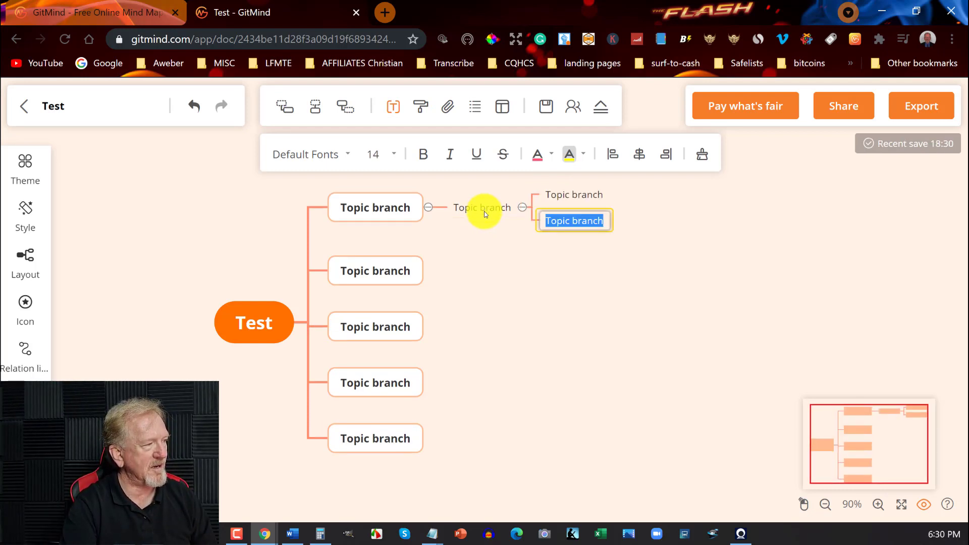
# Delete the first topic branch's sub-branch together with its two child branches.
pyautogui.click(474, 208)
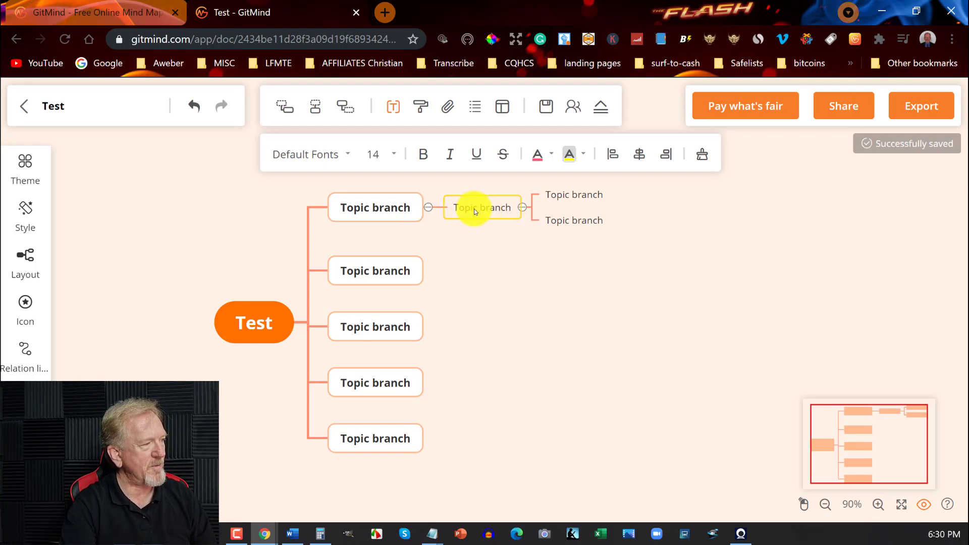
pyautogui.press('Delete')
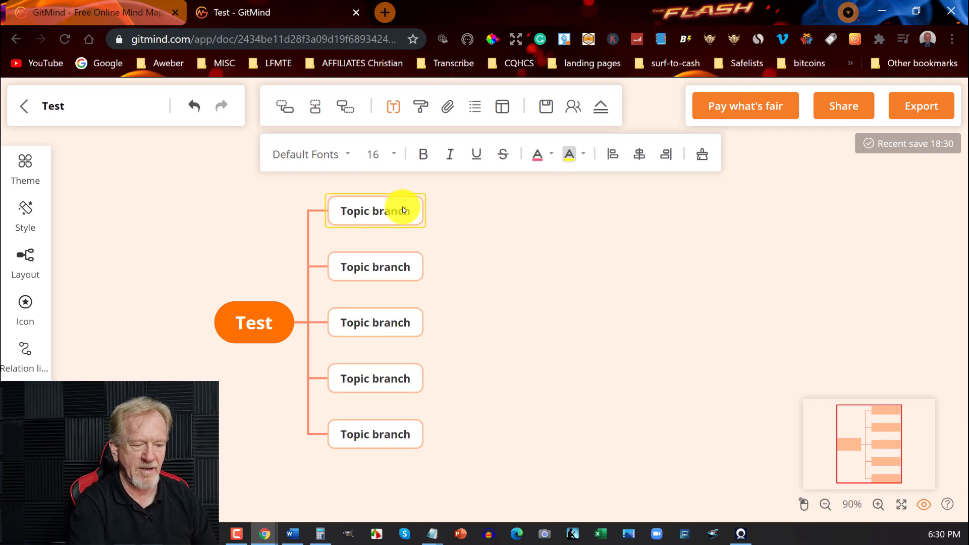
# Add a default-named topic branch directly below the first one and give it five child branches, keeping their default names.
pyautogui.press('Return')
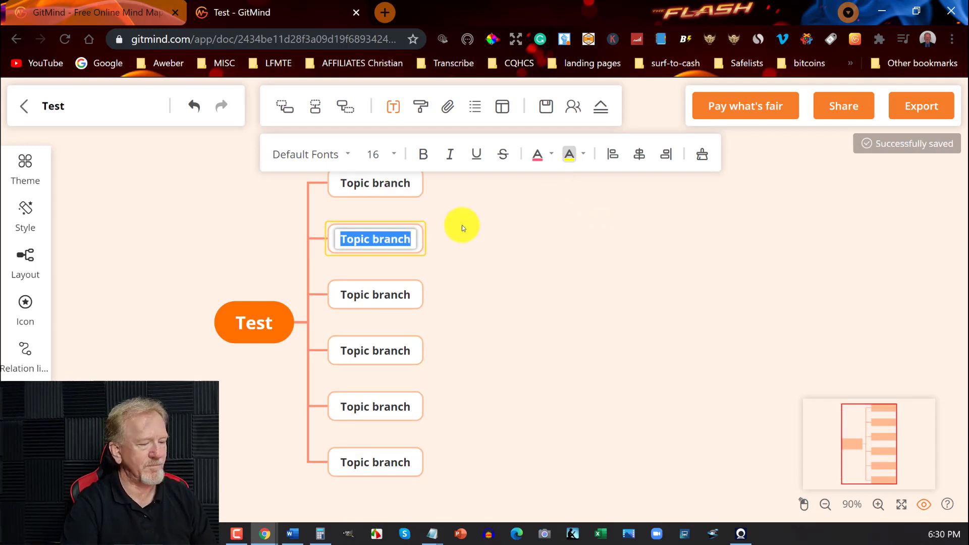
pyautogui.press('Tab')
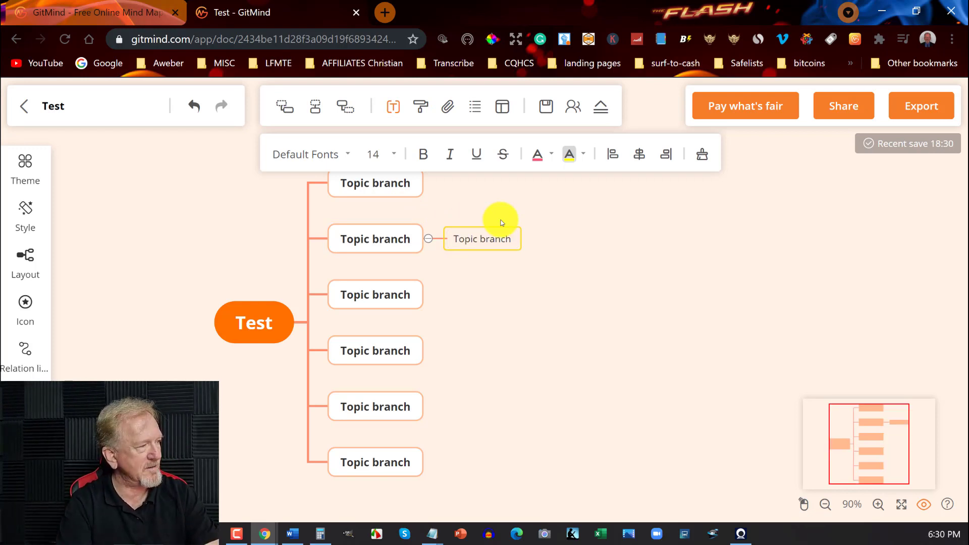
pyautogui.press('Return')
pyautogui.press('Return')
pyautogui.press('Return')
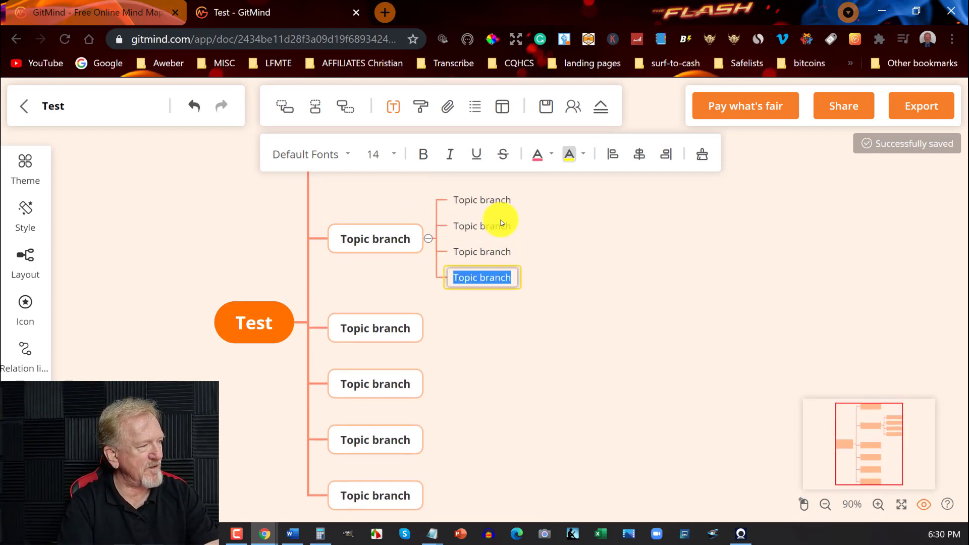
pyautogui.press('Return')
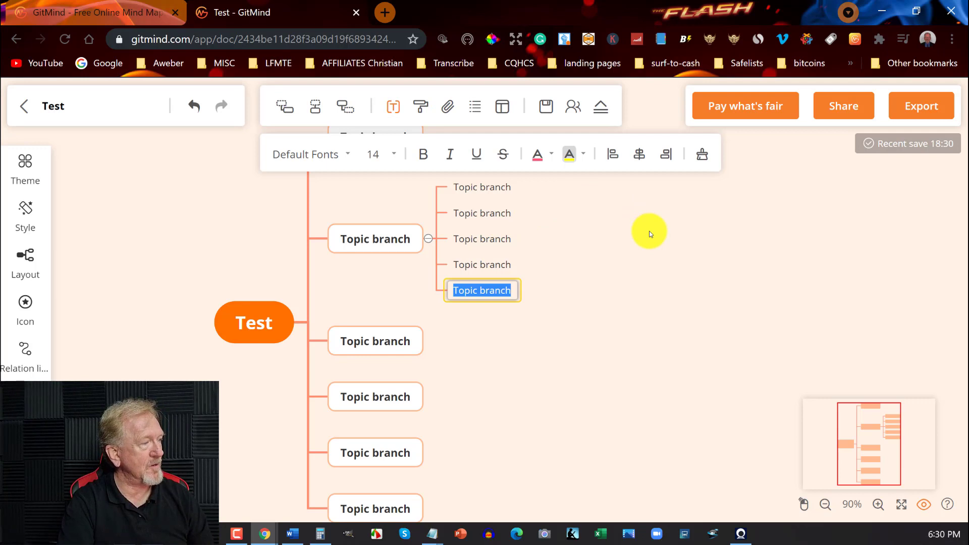
pyautogui.press('Return')
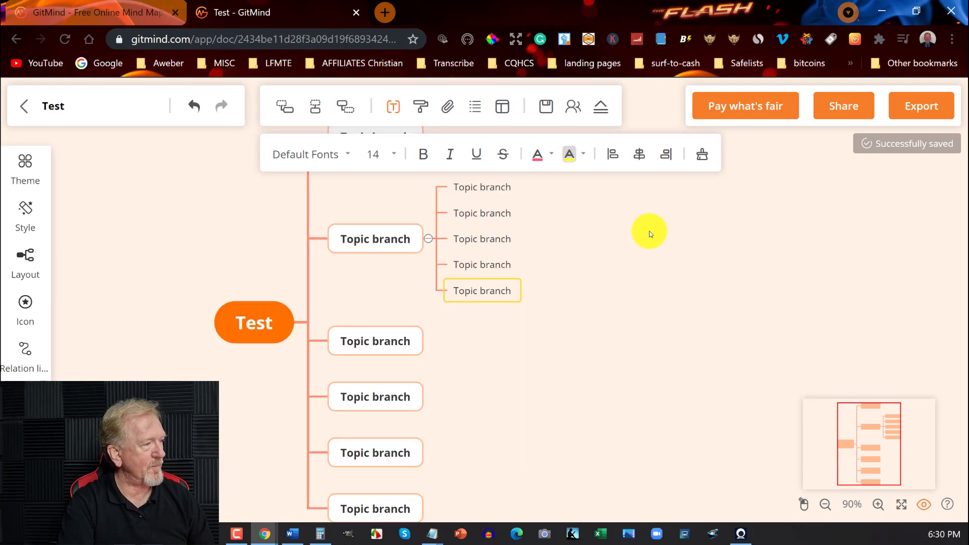
# Collapse and re-expand the five child branches of the second topic branch.
pyautogui.click(428, 241)
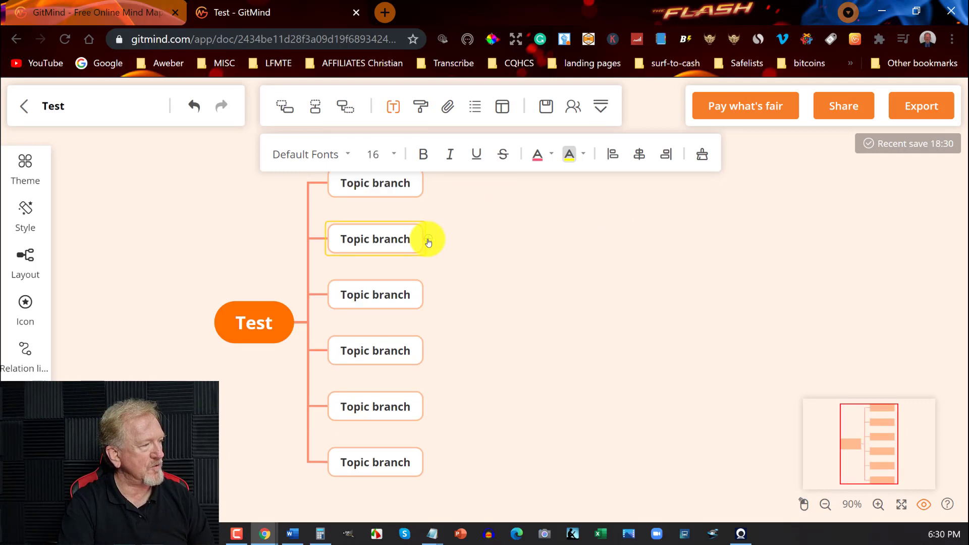
pyautogui.click(428, 241)
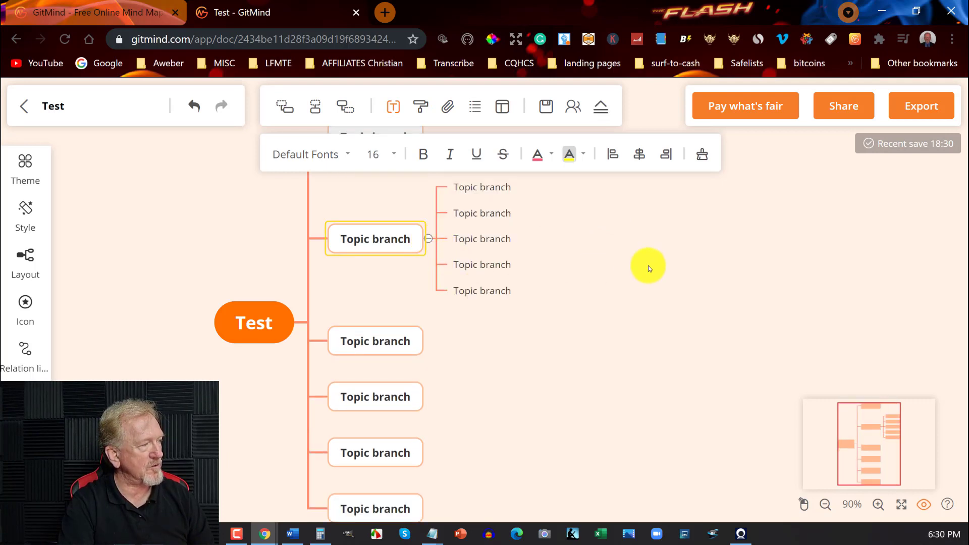
pyautogui.scroll(3, 648, 266)
pyautogui.scroll(-3, 610, 259)
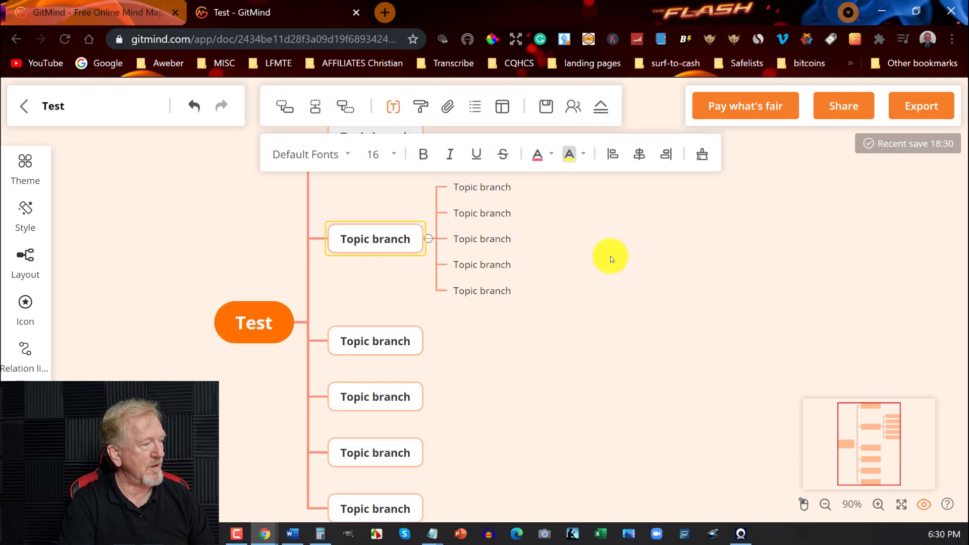
# Change the map layout to the two-sided mind map with curved connectors.
pyautogui.click(26, 255)
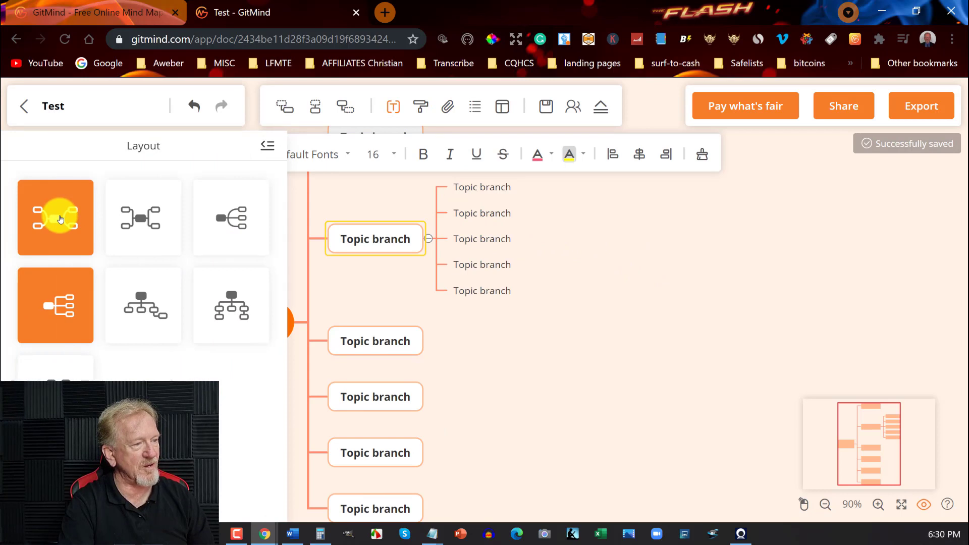
pyautogui.click(60, 218)
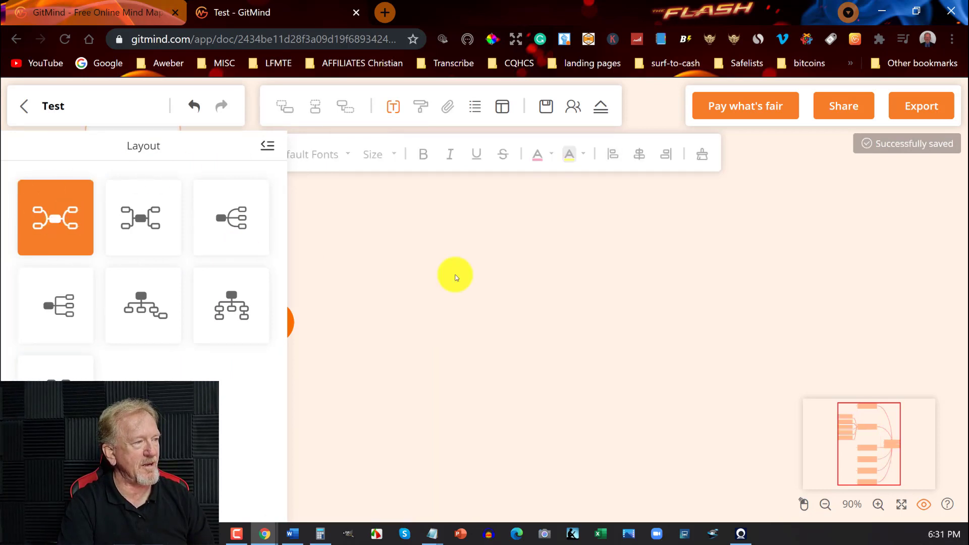
pyautogui.click(267, 146)
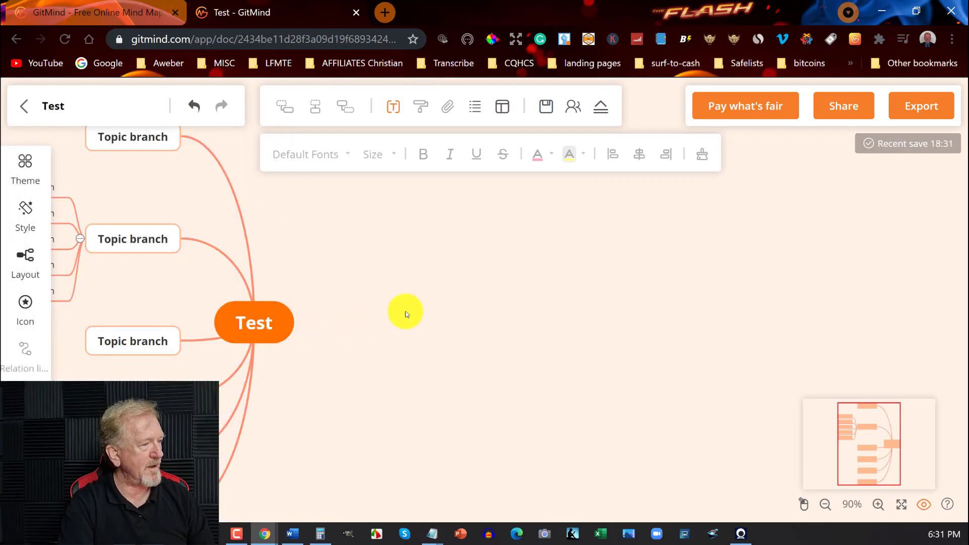
pyautogui.moveTo(404, 311); pyautogui.dragTo(565, 335)
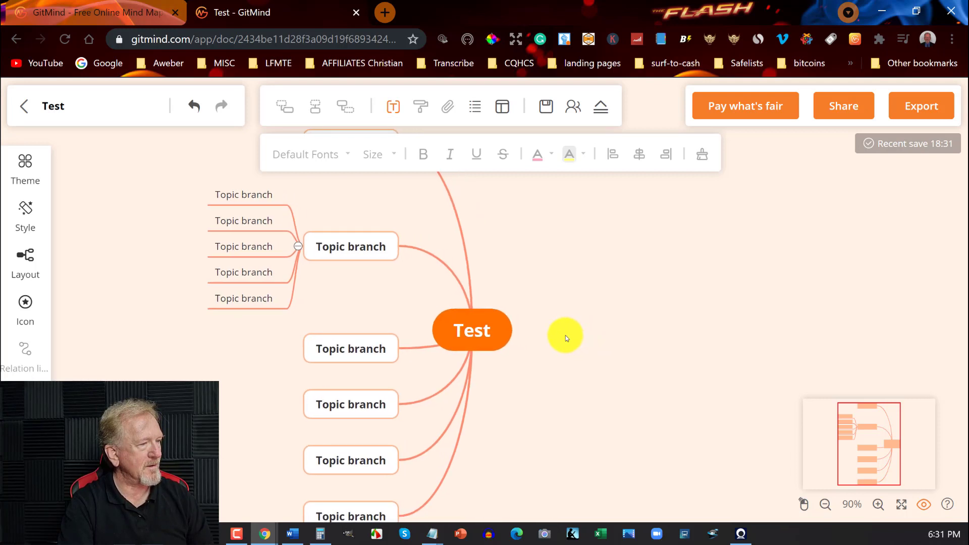
# Change the map layout to the two-sided mind map with right-angled connectors.
pyautogui.click(28, 256)
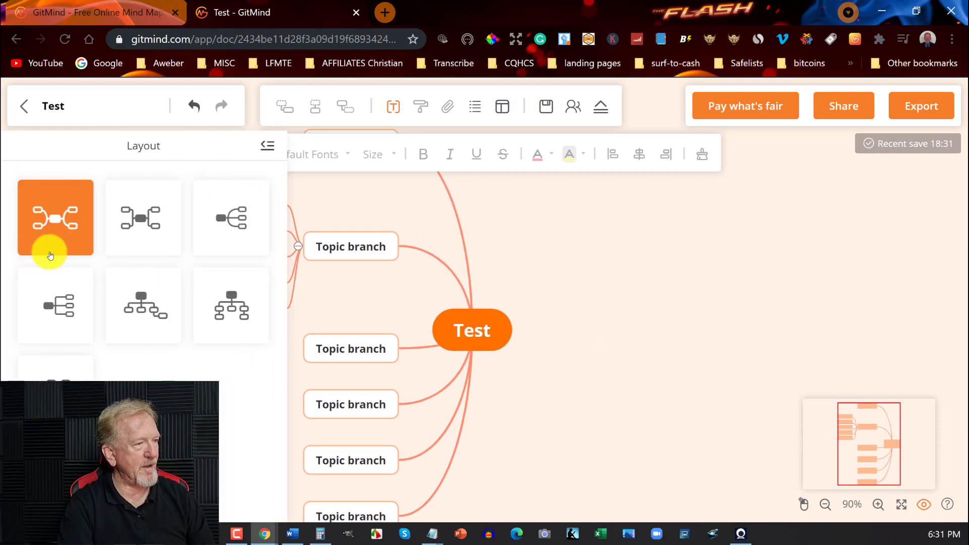
pyautogui.click(146, 221)
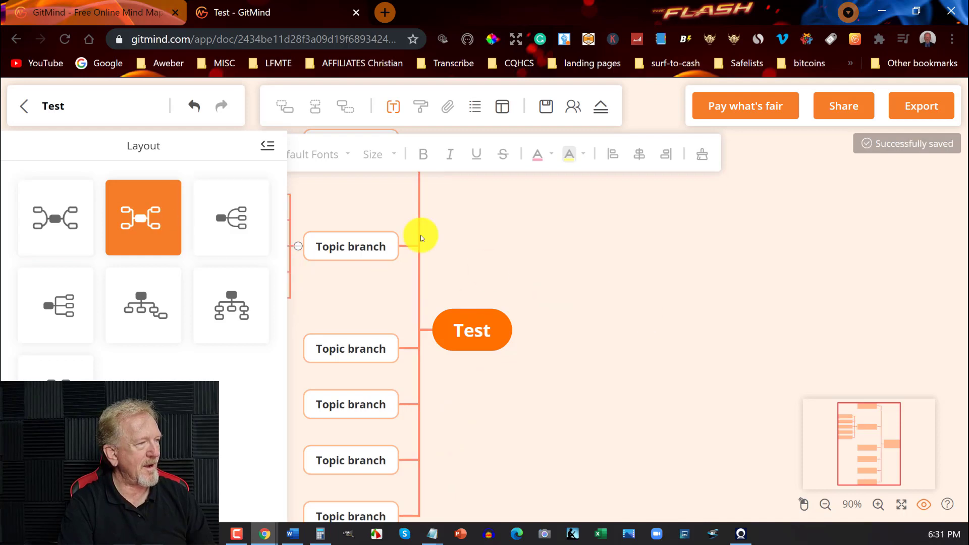
pyautogui.click(268, 142)
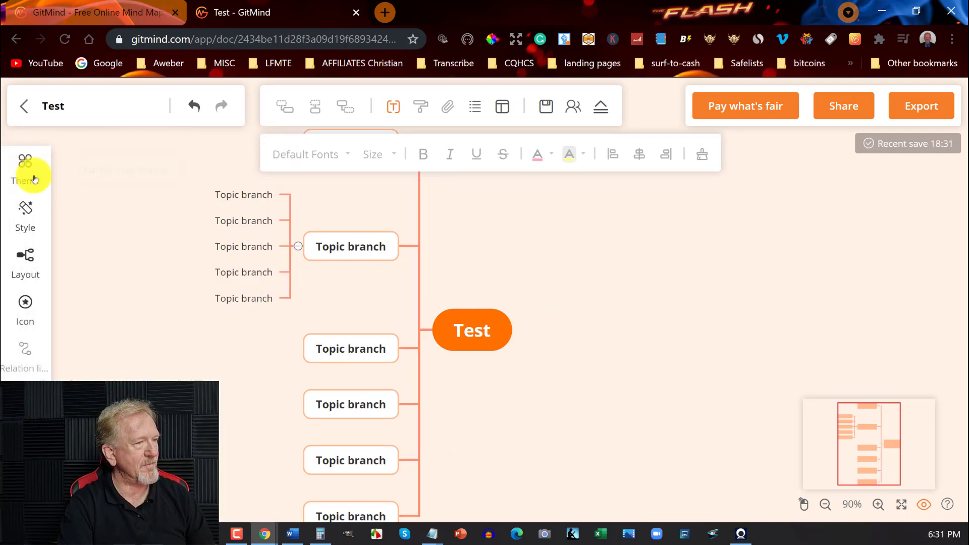
# Change the map layout to the top-down organization chart with sub-branches spread horizontally, and fit the whole chart in view.
pyautogui.click(36, 259)
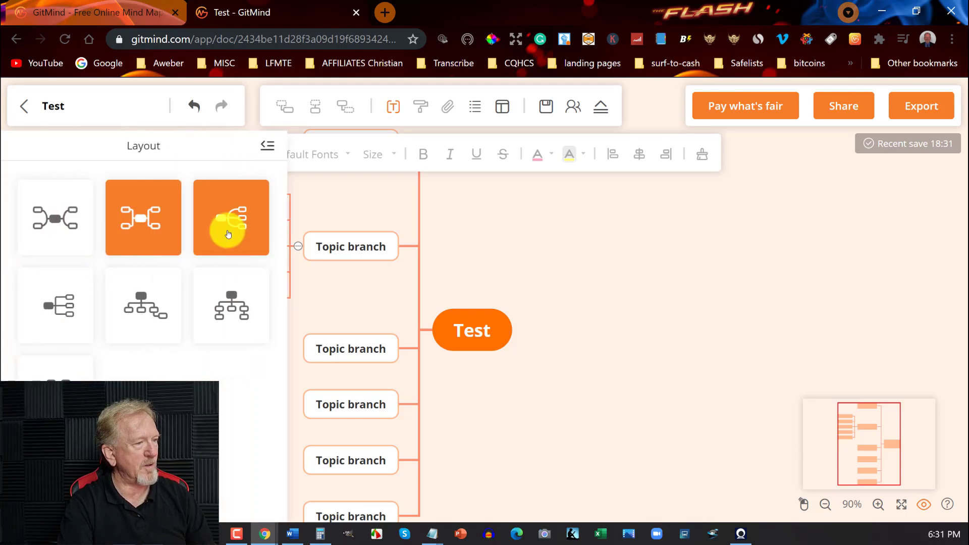
pyautogui.click(219, 313)
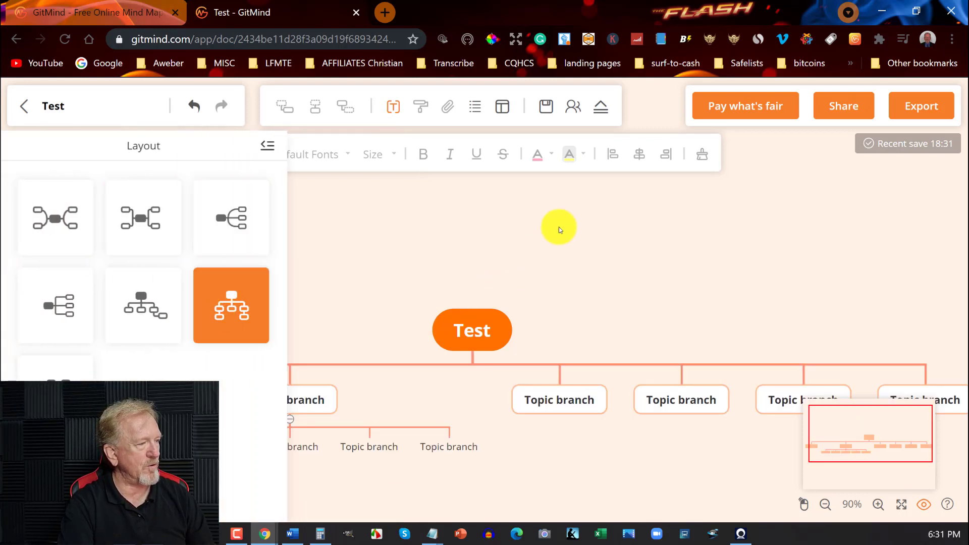
pyautogui.click(267, 145)
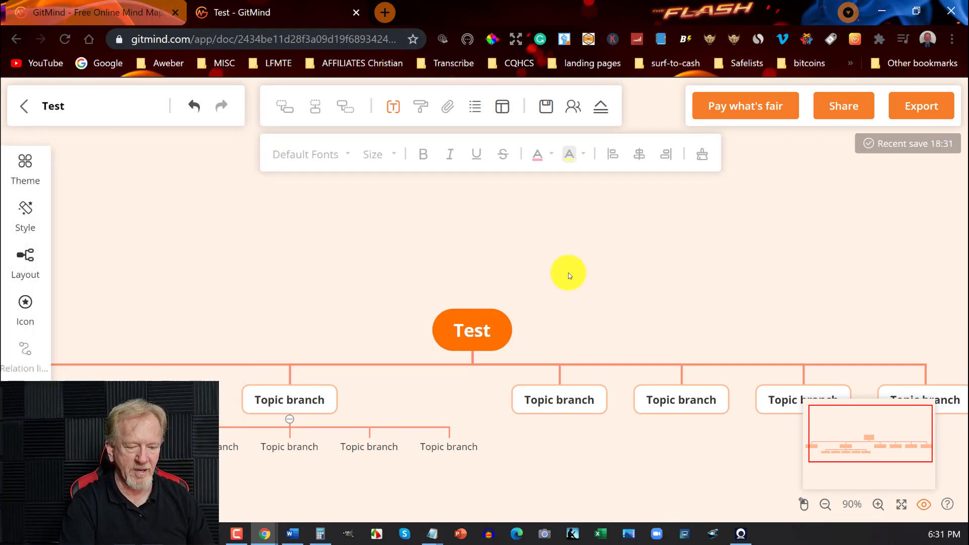
pyautogui.scroll(-2, 568, 272)
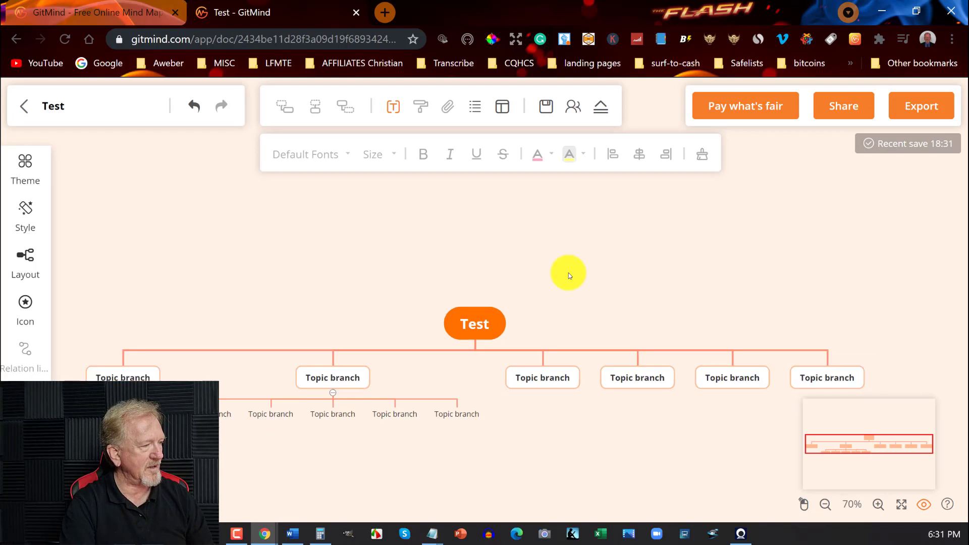
pyautogui.scroll(-1, 568, 272)
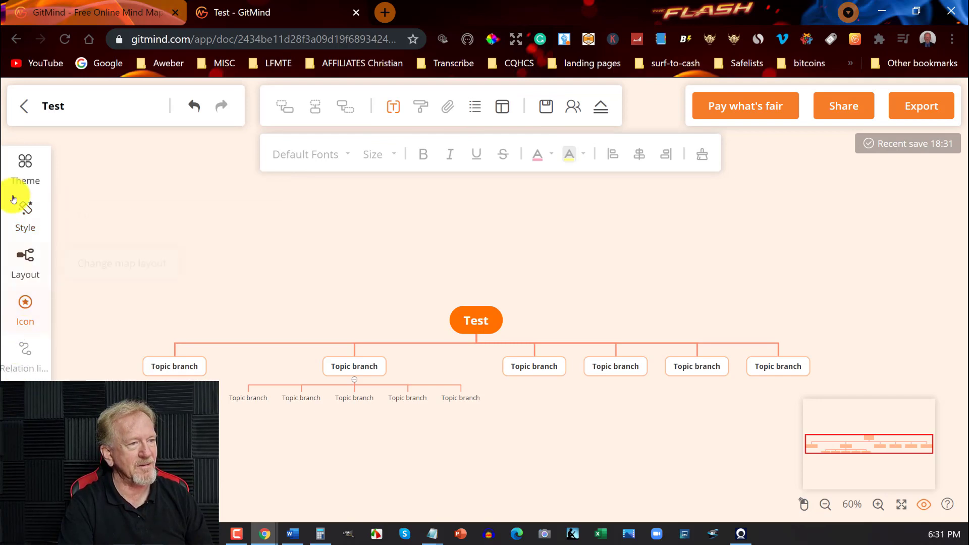
# Change the central "Test" node's shape to a rounded rectangle and review the page and relation line style options.
pyautogui.click(30, 209)
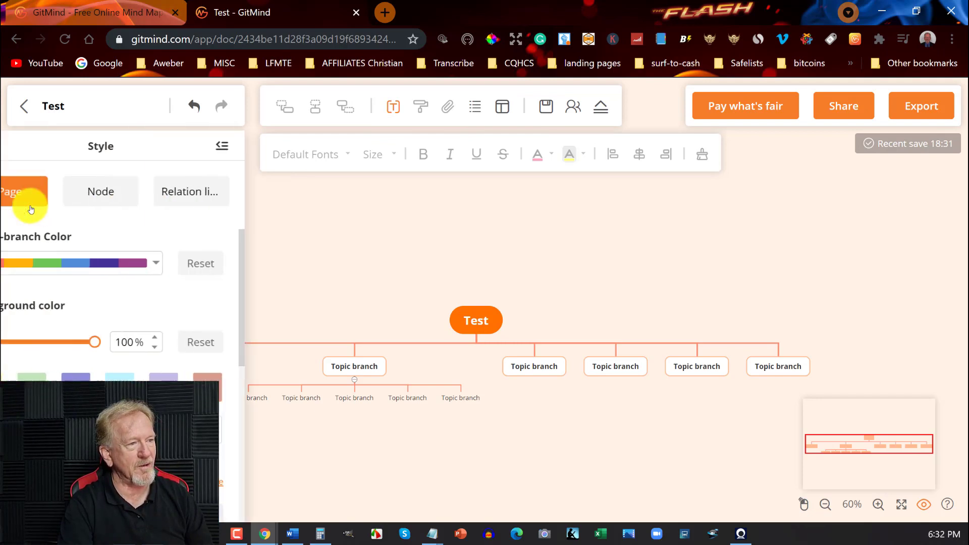
pyautogui.scroll(-3, 101, 234)
pyautogui.scroll(-4, 101, 234)
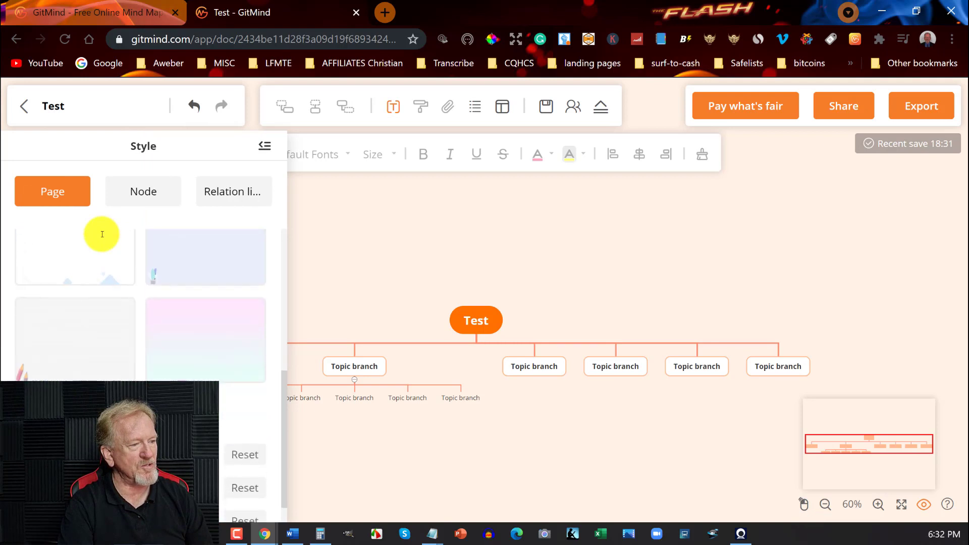
pyautogui.click(140, 194)
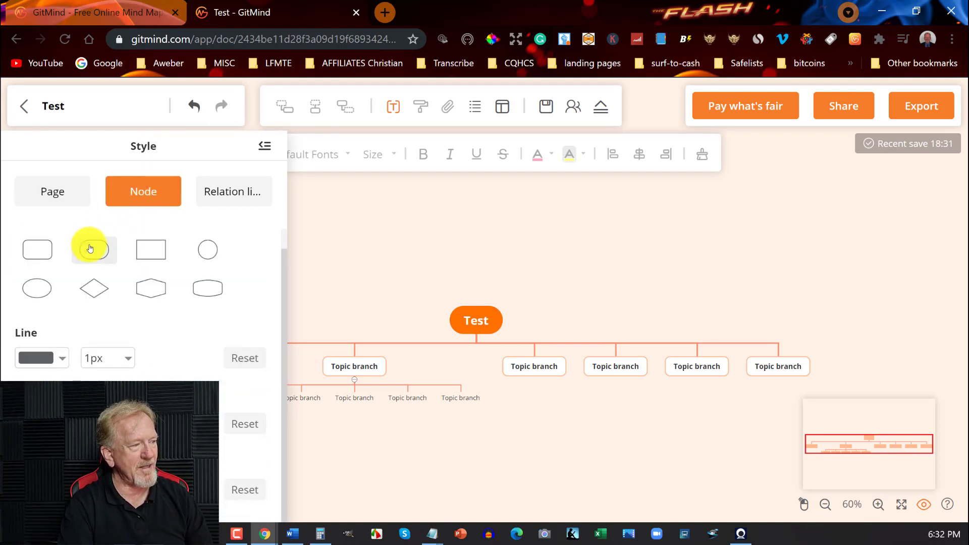
pyautogui.click(37, 248)
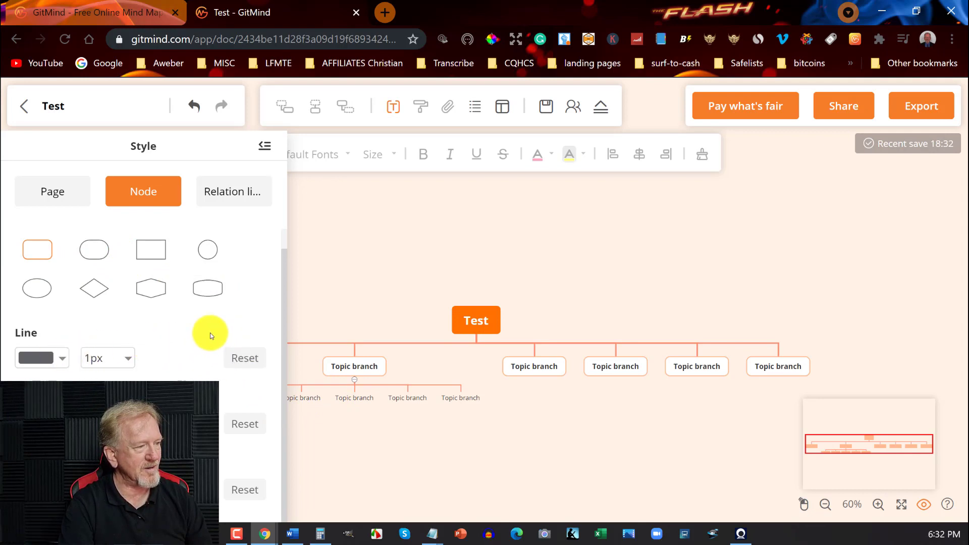
pyautogui.click(236, 187)
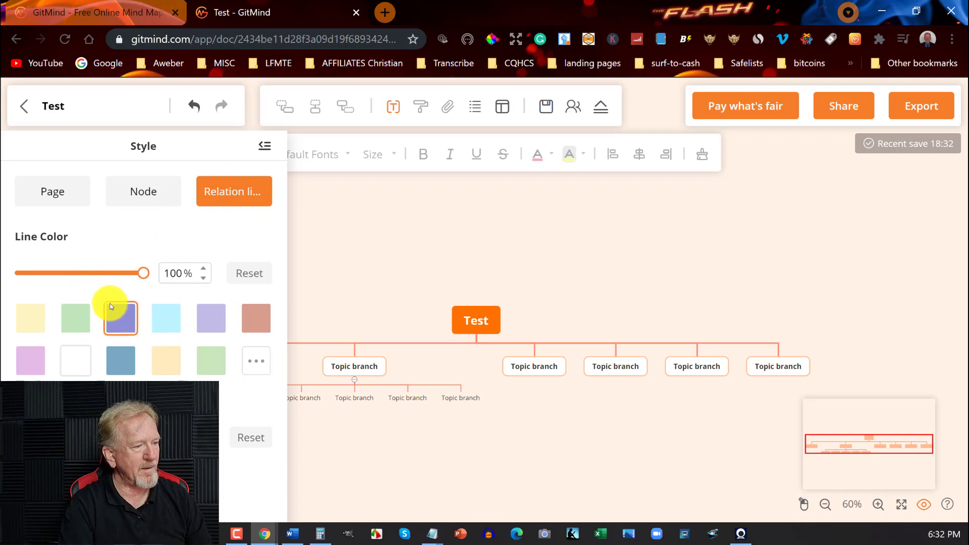
pyautogui.click(270, 147)
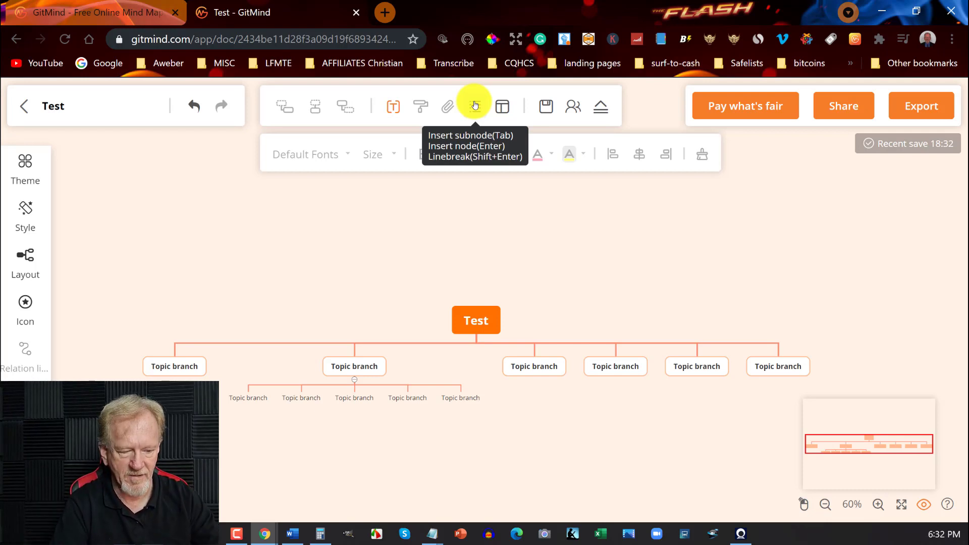
pyautogui.click(358, 366)
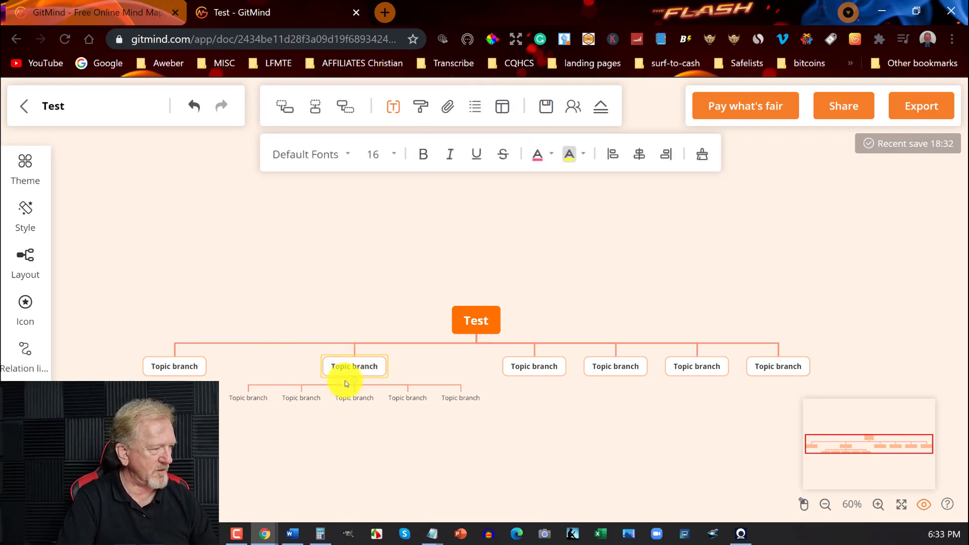
pyautogui.click(358, 398)
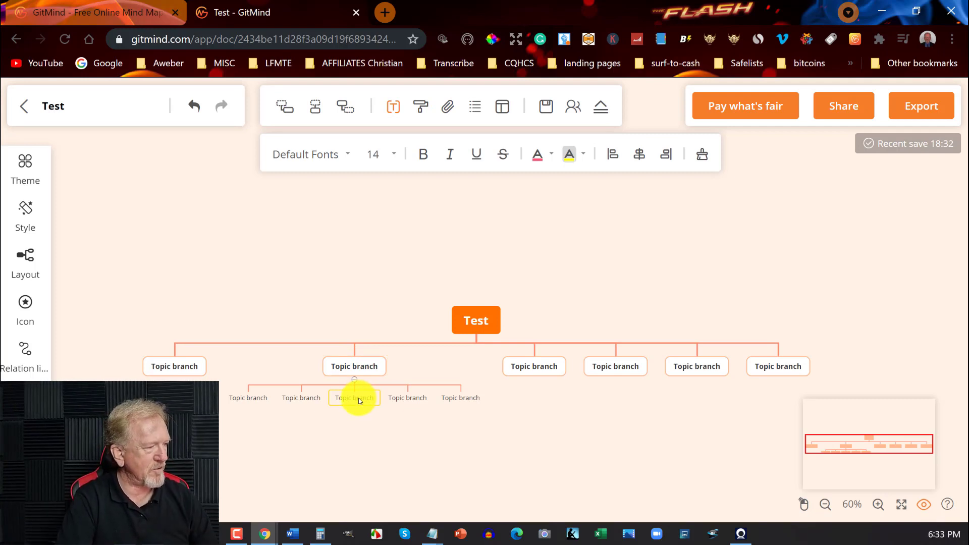
pyautogui.click(336, 387)
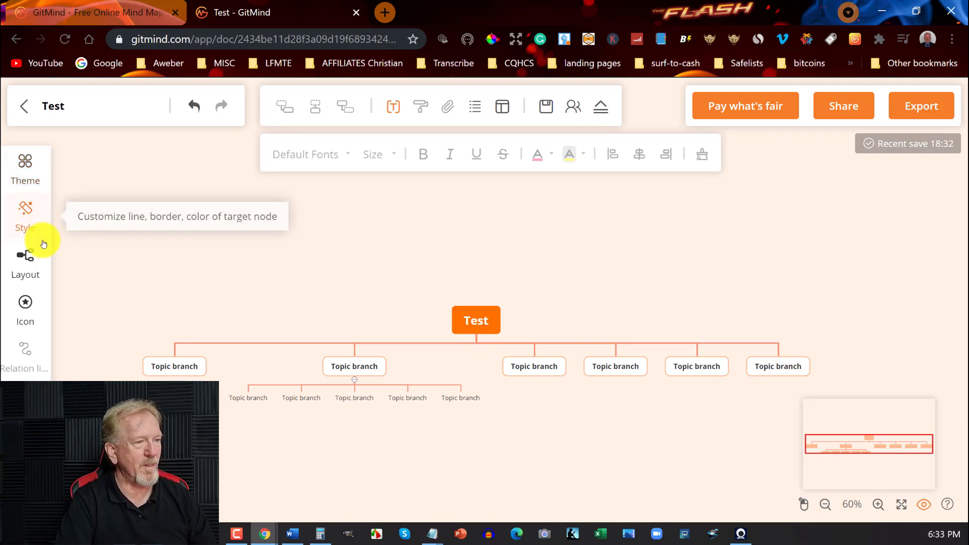
# Try the right-facing tree layout with right-angled connectors and the fishbone layout on the map.
pyautogui.click(33, 253)
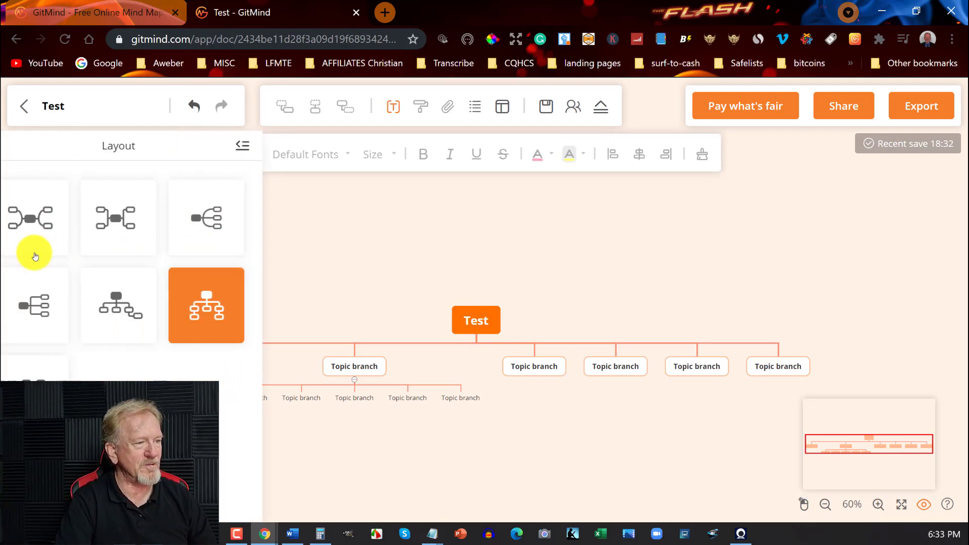
pyautogui.click(53, 302)
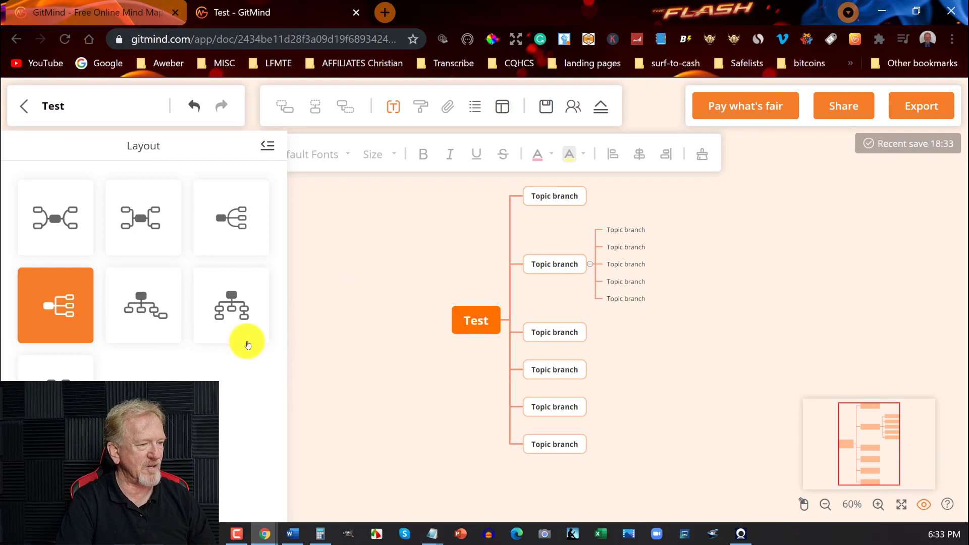
pyautogui.click(54, 372)
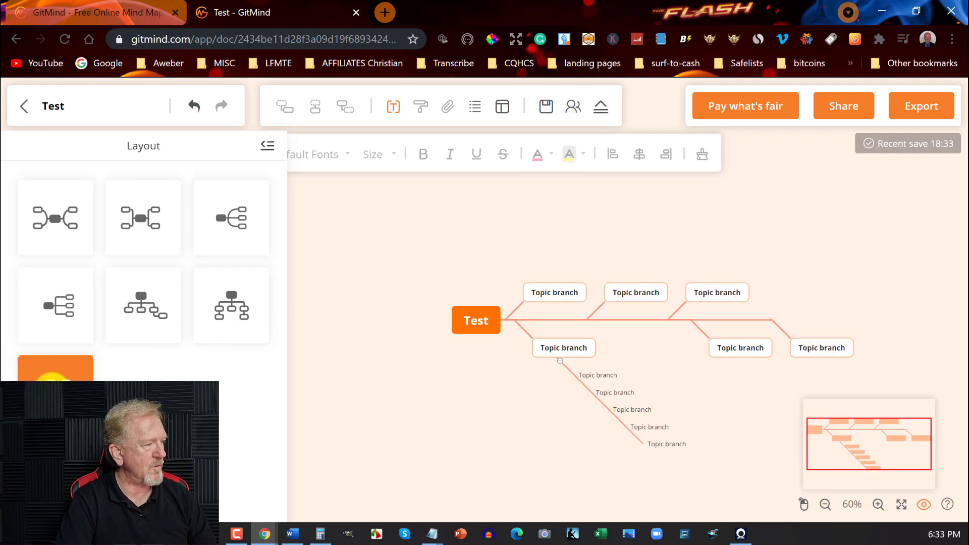
# Set the map layout to the right-facing tree with right-angled connectors and reposition the map to leave room beside its branches.
pyautogui.click(60, 298)
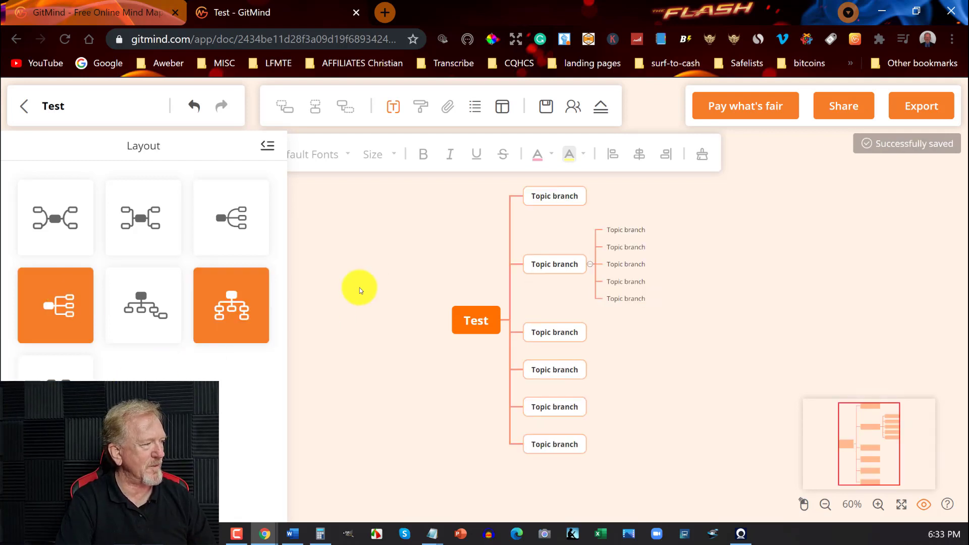
pyautogui.click(268, 146)
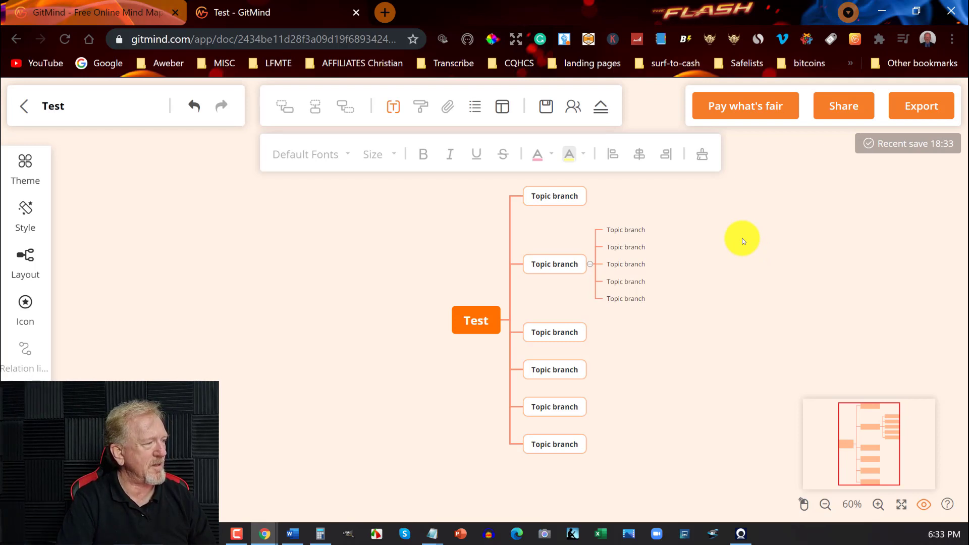
pyautogui.scroll(2, 741, 238)
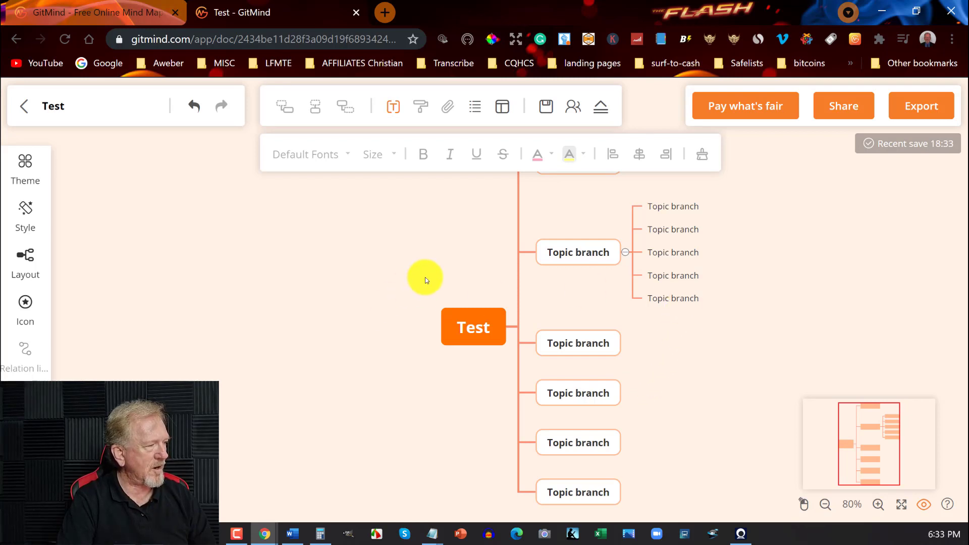
pyautogui.moveTo(426, 279); pyautogui.dragTo(48, 280)
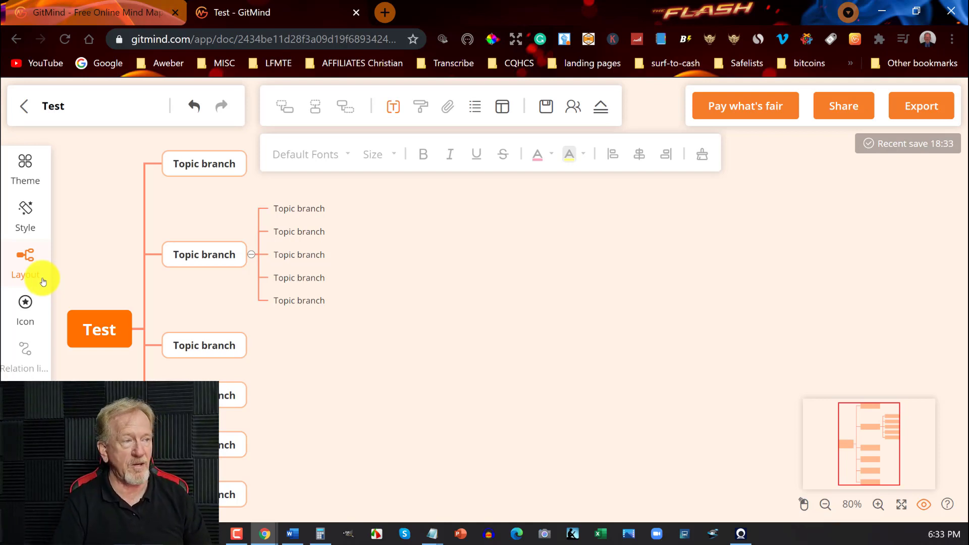
pyautogui.moveTo(113, 220); pyautogui.dragTo(126, 217)
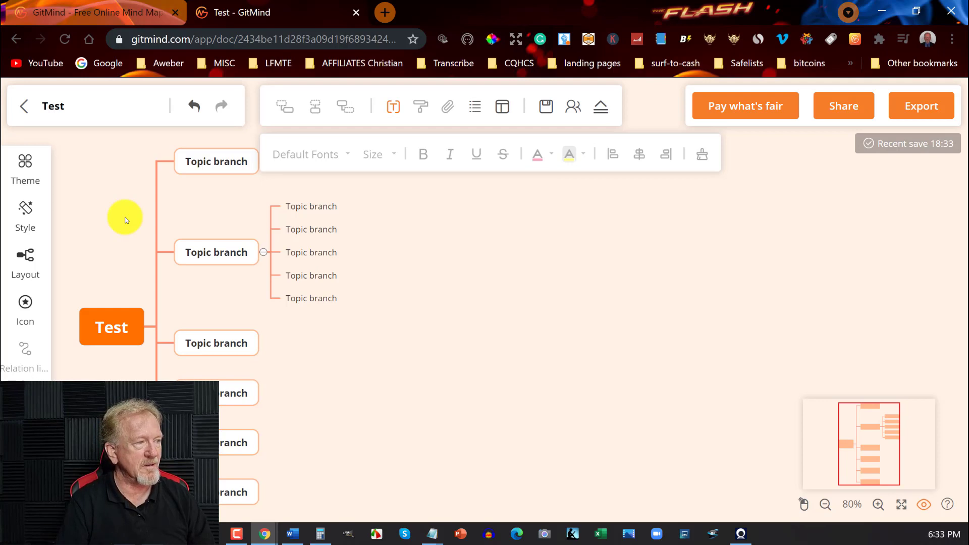